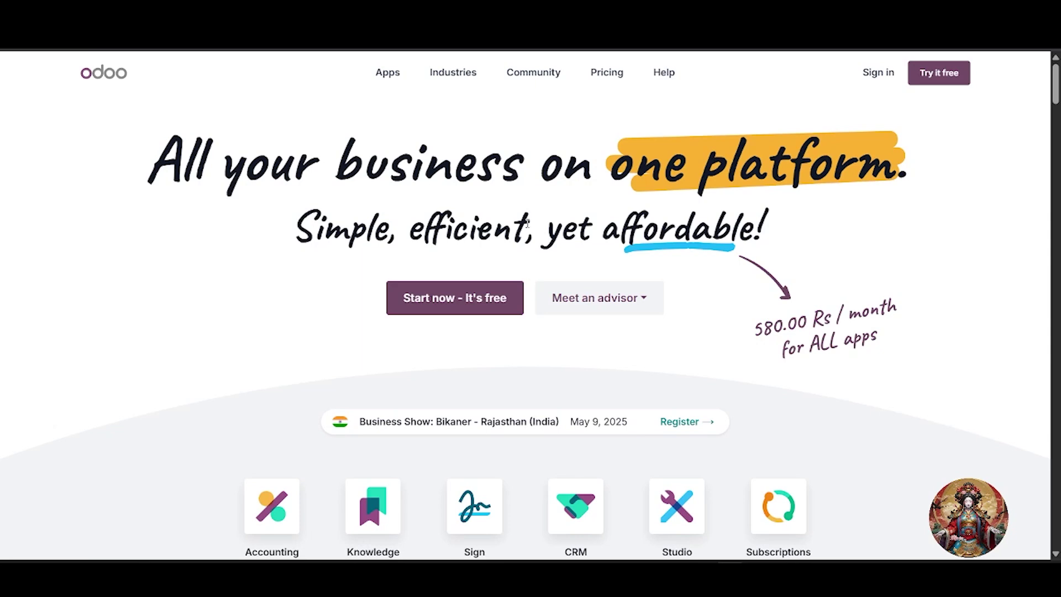
Start the free sign-up with only the Website app chosen and continue to the registration form.
scroll(536, 212, down, 1)
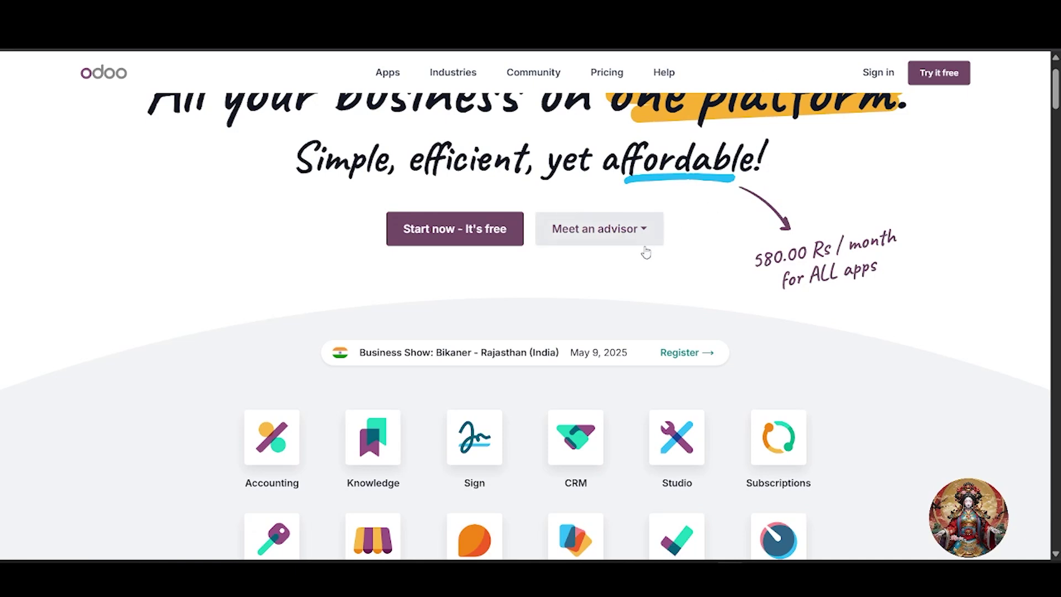
scroll(643, 258, up, 1)
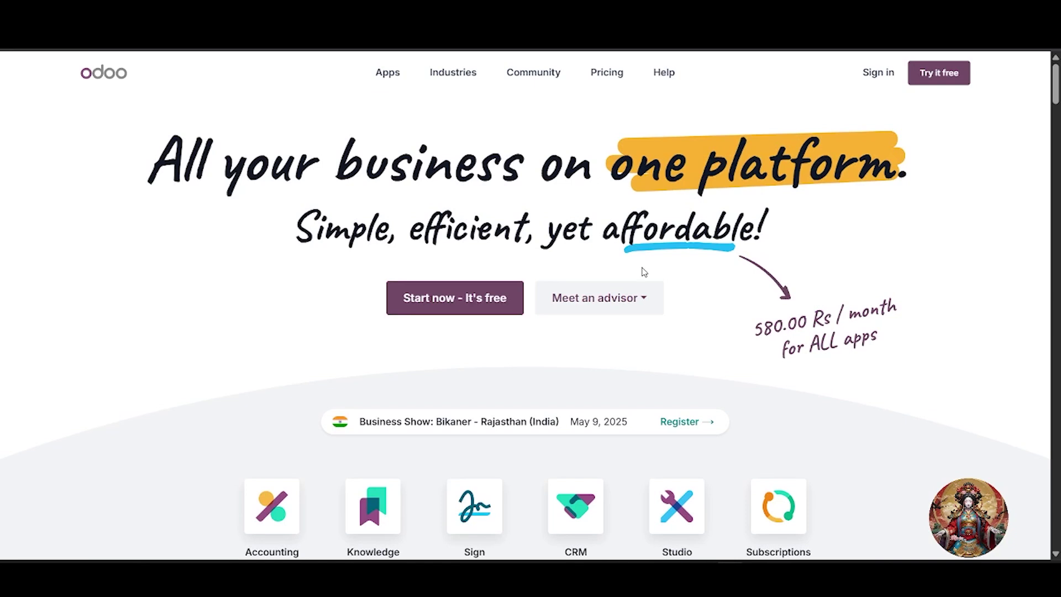
click(444, 308)
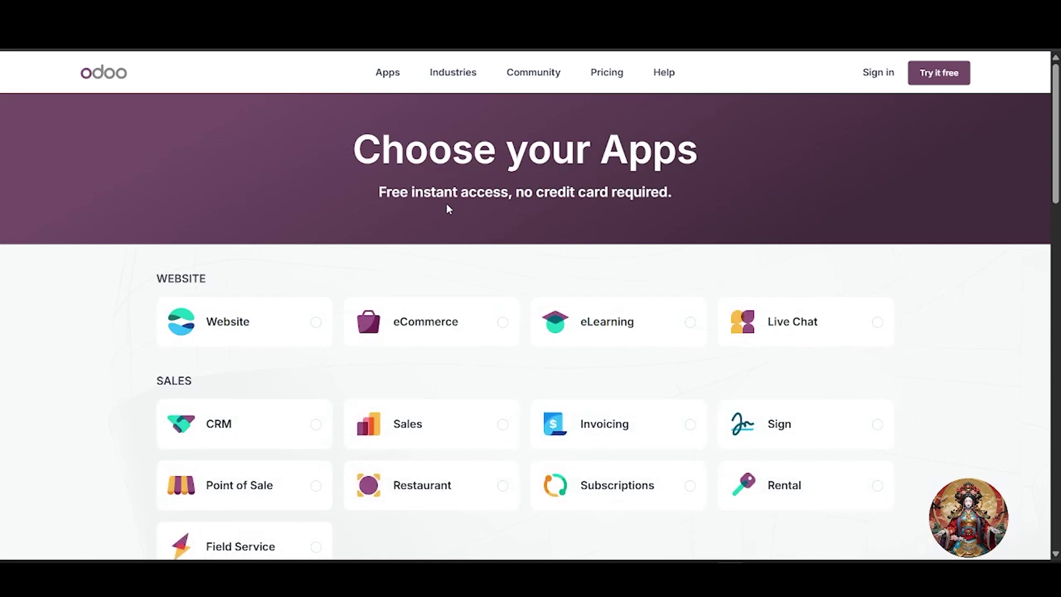
click(278, 329)
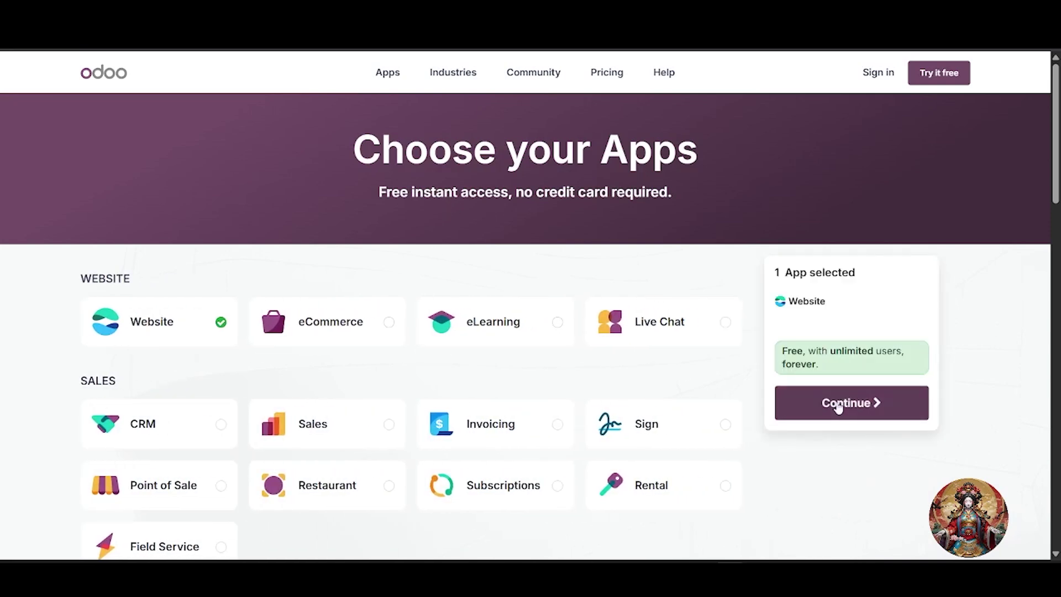
click(839, 406)
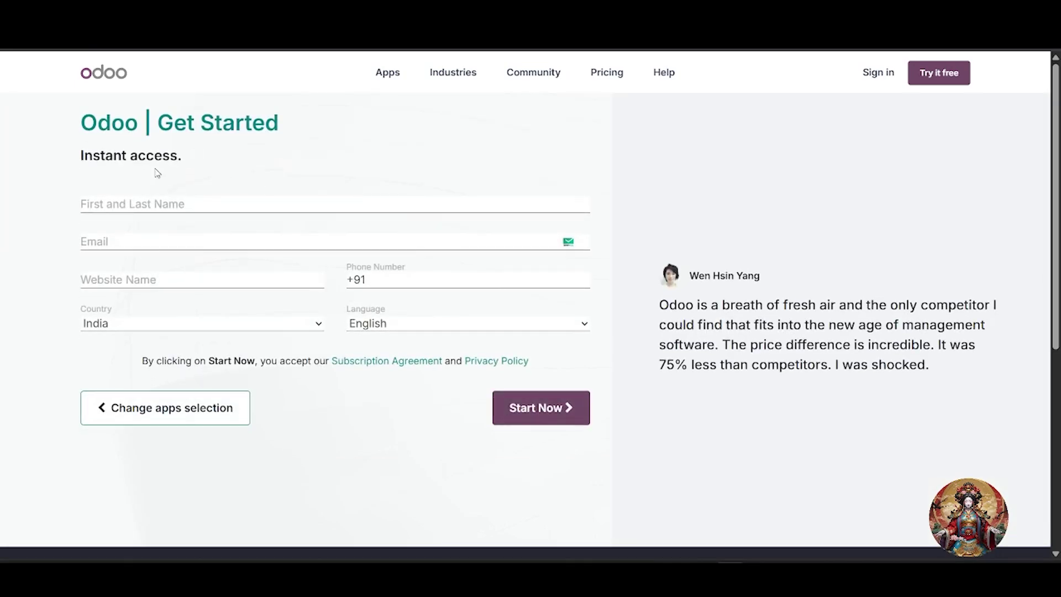
Fill in the registration form with the account holder's name, e-mail address and phone number.
click(129, 208)
click(27, 193)
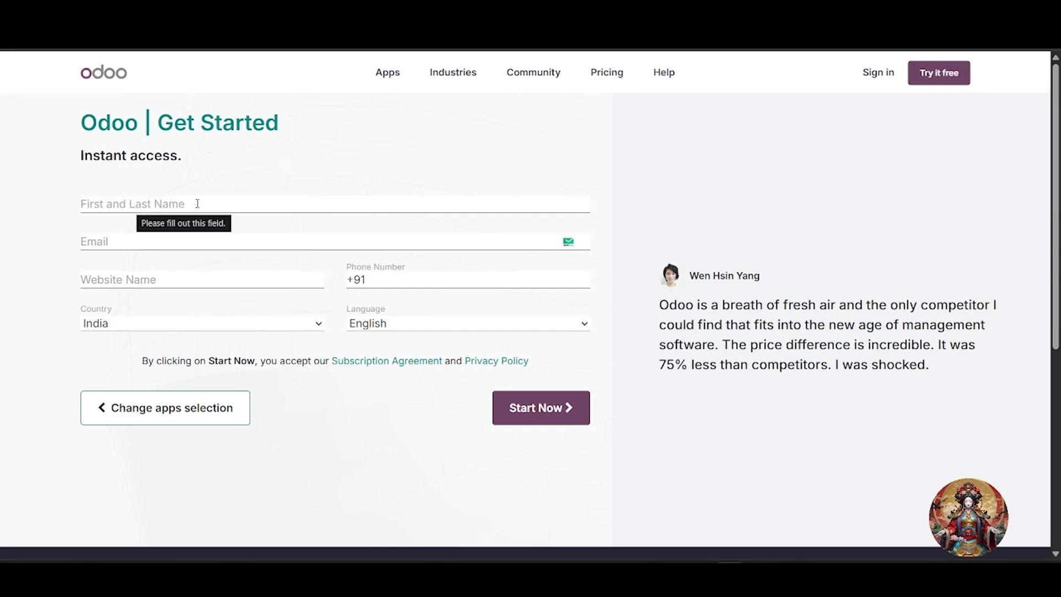
click(159, 236)
click(53, 261)
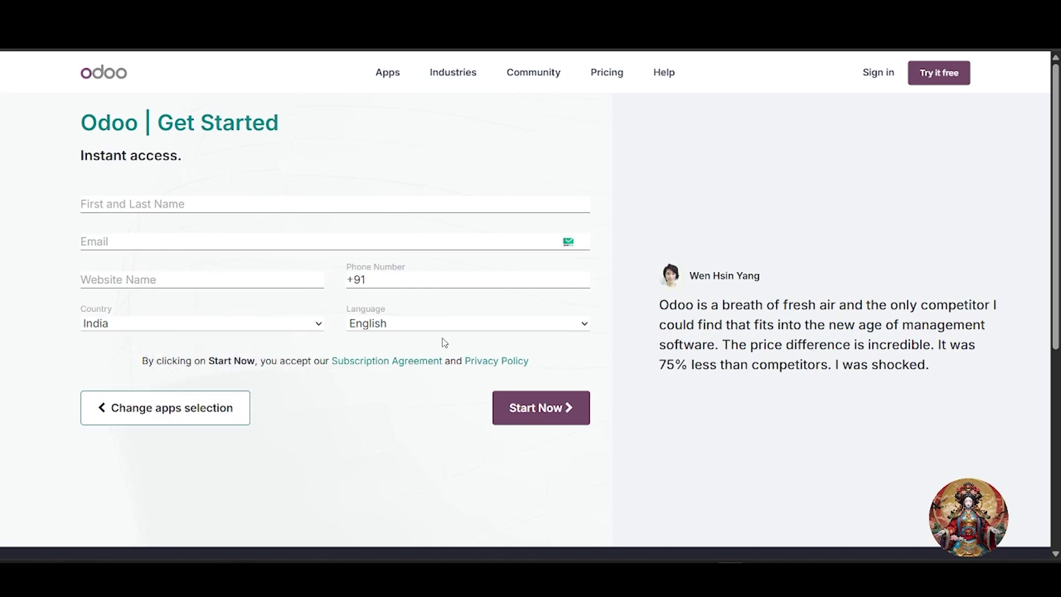
click(362, 206)
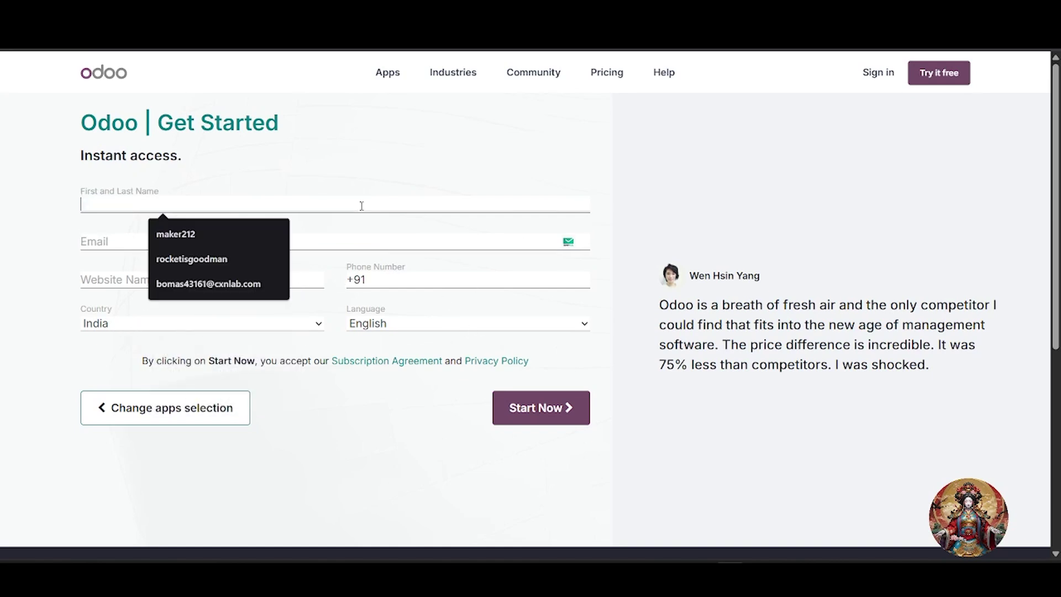
click(230, 231)
click(162, 246)
click(207, 255)
click(208, 243)
click(208, 371)
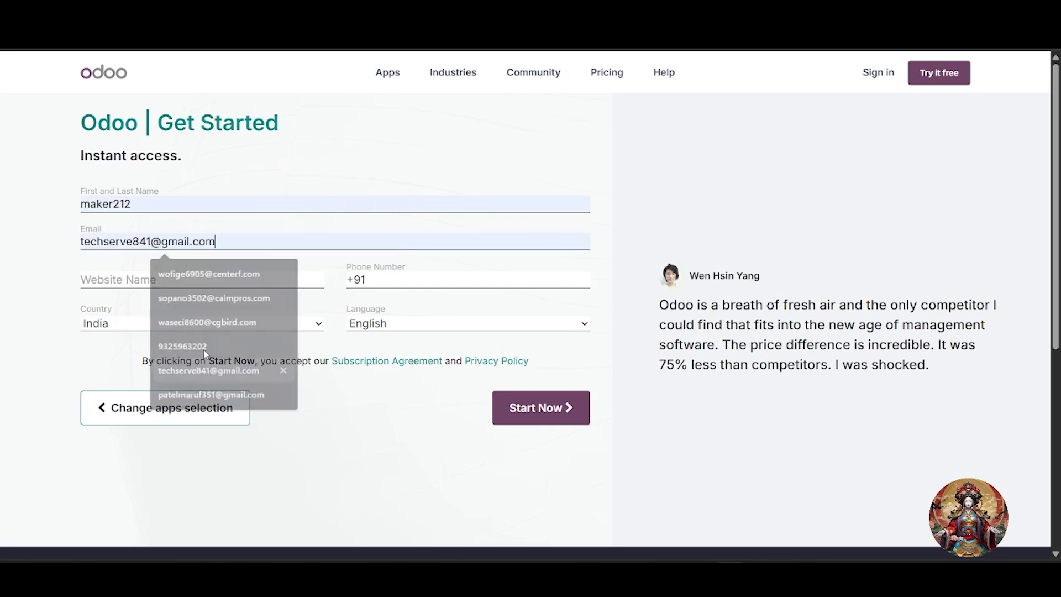
click(416, 277)
click(475, 310)
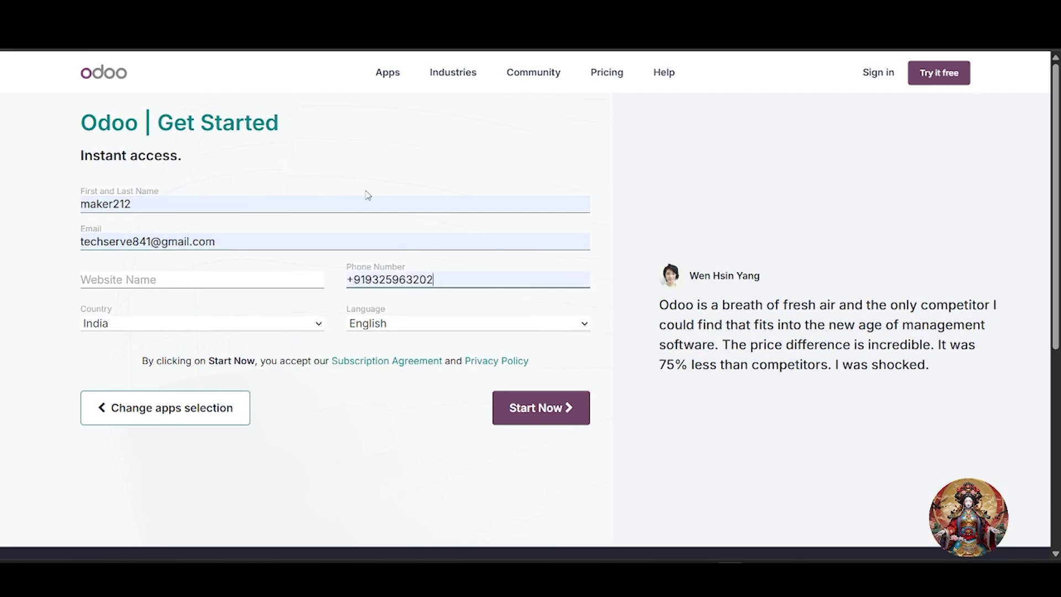
Fill in the website name and submit the registration form.
scroll(389, 315, down, 6)
scroll(400, 315, up, 2)
scroll(396, 311, up, 1)
scroll(397, 311, down, 1)
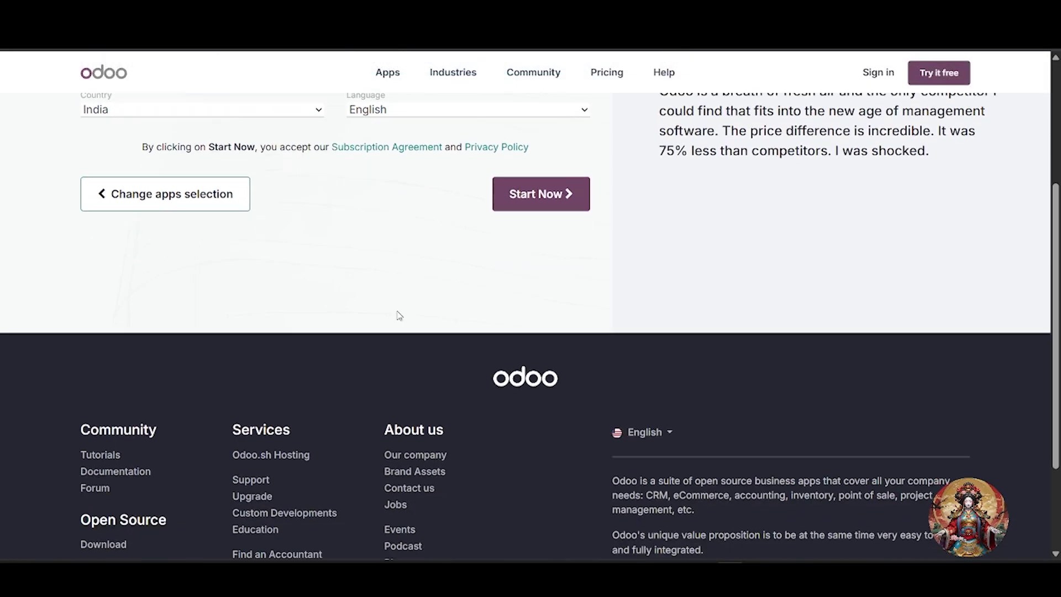
scroll(397, 309, up, 1)
click(215, 136)
scroll(492, 160, down, 2)
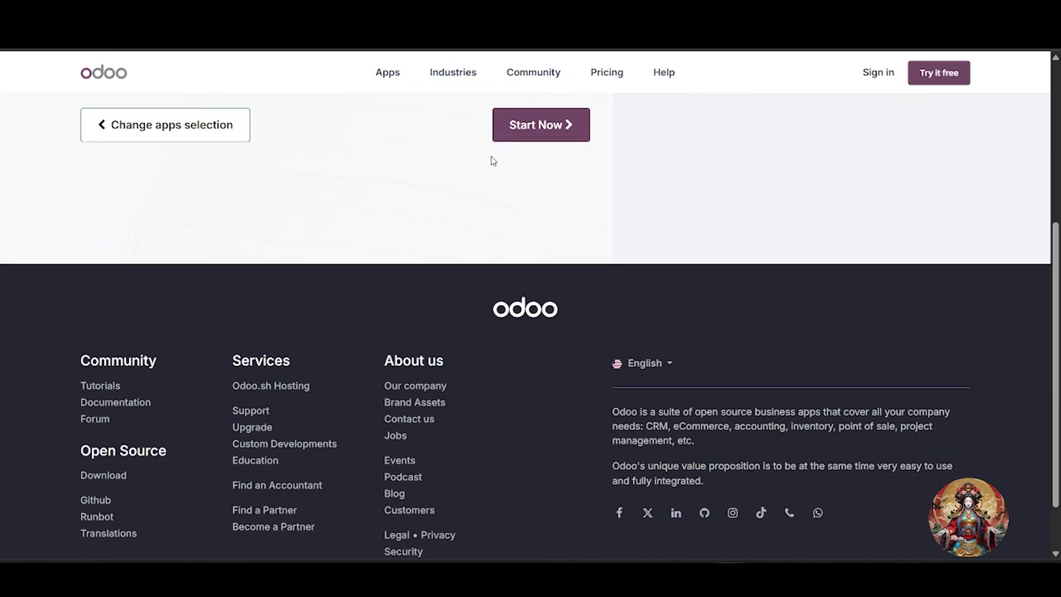
scroll(492, 161, up, 1)
scroll(445, 140, up, 1)
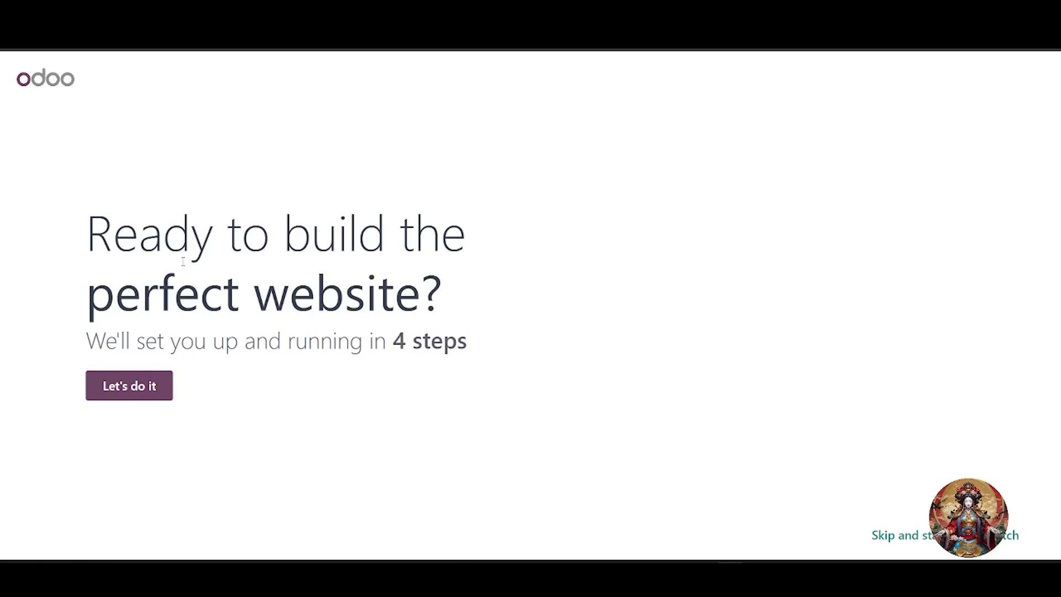
Begin the guided website setup and describe the site as an online store for a clothes market business.
click(137, 389)
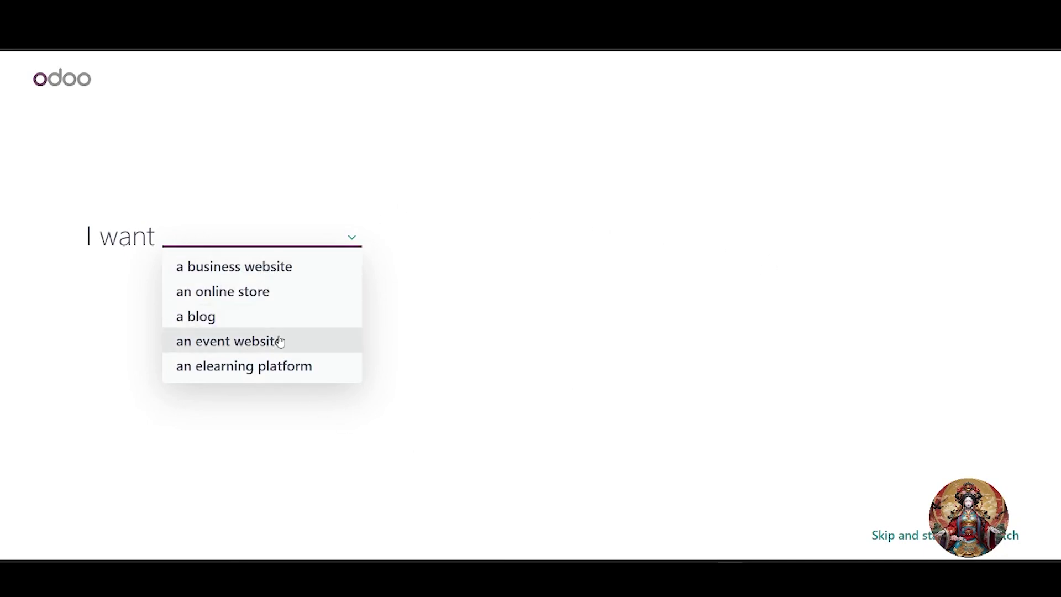
click(260, 293)
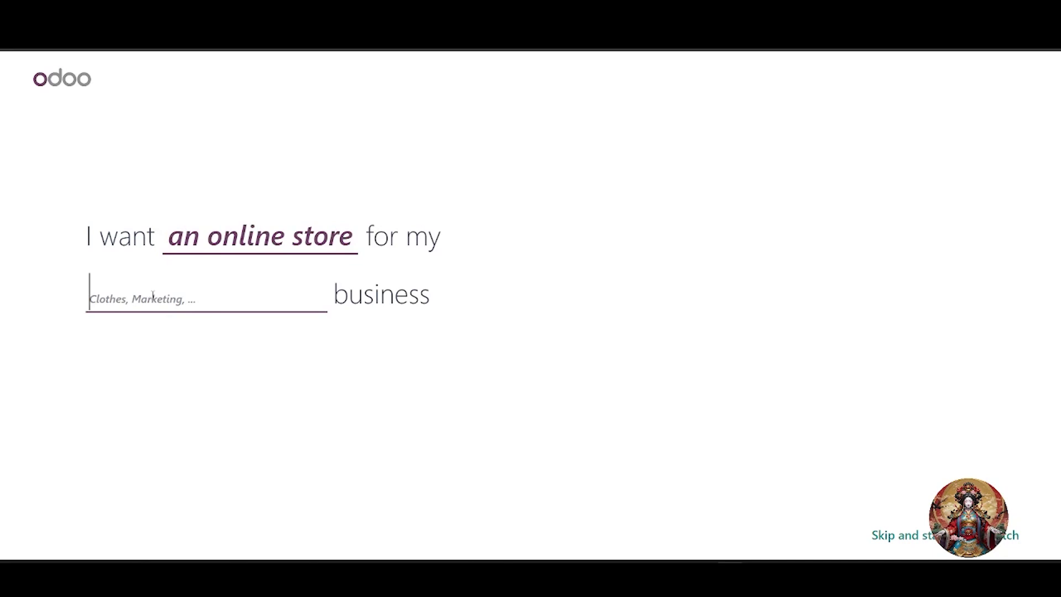
text(clothers)
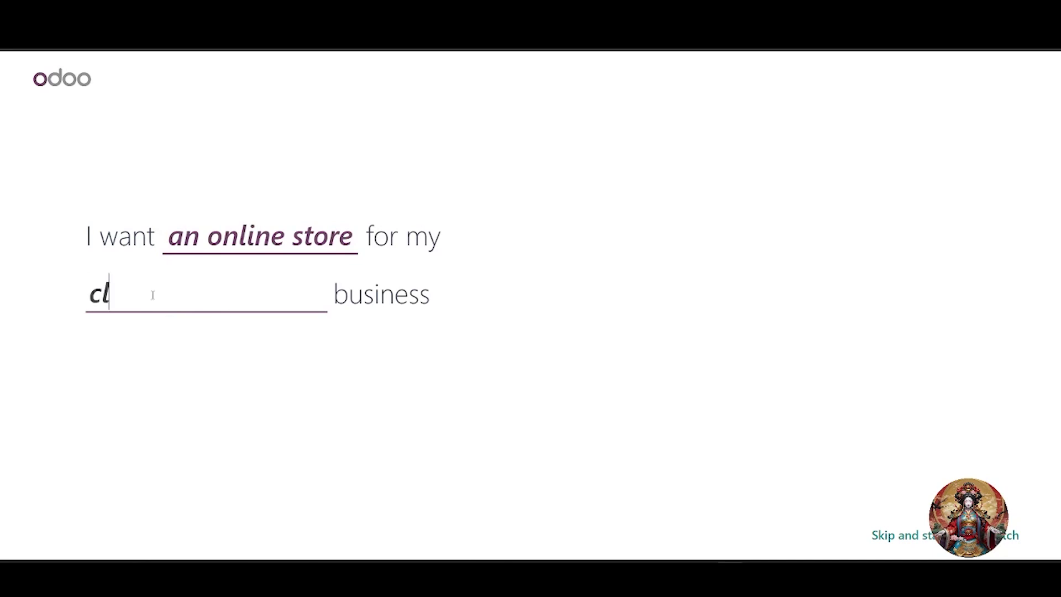
key(BackSpace)
key(BackSpace)
text(s)
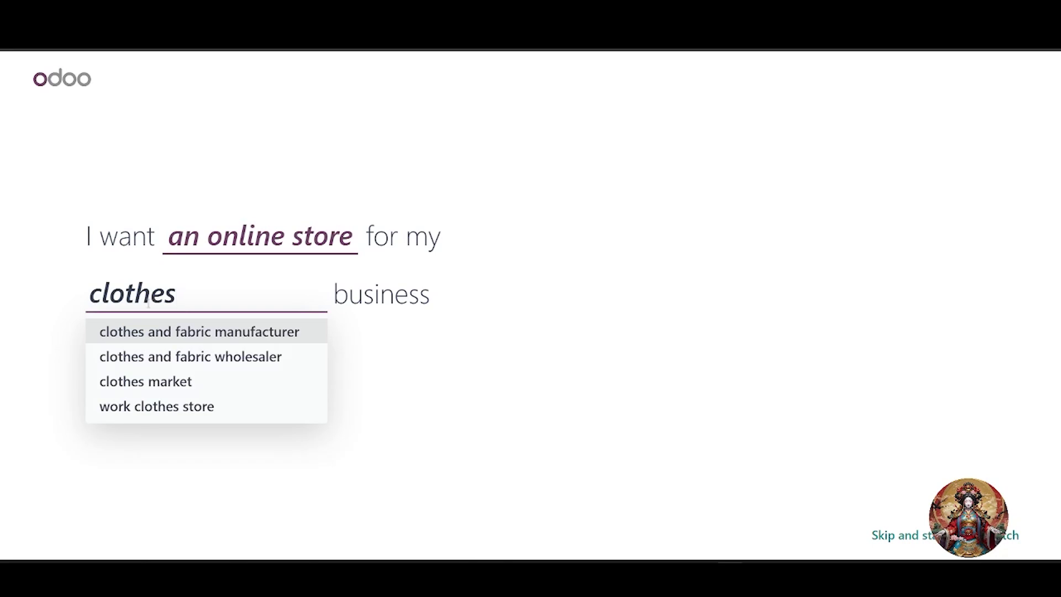
click(183, 381)
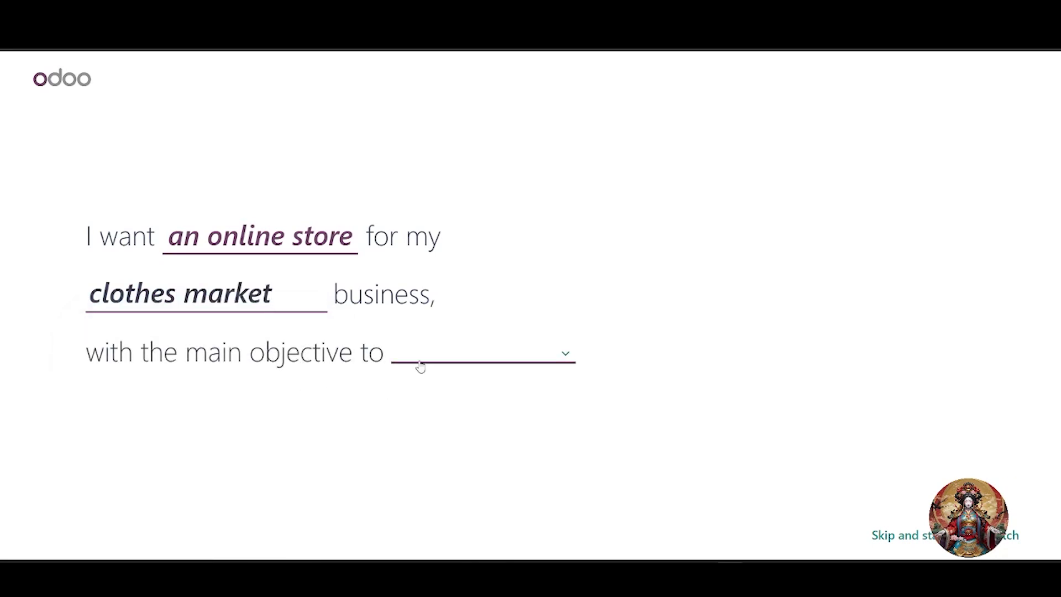
Set the main objective to get leads and choose the tan, off-white and warm grey color palette.
click(562, 360)
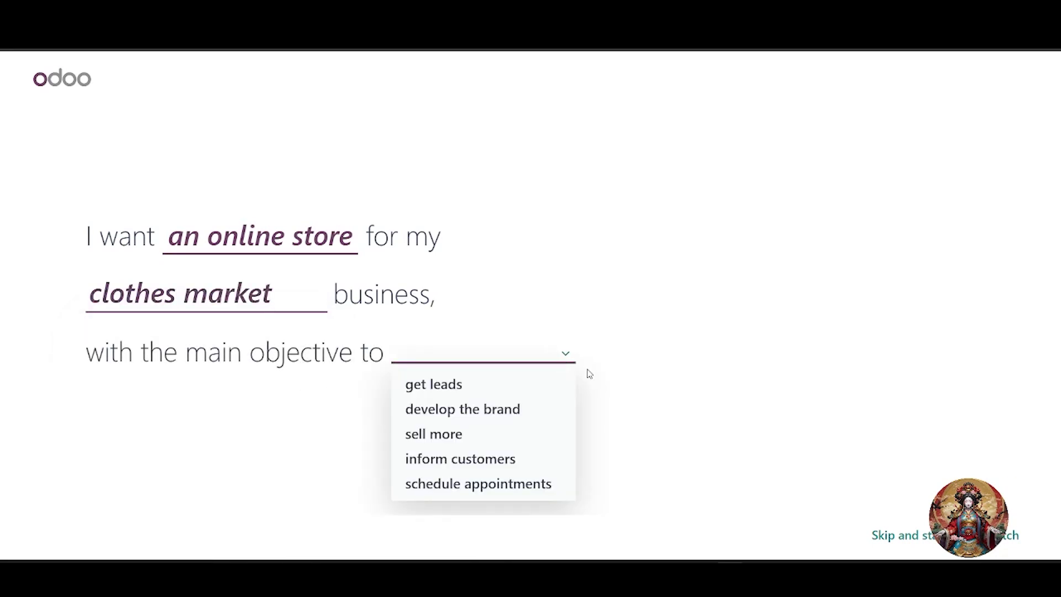
click(483, 394)
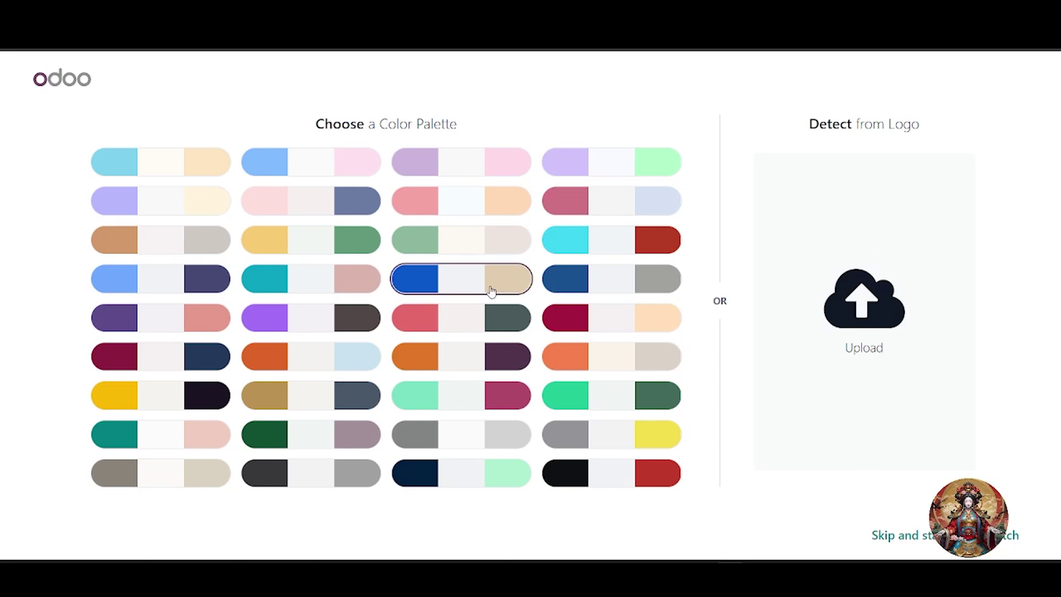
click(184, 237)
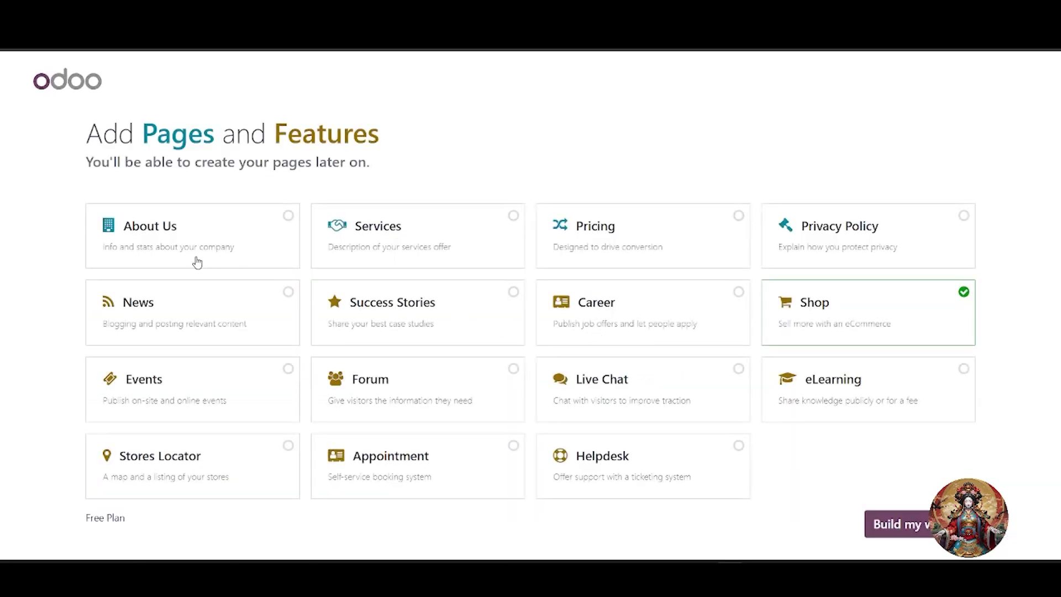
Add the About Us, Pricing, Privacy Policy and Live Chat pages alongside Shop, and build the website.
drag(86, 139, 387, 143)
click(466, 151)
click(285, 221)
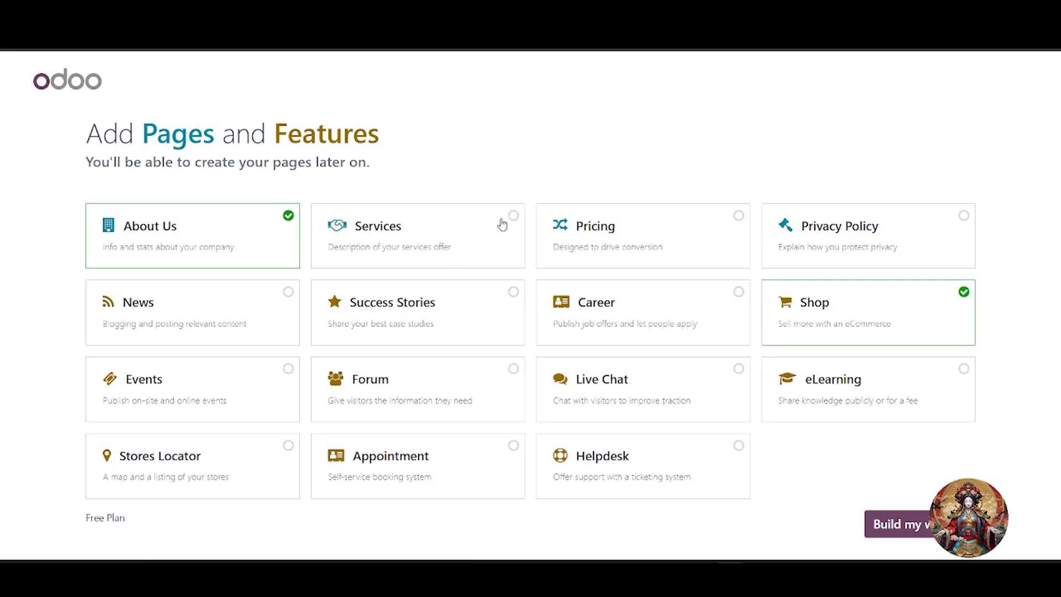
click(696, 240)
click(846, 252)
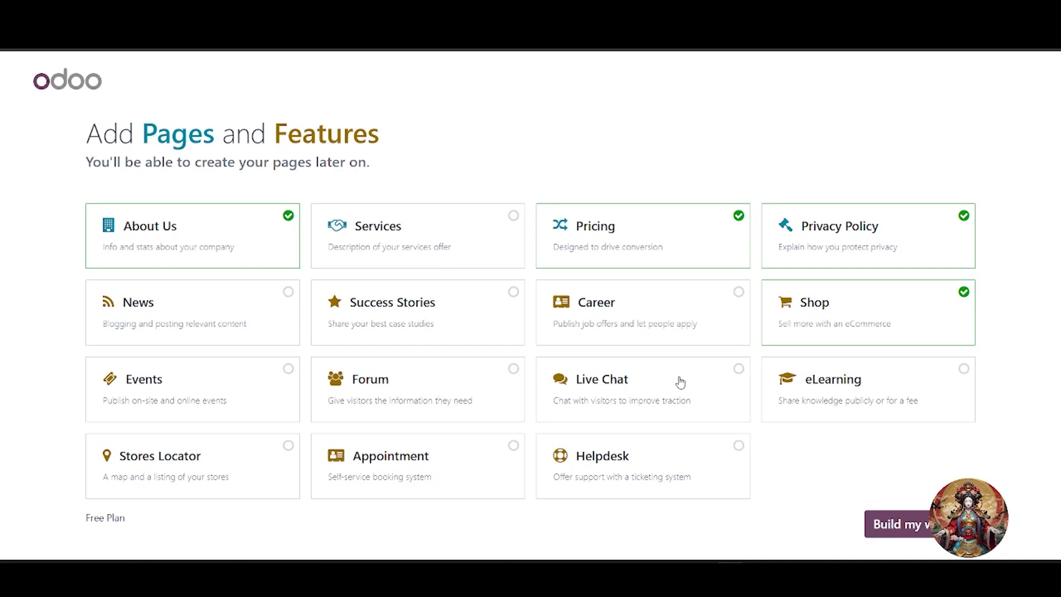
click(699, 390)
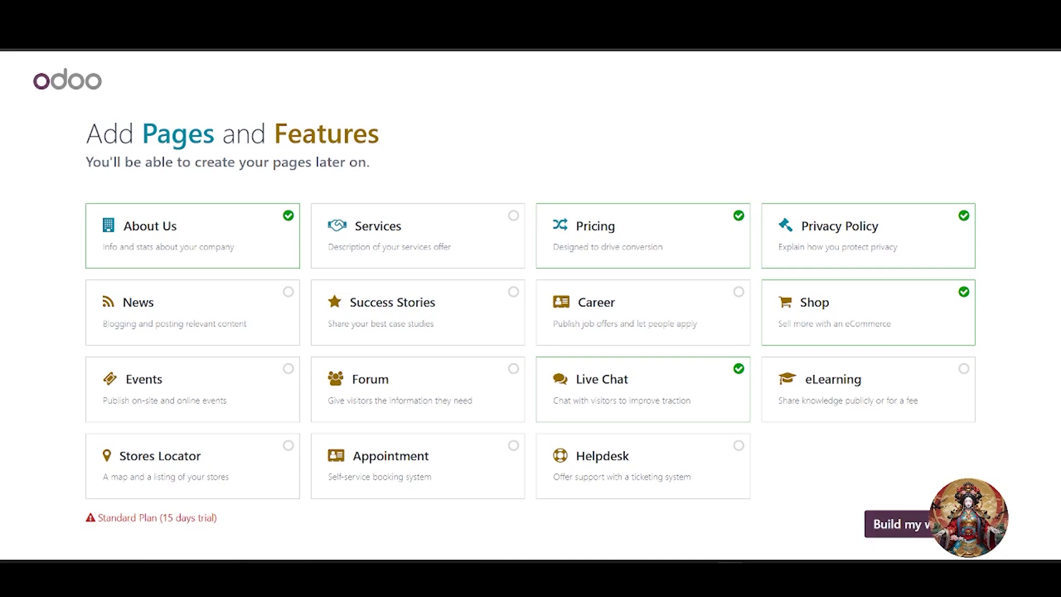
click(952, 524)
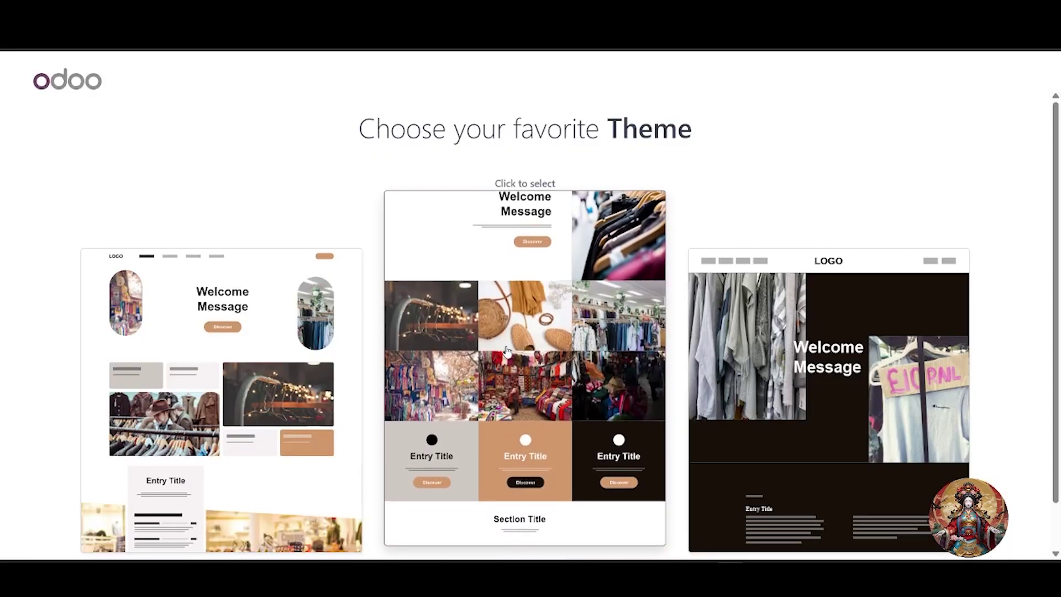
Compare the suggested themes and select the dark one with the centred logo and overlapping clothing photos.
scroll(512, 404, down, 1)
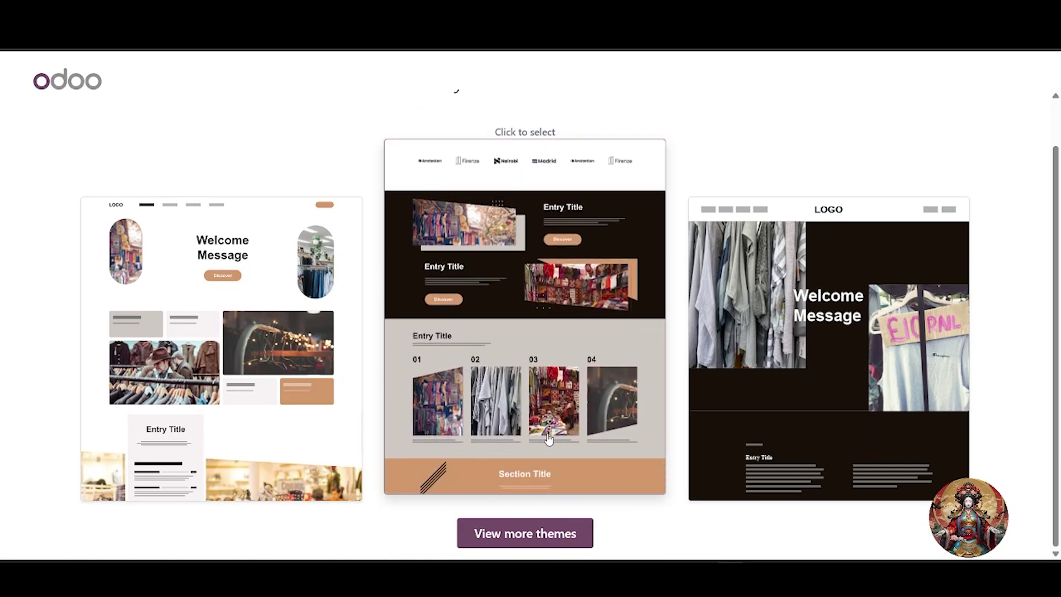
scroll(547, 440, up, 1)
scroll(550, 441, down, 1)
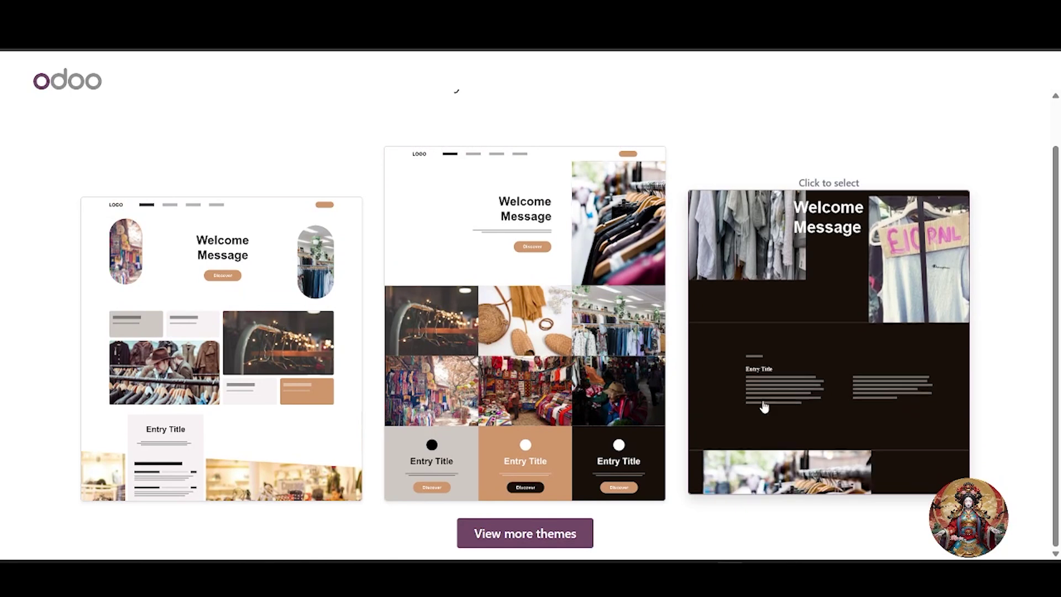
click(762, 403)
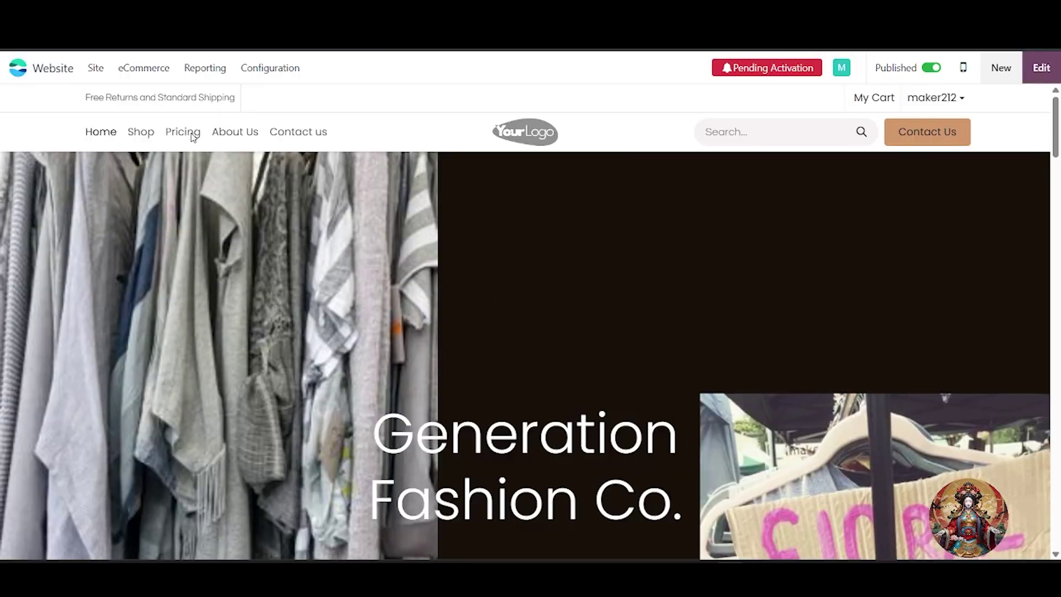
Examine the generated site's Shop, Pricing, About Us and Contact us pages, and then the full home page.
click(135, 142)
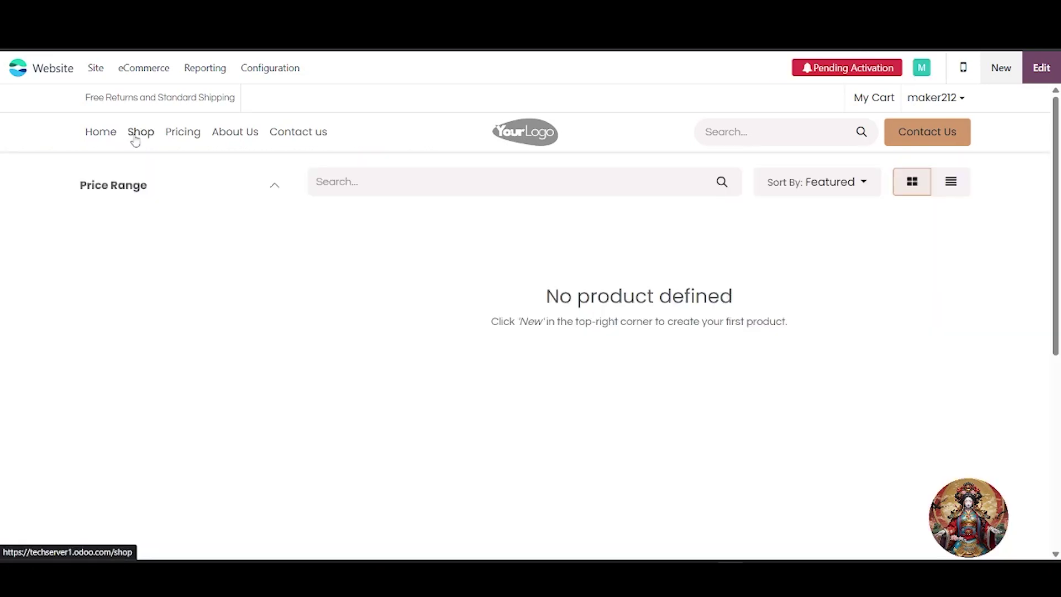
scroll(209, 249, down, 3)
scroll(199, 210, up, 3)
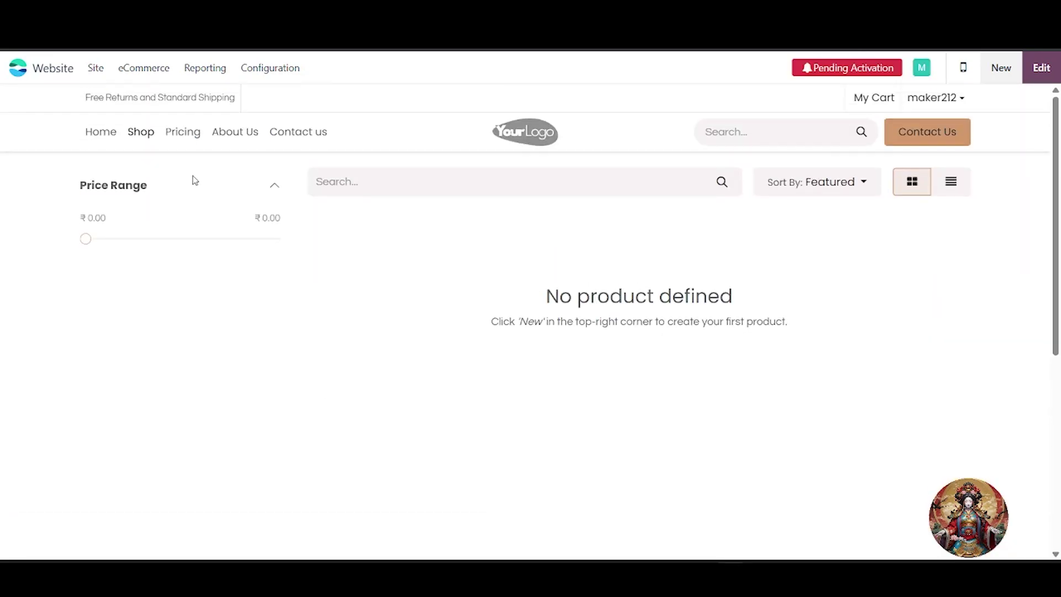
click(185, 136)
click(244, 137)
click(299, 133)
scroll(287, 420, down, 3)
scroll(289, 494, up, 3)
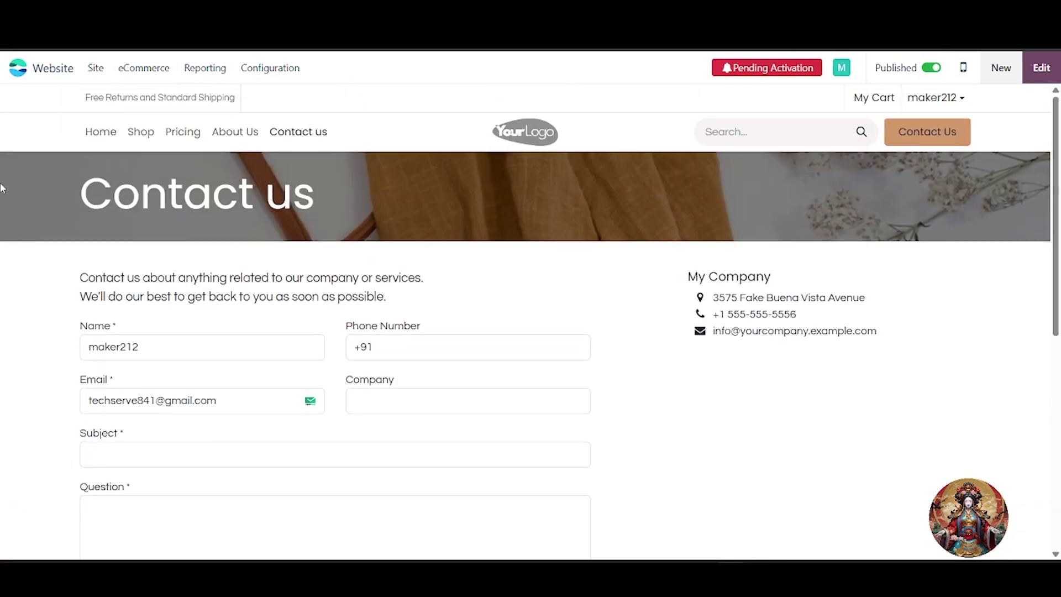
click(111, 135)
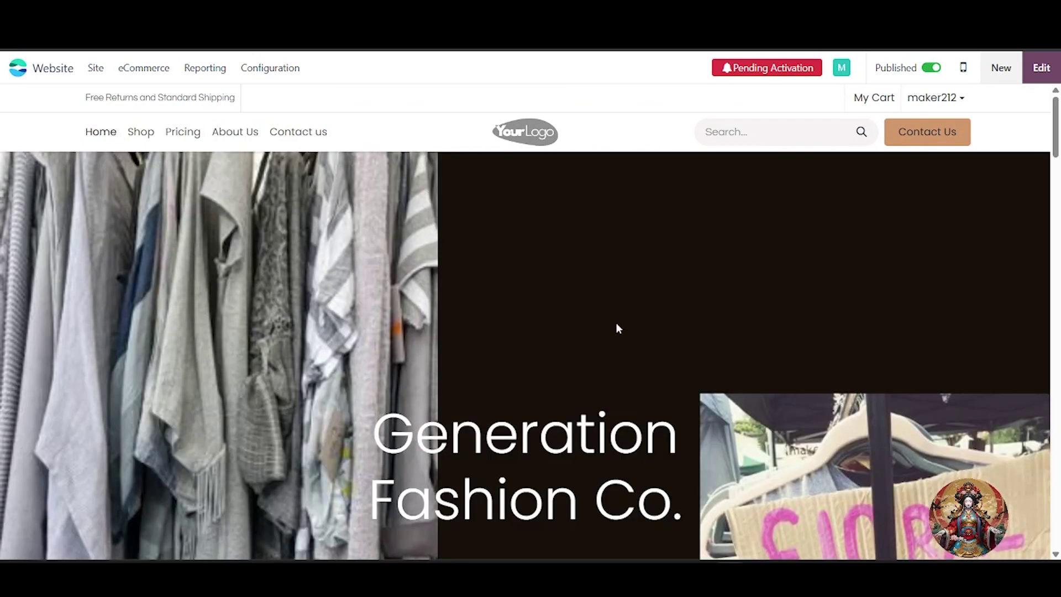
scroll(495, 348, down, 15)
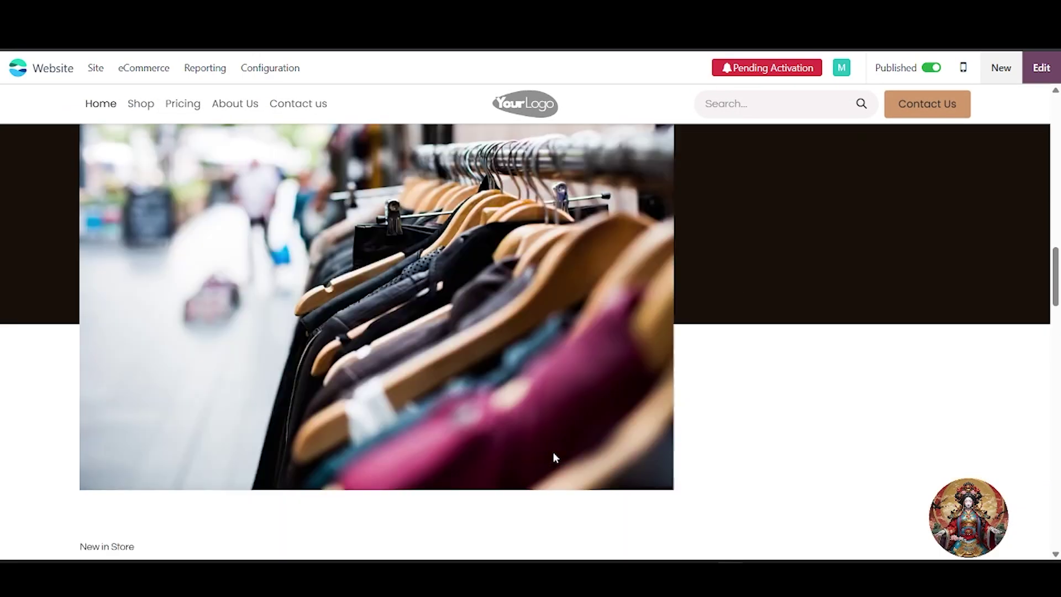
scroll(563, 450, up, 15)
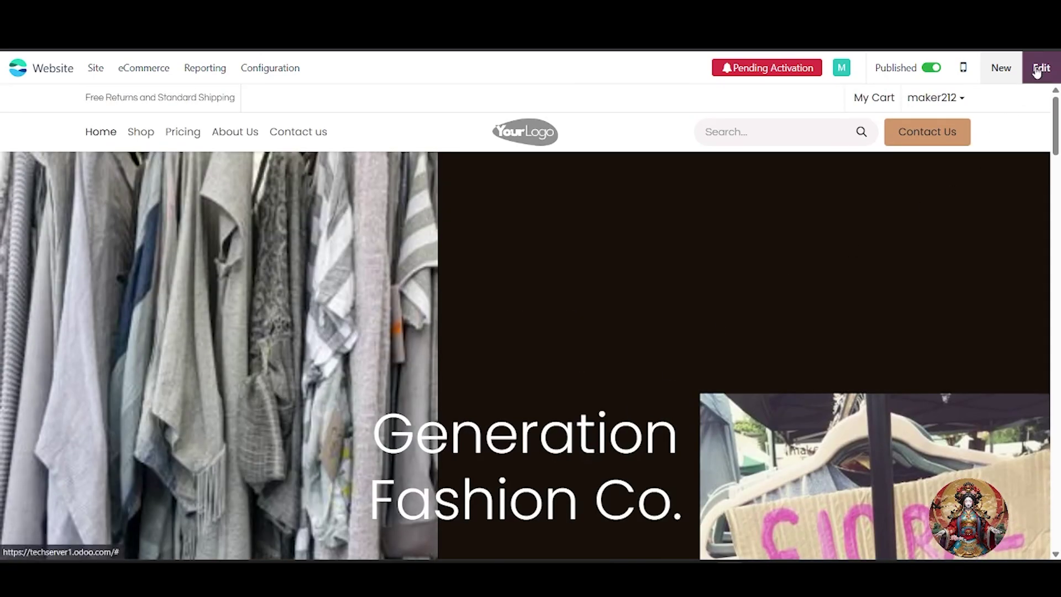
Open the home page for editing, save it, and dismiss the page title notice.
click(1038, 71)
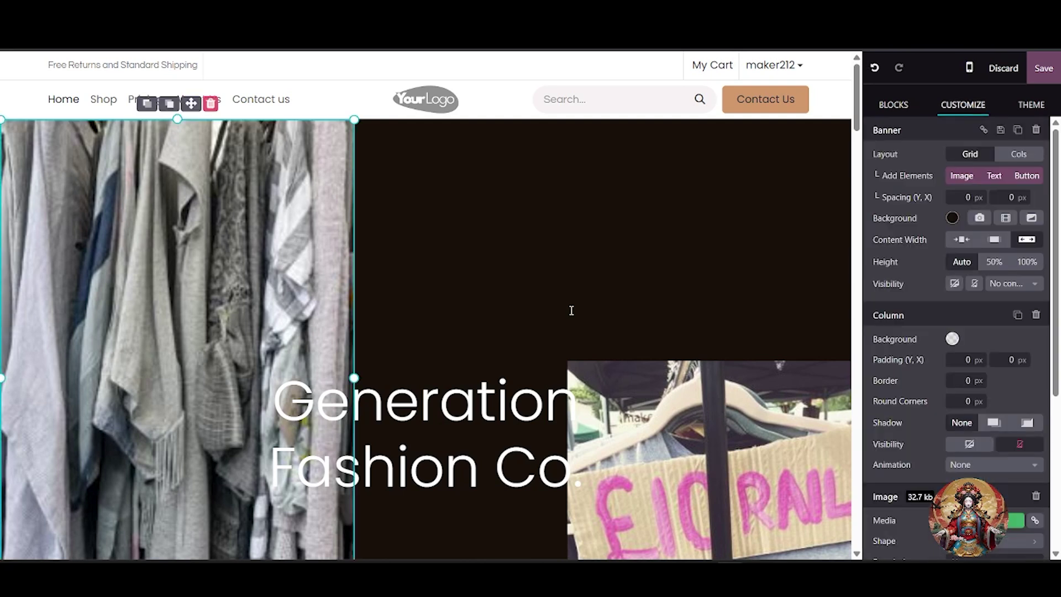
click(446, 263)
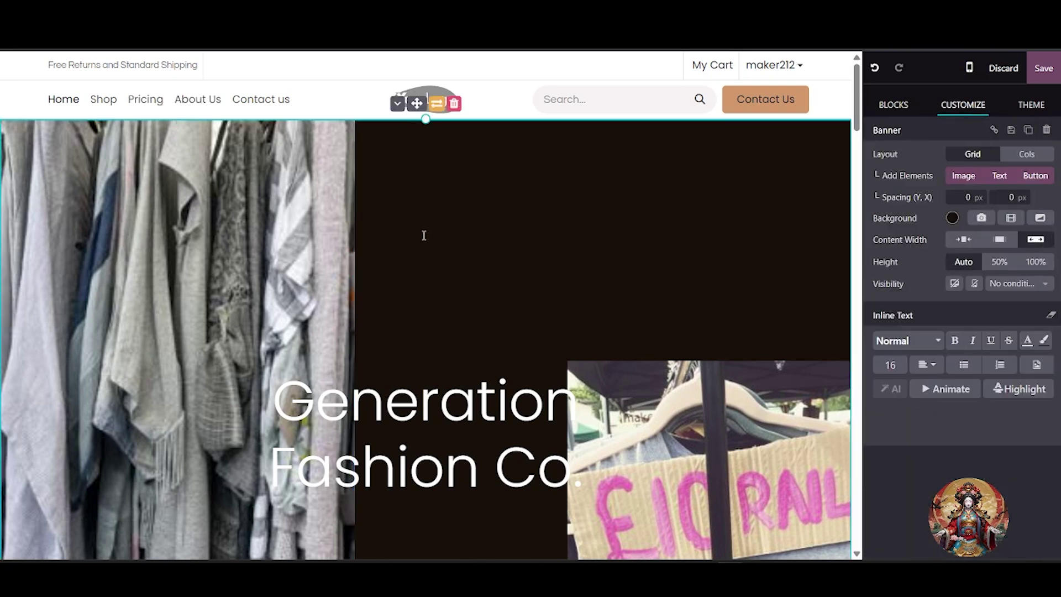
click(1044, 68)
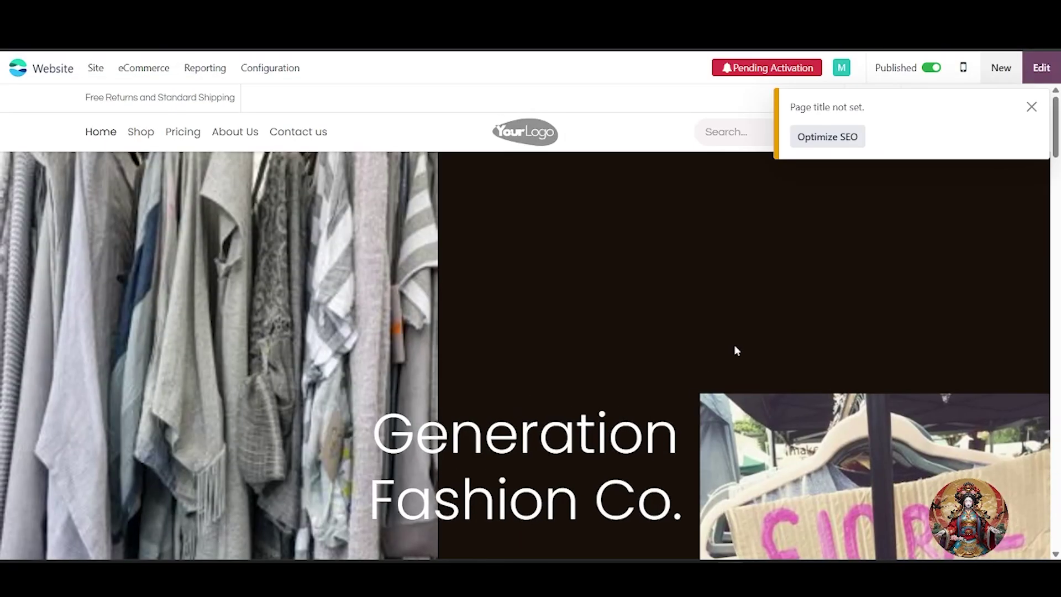
scroll(734, 347, down, 5)
scroll(227, 268, up, 5)
click(1031, 107)
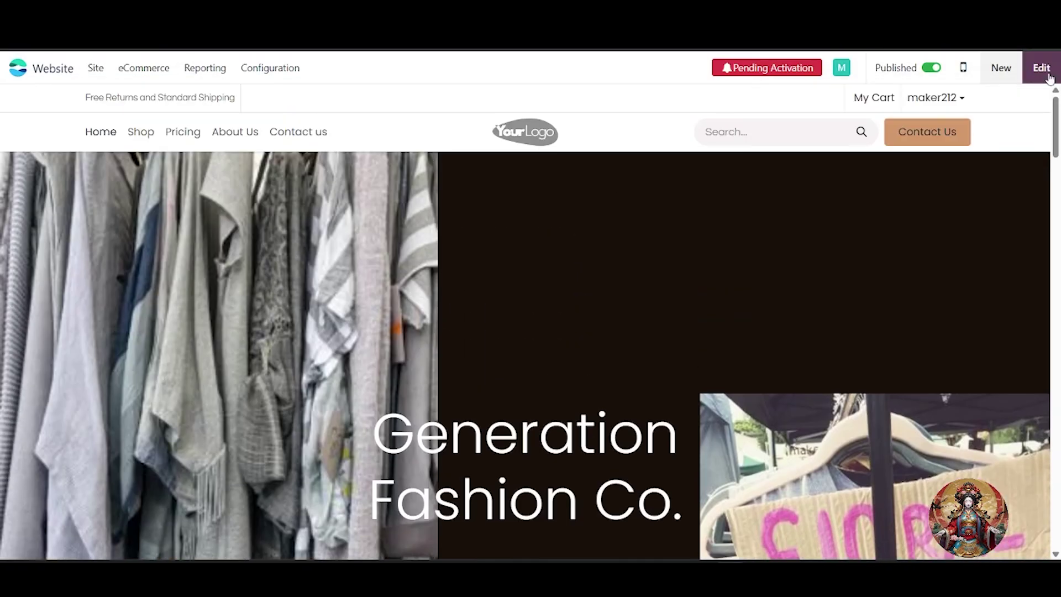
Reopen the page for editing and browse the media types available to replace the banner's left clothing photo.
click(1042, 68)
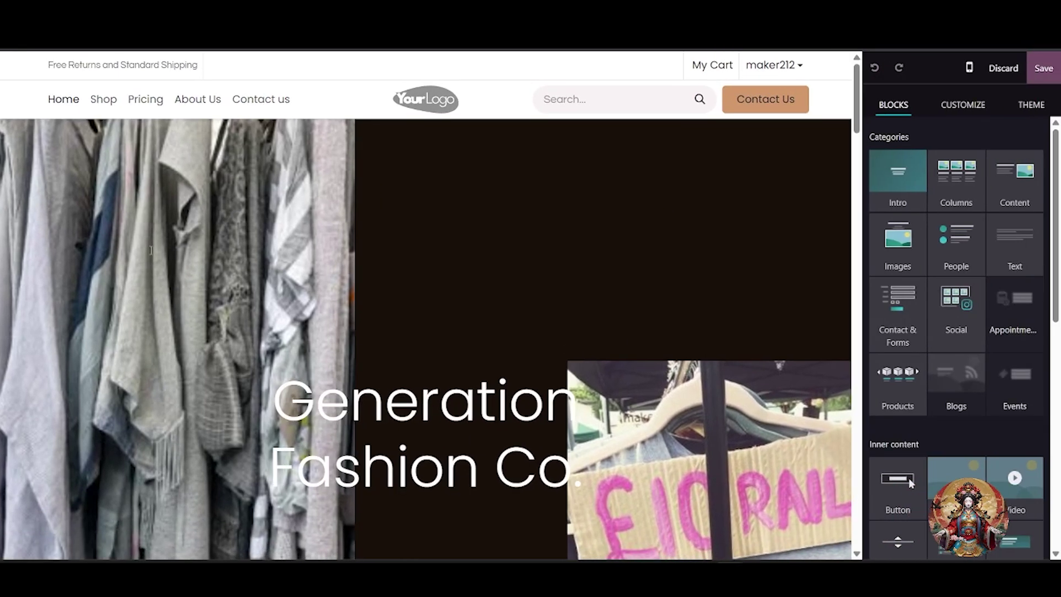
double_click(151, 248)
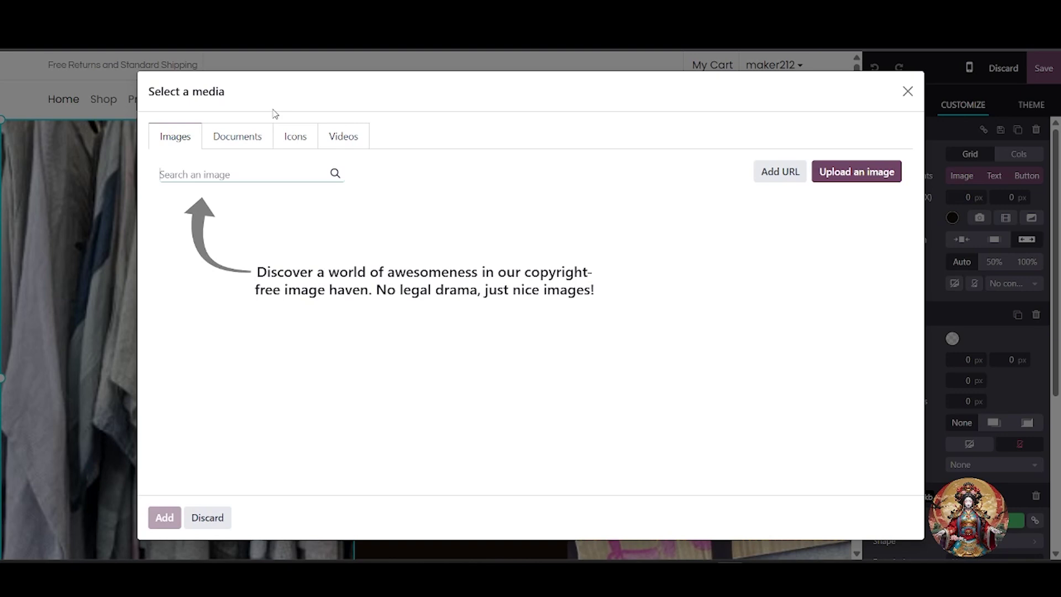
click(247, 142)
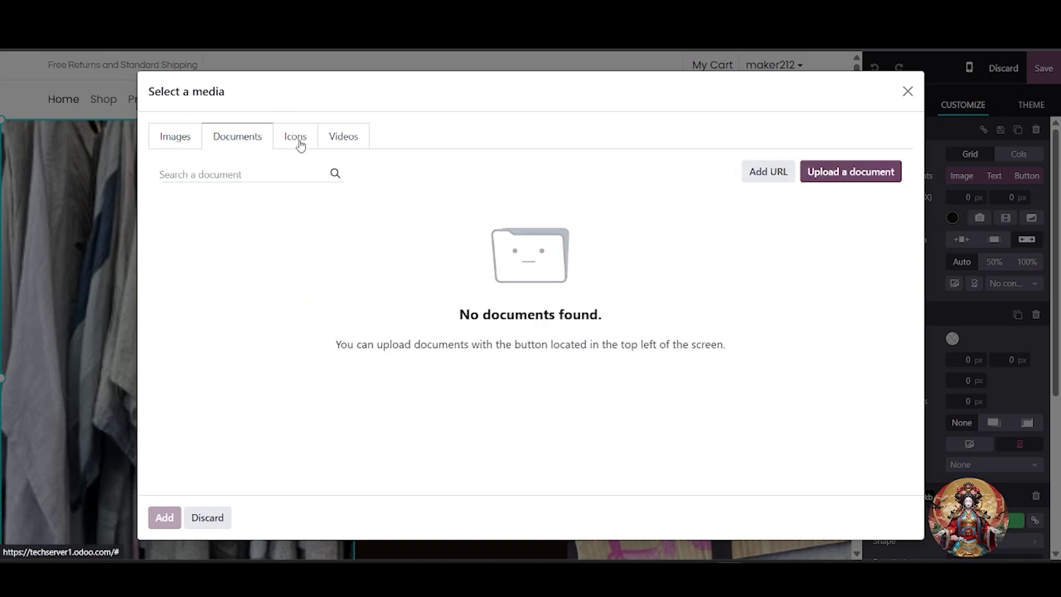
click(299, 143)
click(347, 143)
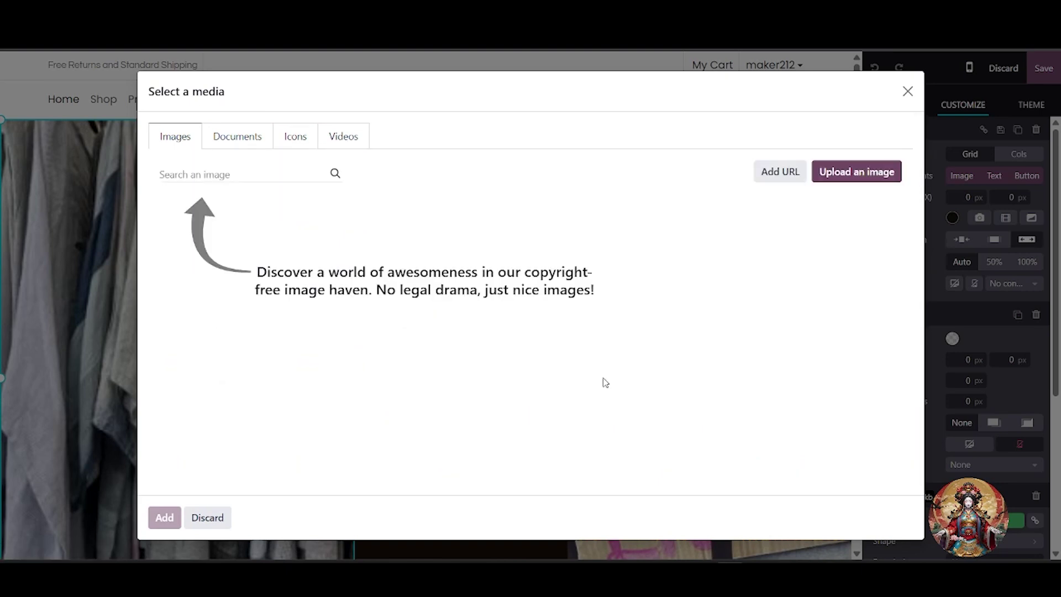
Search the images for "Outfit" and replace the banner's left photo with the woman in a white coat and pink sweater.
click(205, 175)
text(Outfit)
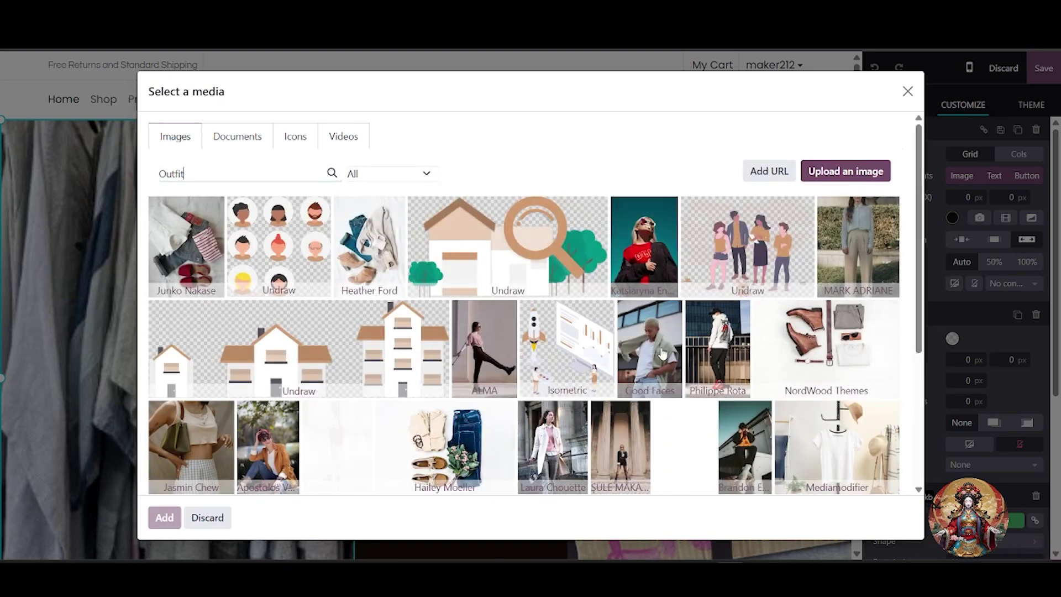
scroll(663, 354, down, 4)
scroll(531, 446, up, 1)
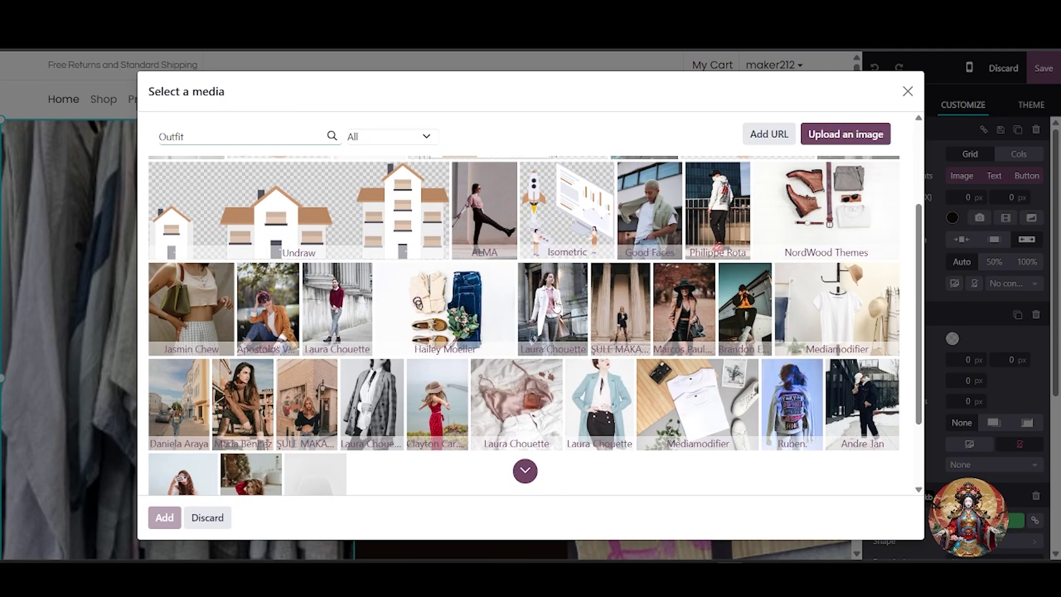
click(553, 310)
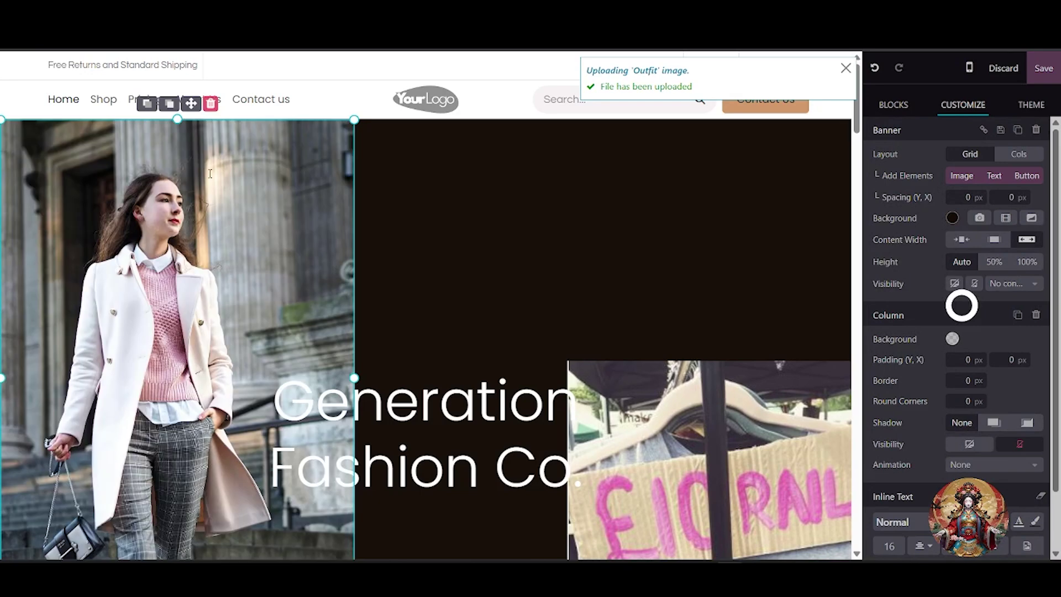
click(374, 146)
scroll(202, 338, down, 1)
scroll(203, 338, down, 2)
scroll(202, 337, up, 3)
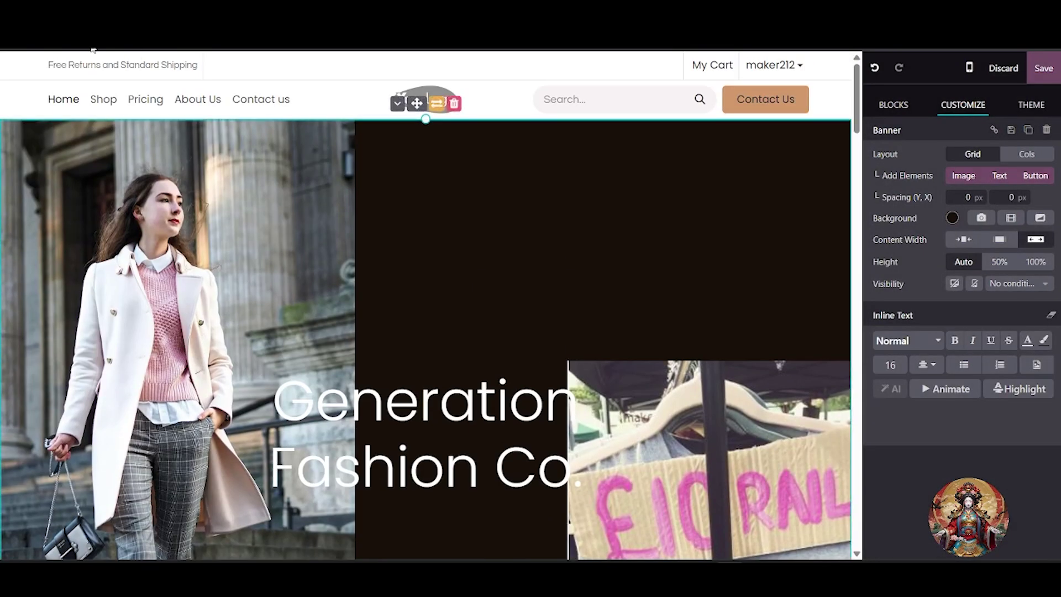
Replace the banner's two-line heading with "Maker Fashion".
scroll(583, 254, down, 4)
scroll(461, 368, up, 2)
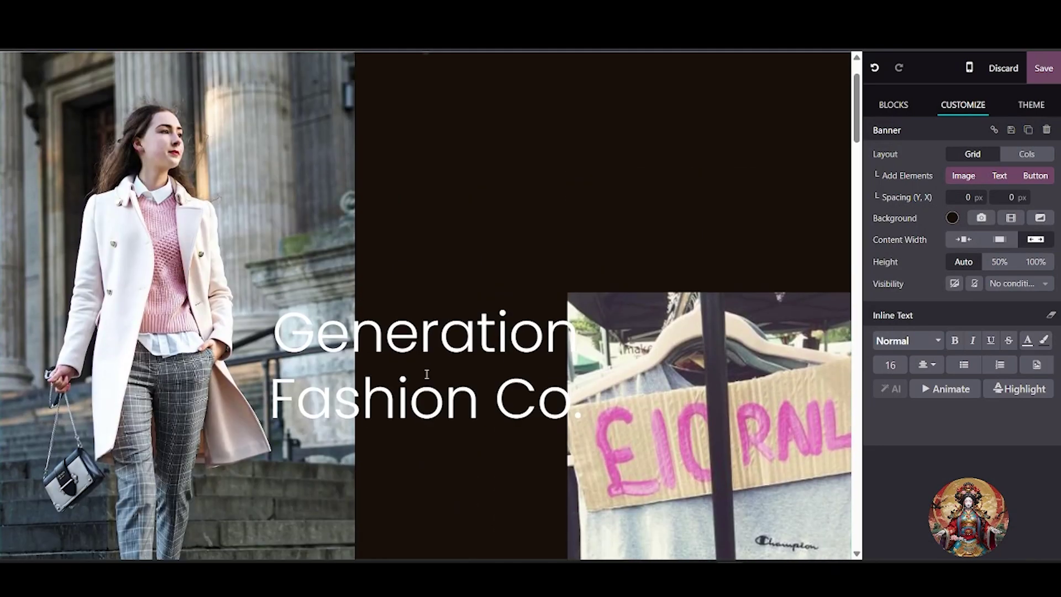
click(497, 326)
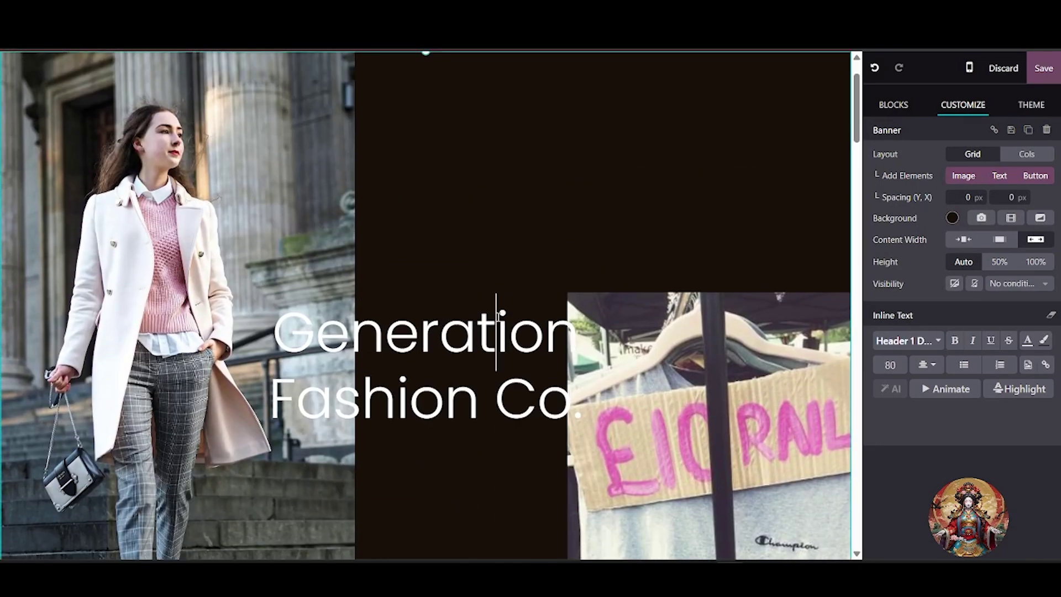
double_click(499, 315)
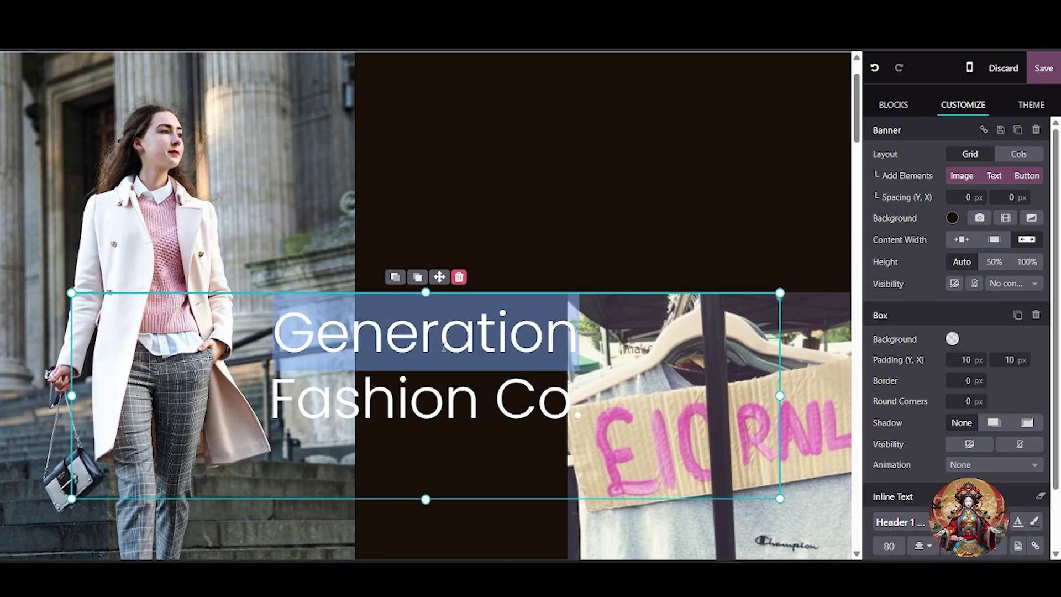
click(529, 421)
drag(577, 415, 261, 324)
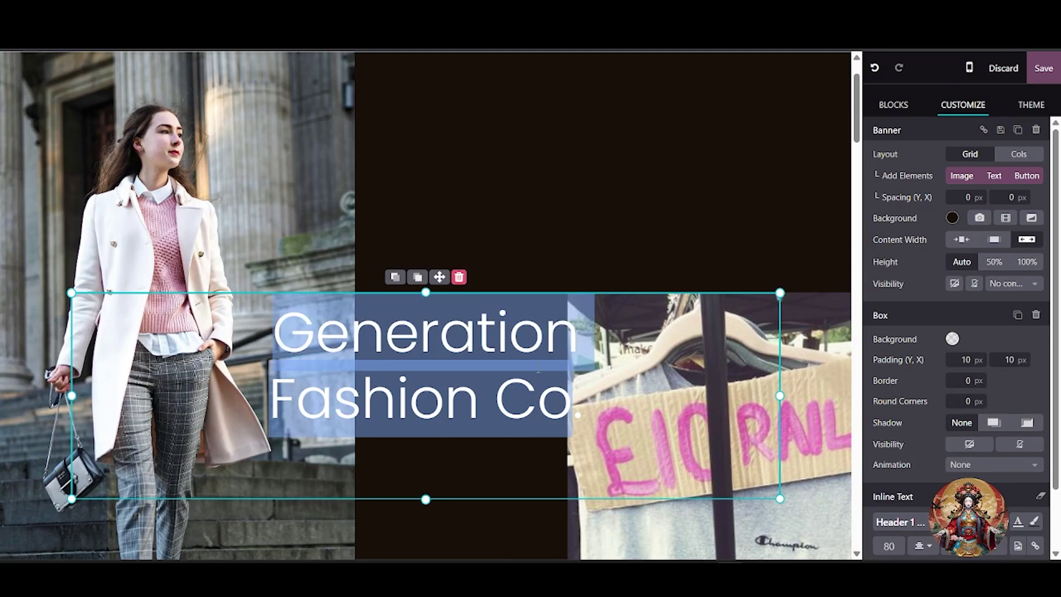
key(BackSpace)
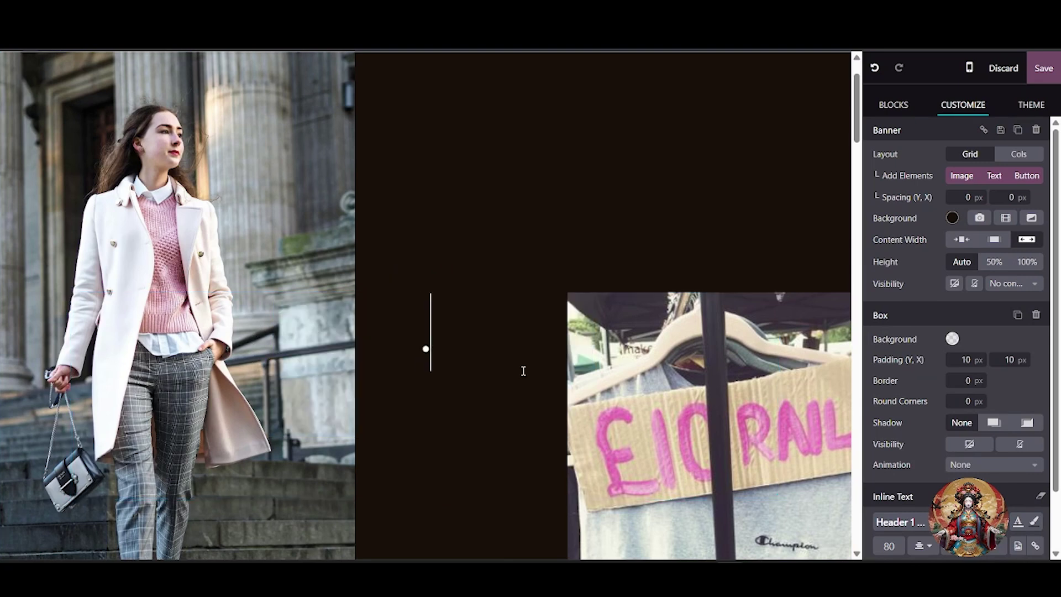
text(Ma)
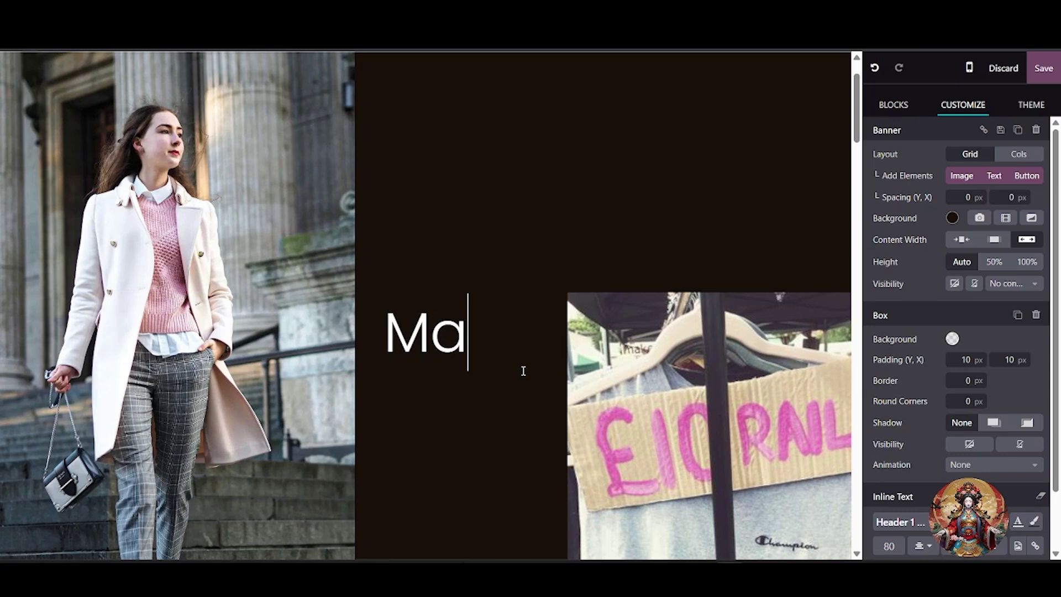
text(ker Fashion)
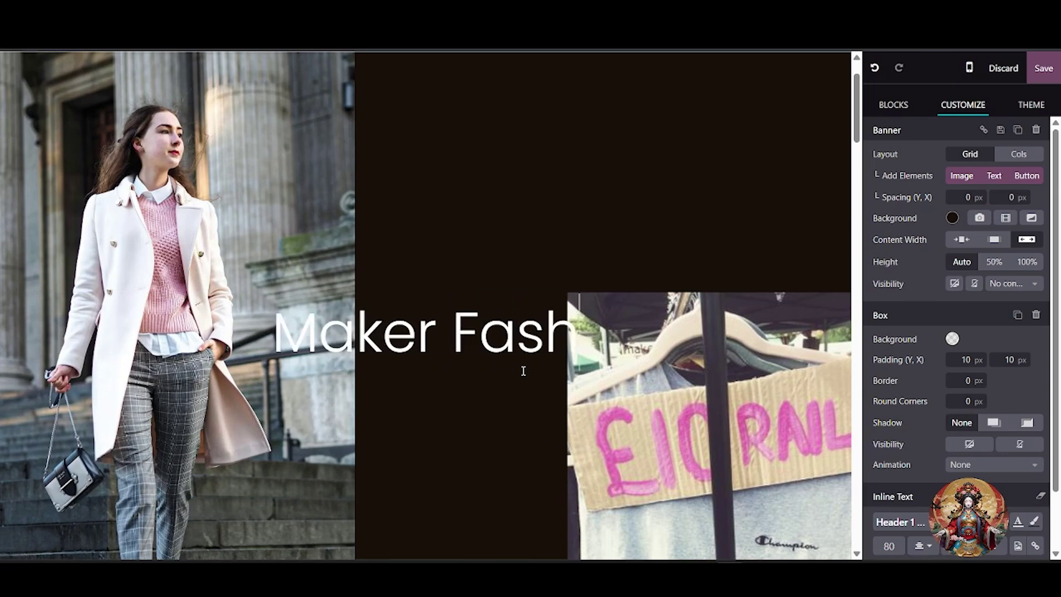
Examine the banner's background color choices and the editor's block, customization and theme options.
key(ctrl+a)
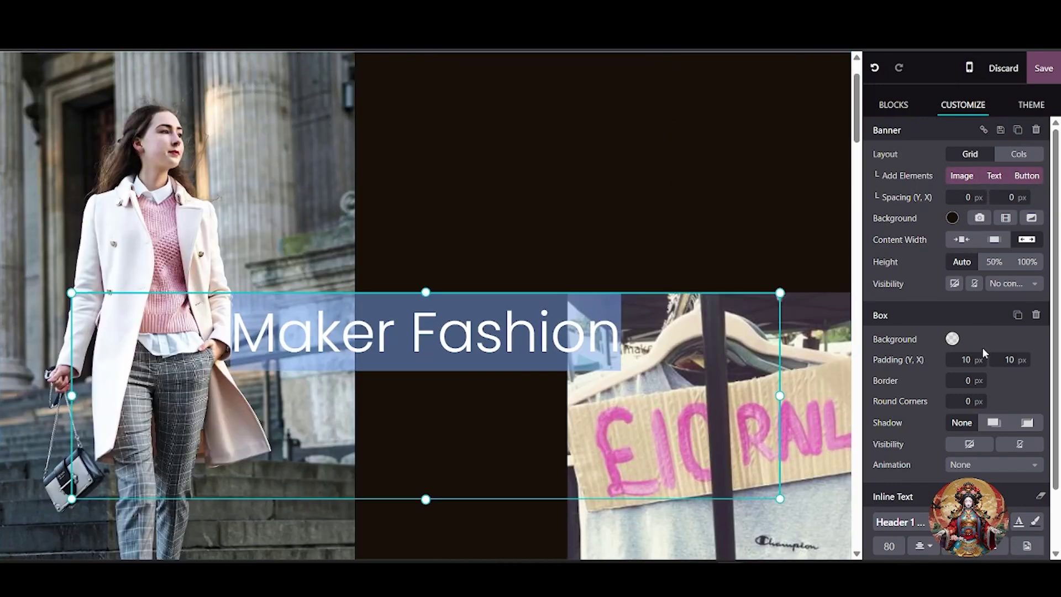
click(953, 219)
click(953, 219)
scroll(926, 366, down, 2)
scroll(926, 366, up, 2)
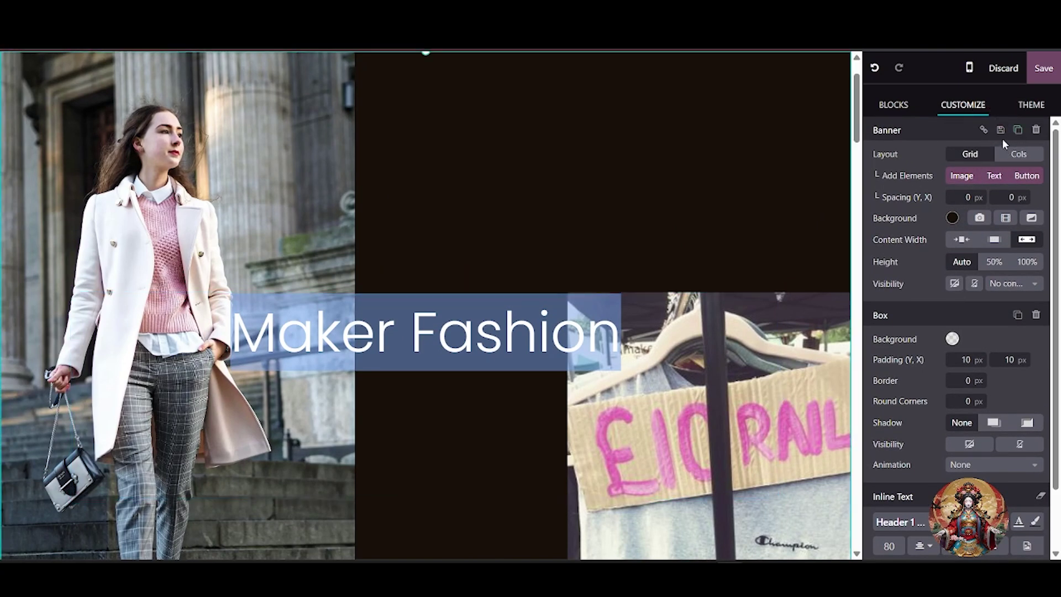
click(891, 106)
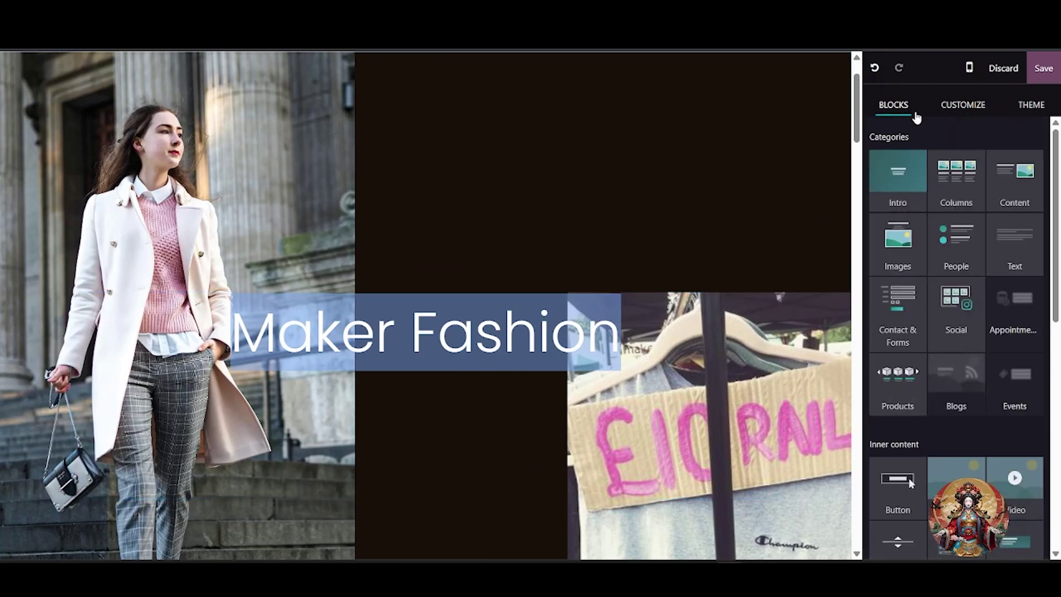
click(963, 106)
click(1026, 110)
click(962, 106)
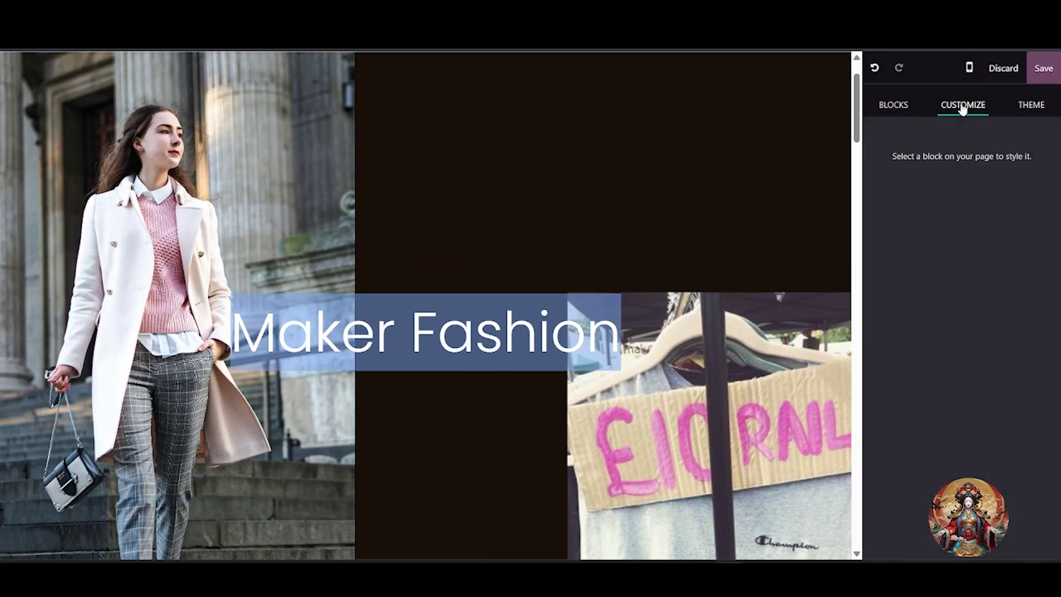
Review the theme's paragraph font families and set the paragraph font size to 20 px.
click(1031, 106)
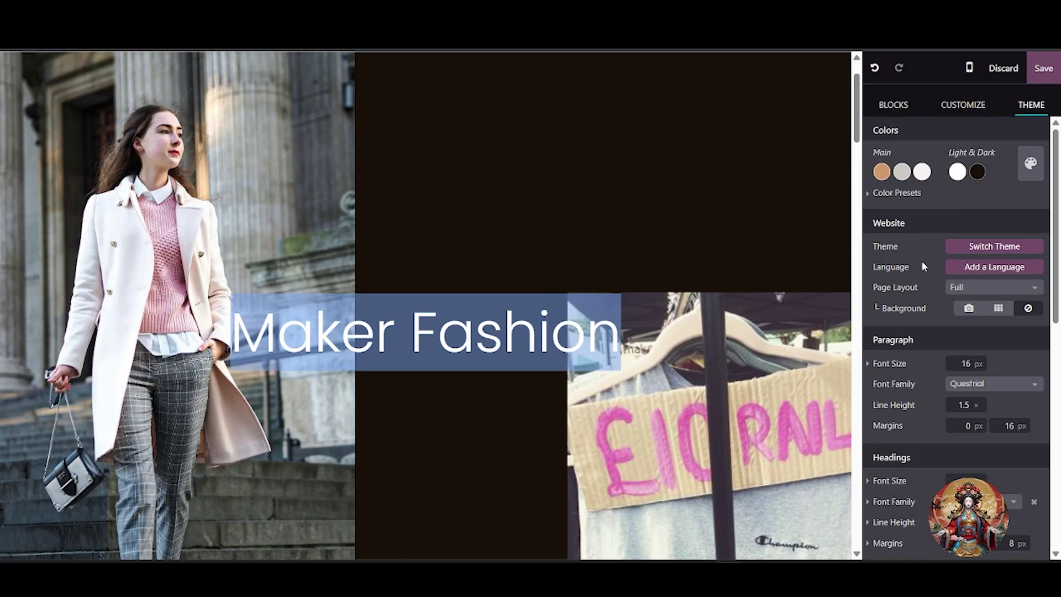
scroll(995, 263, down, 2)
scroll(983, 268, up, 2)
click(985, 384)
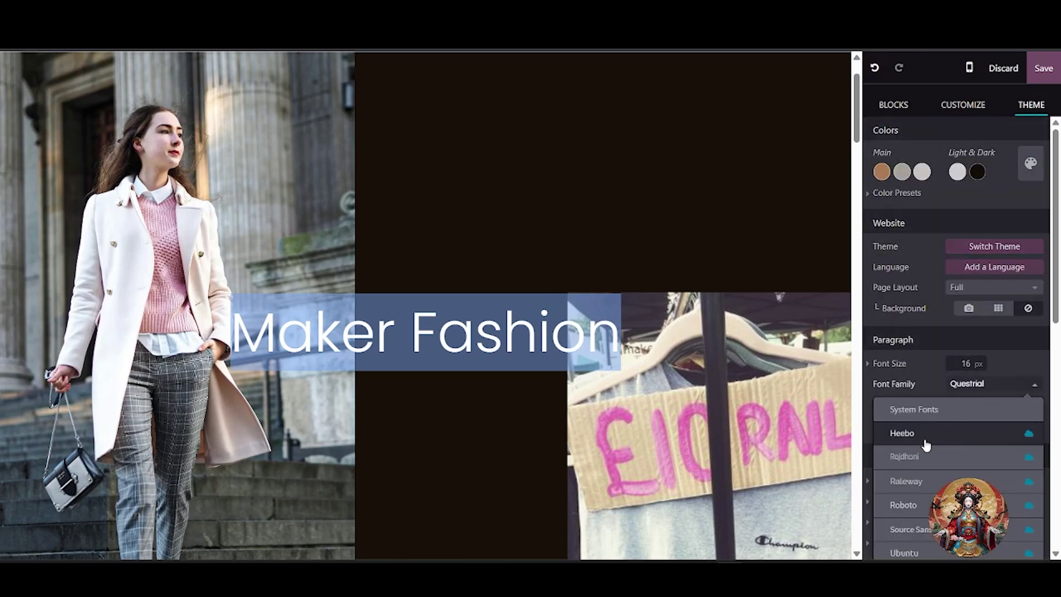
scroll(934, 458, down, 3)
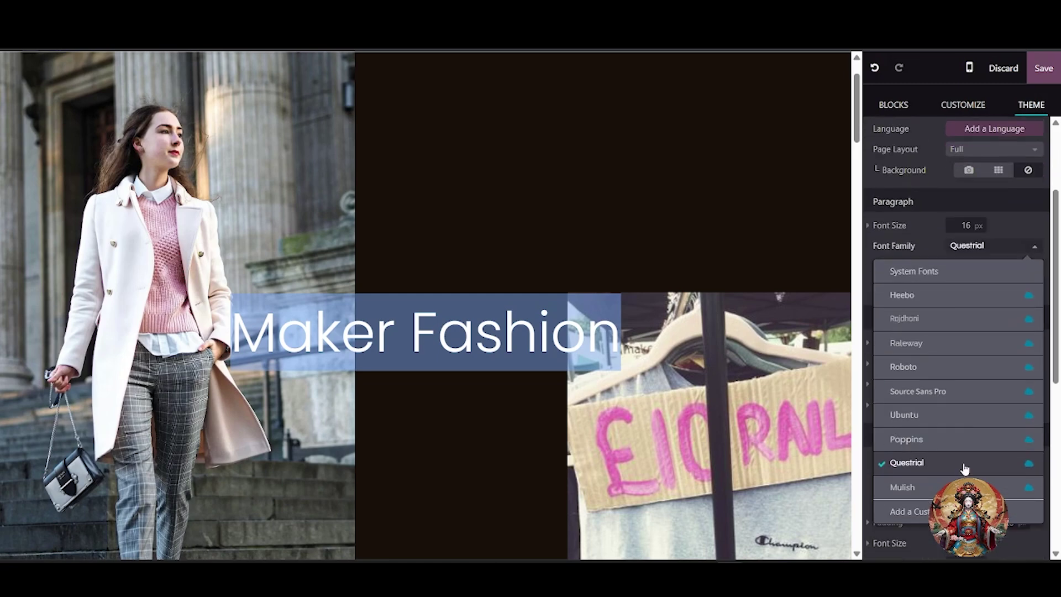
click(1003, 246)
click(971, 224)
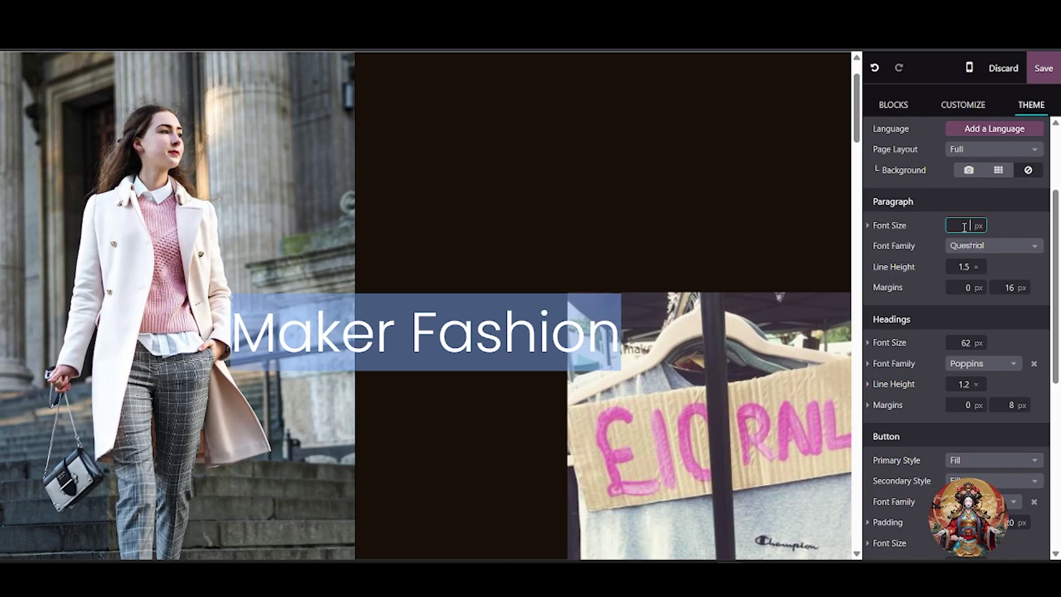
key(Return)
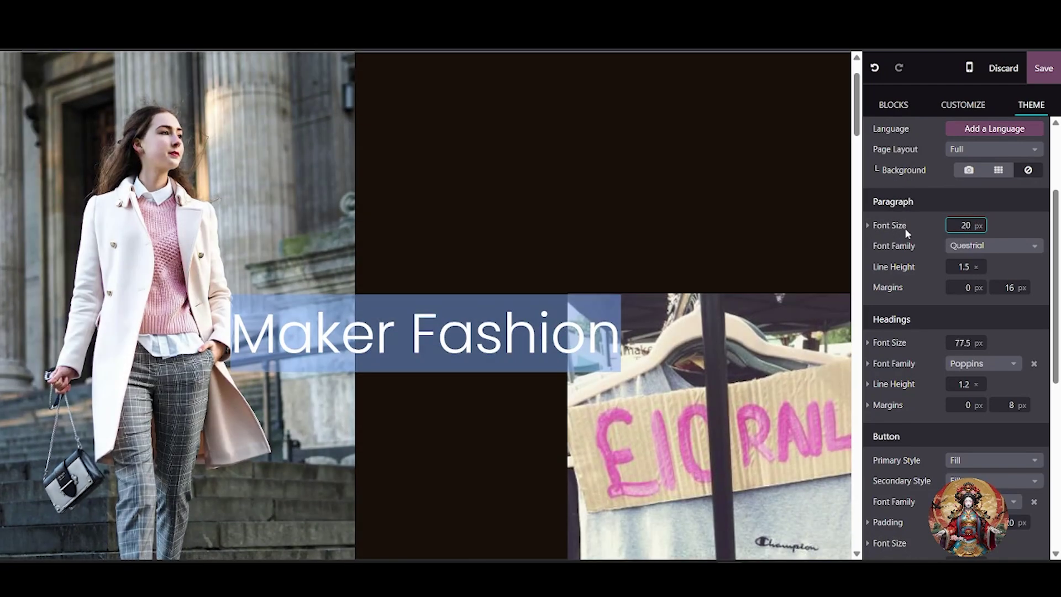
Look over the banner and philosophy section, select the header logo, and show the available header templates.
click(519, 303)
triple_click(570, 337)
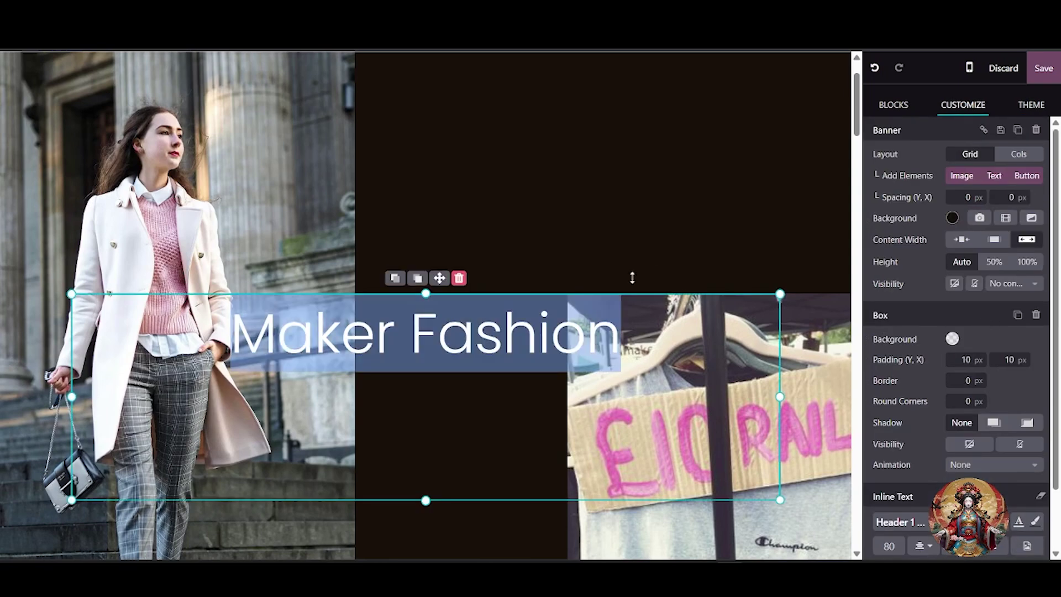
click(657, 232)
scroll(657, 232, down, 10)
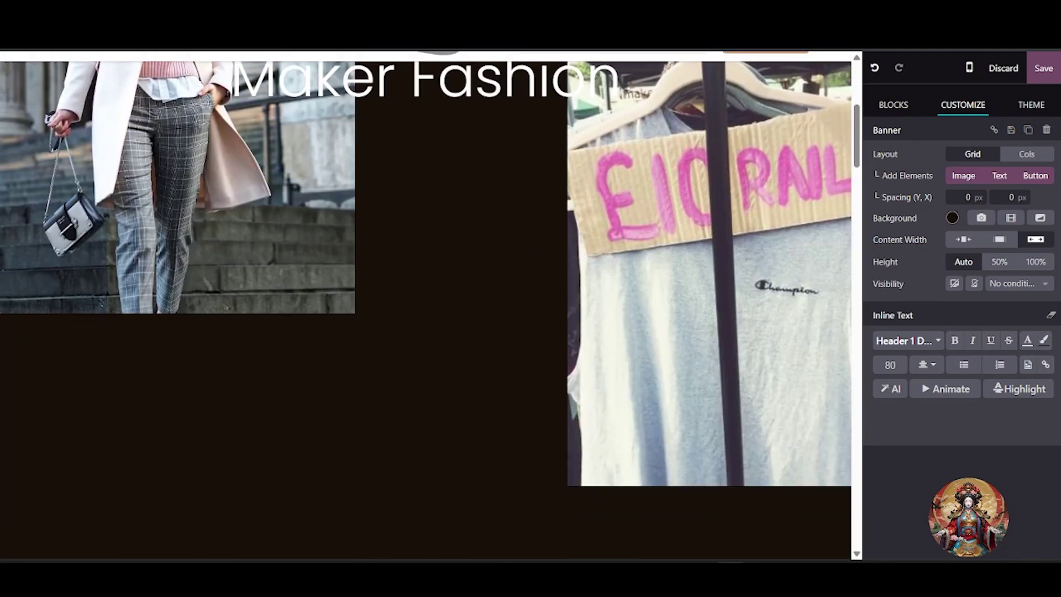
scroll(657, 248, up, 10)
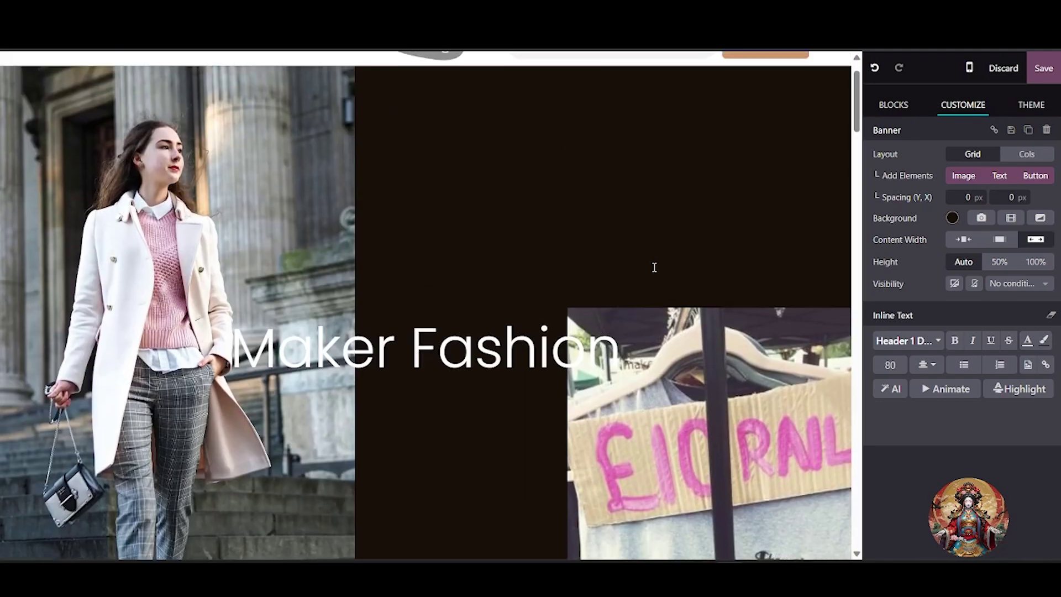
scroll(656, 265, down, 6)
click(465, 65)
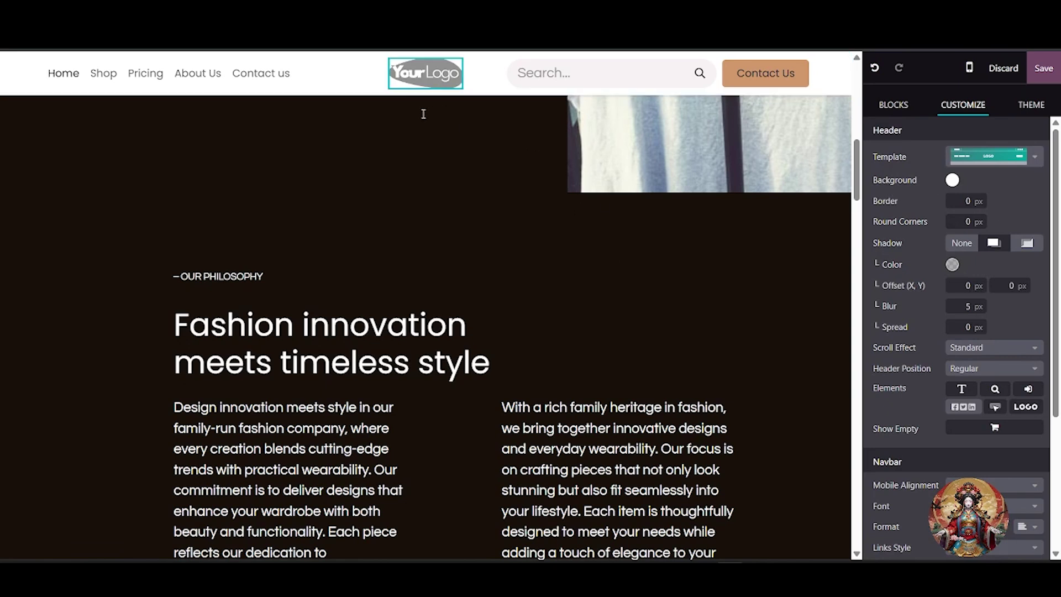
click(1008, 162)
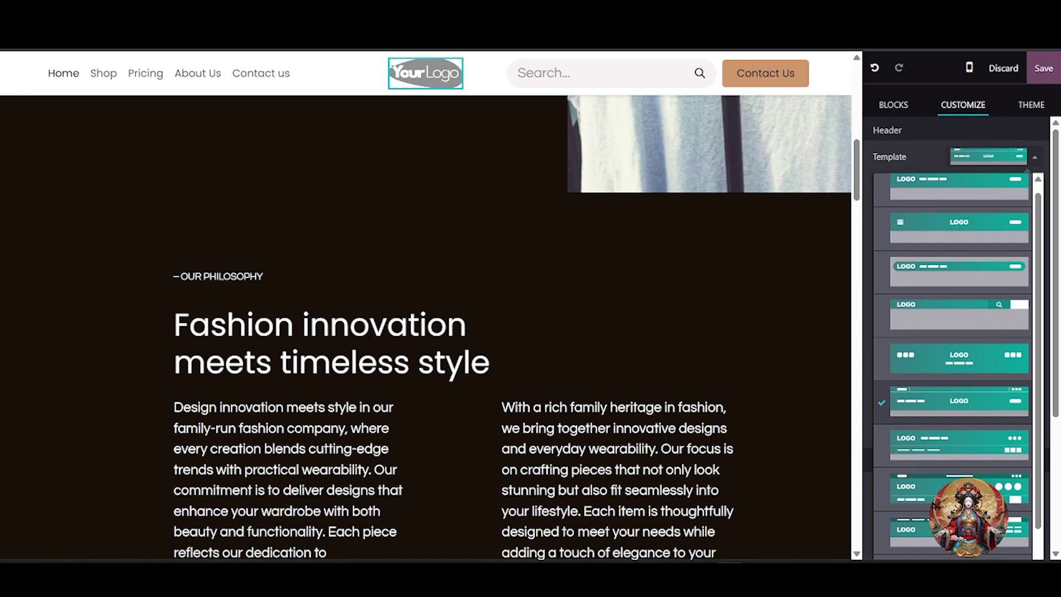
Switch to Canva in a new browser tab.
key(ctrl+t)
text(ca)
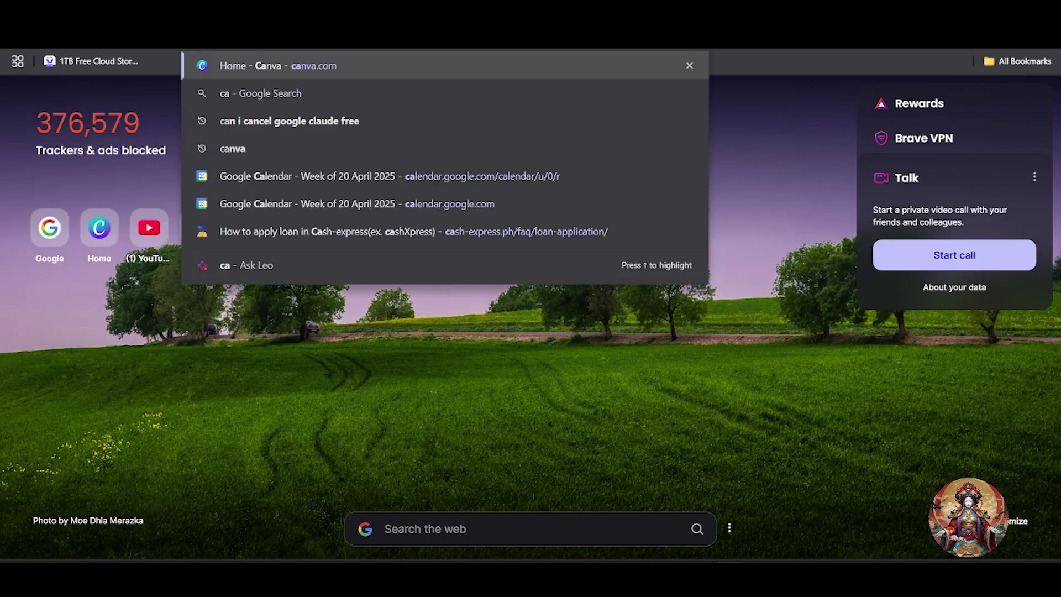
key(Return)
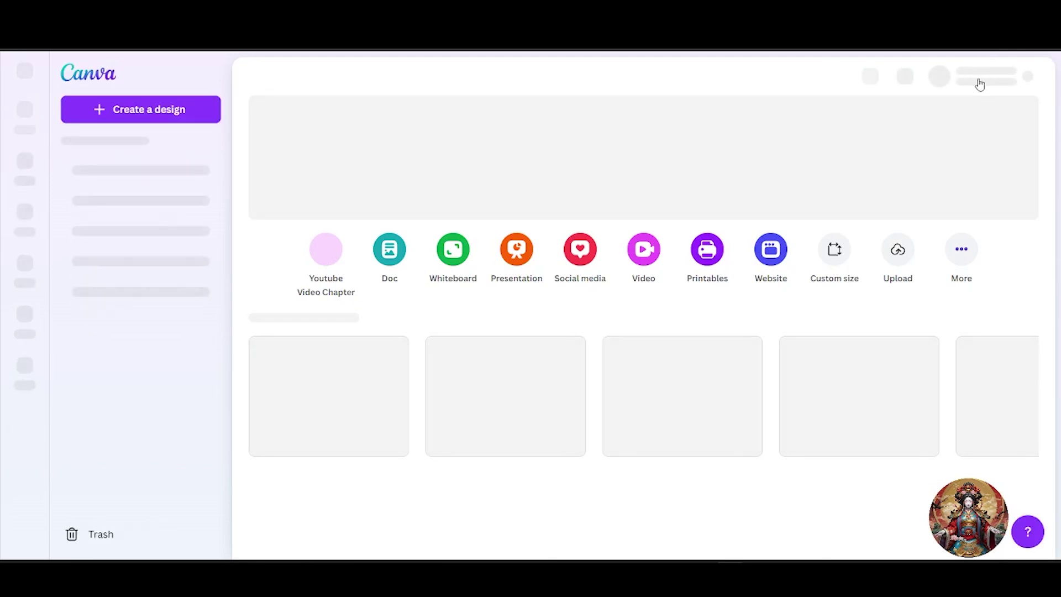
Search Canva for "logo" and open the existing Black and White Modern Custom T-Shirt Print Shop Logo design.
click(636, 66)
text(kog)
key(BackSpace)
key(BackSpace)
key(BackSpace)
text(logo)
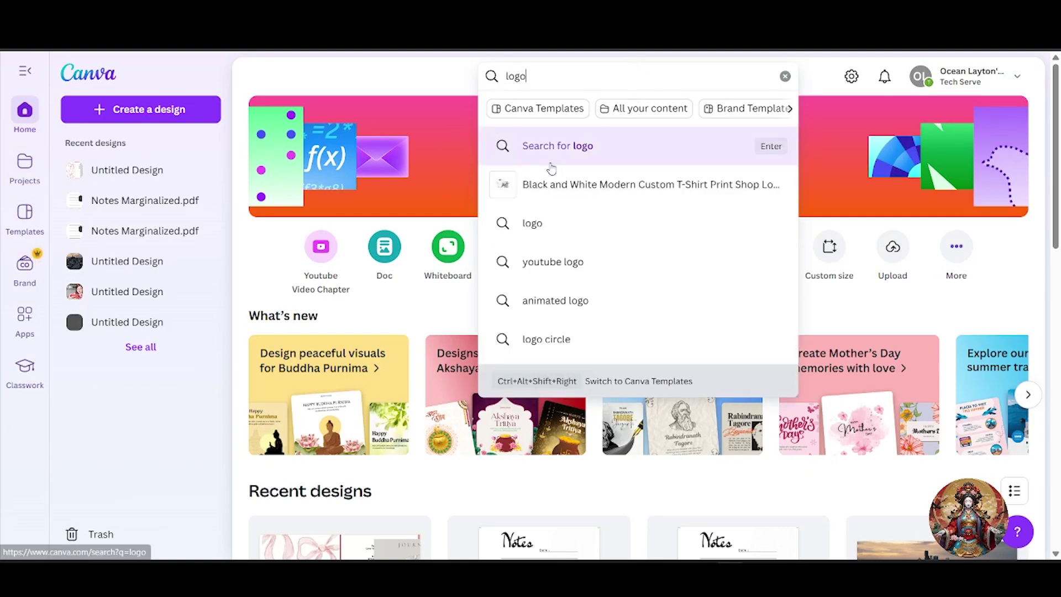
click(553, 148)
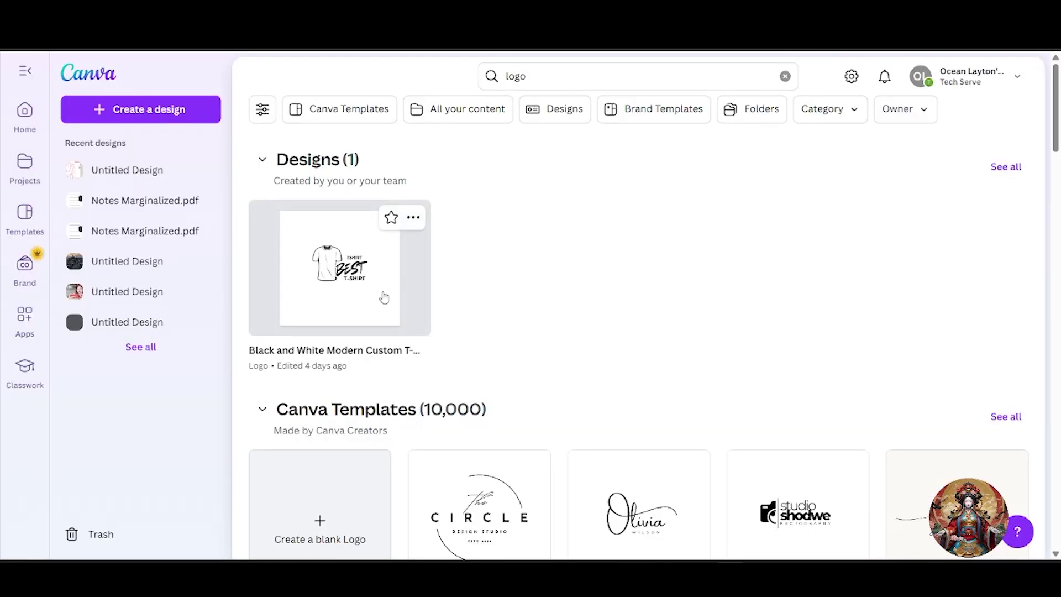
click(347, 304)
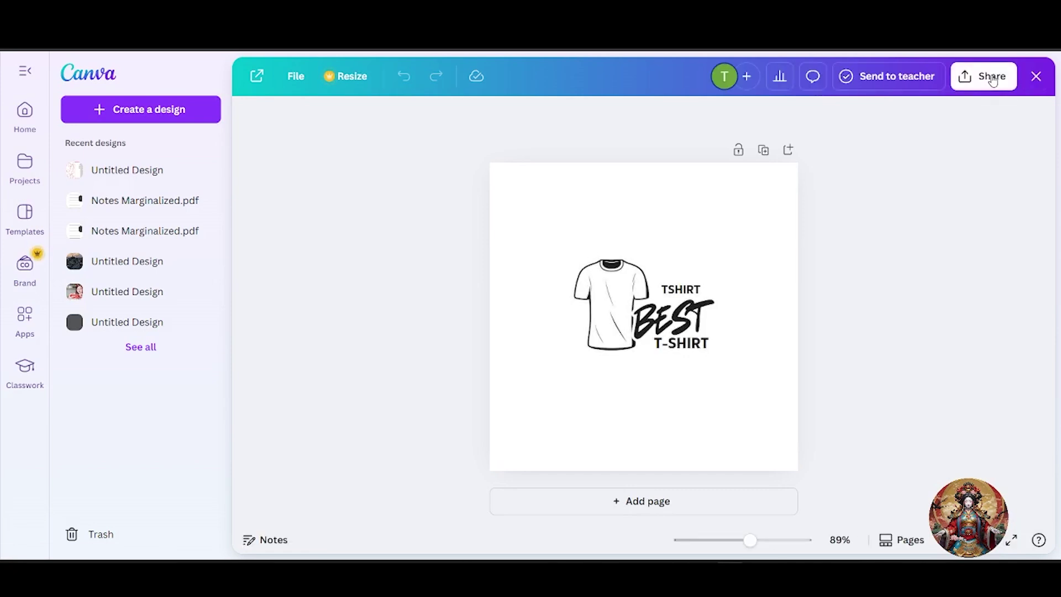
Download the T-shirt logo design as a JPG and save it as "Black and White Modern Custom T-Shirt Print Shop Logo (1)".
click(984, 75)
click(803, 361)
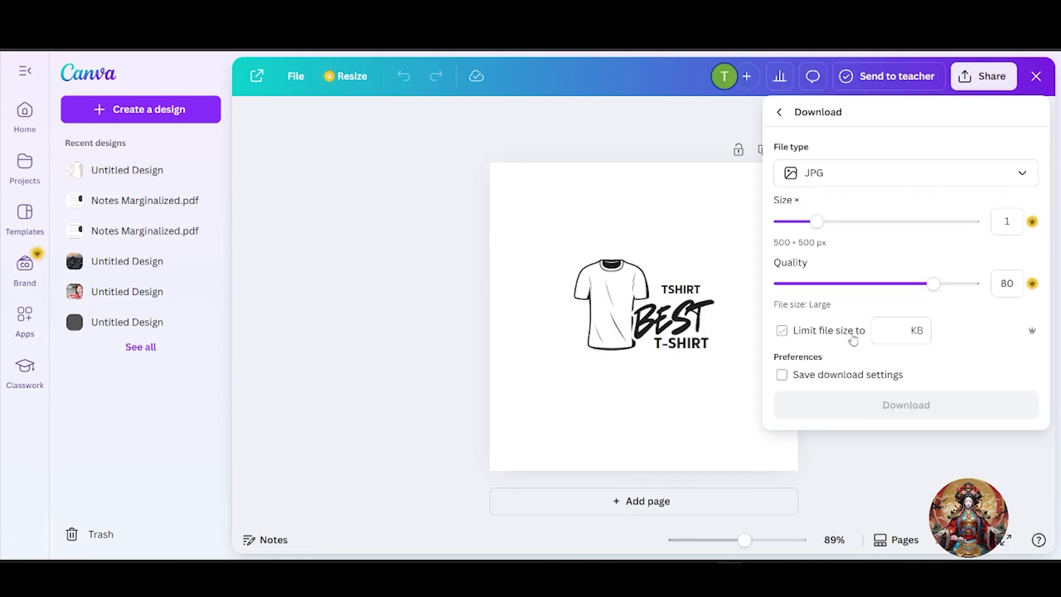
click(872, 406)
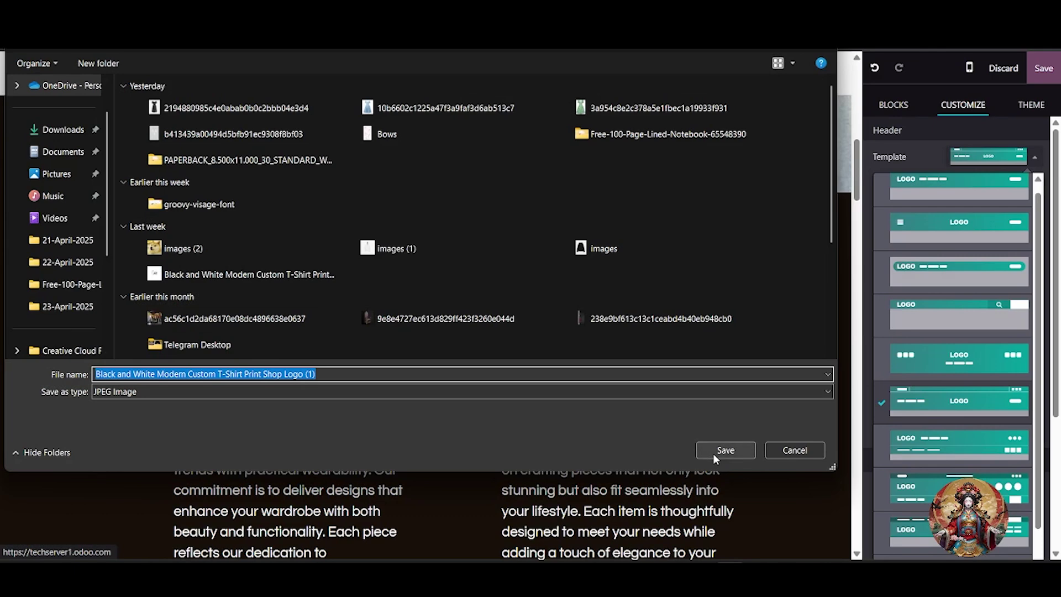
click(715, 452)
Replace the website's header logo with the uploaded image "Black and White Modern Custom T-Shirt Print Shop Logo (1)".
double_click(414, 82)
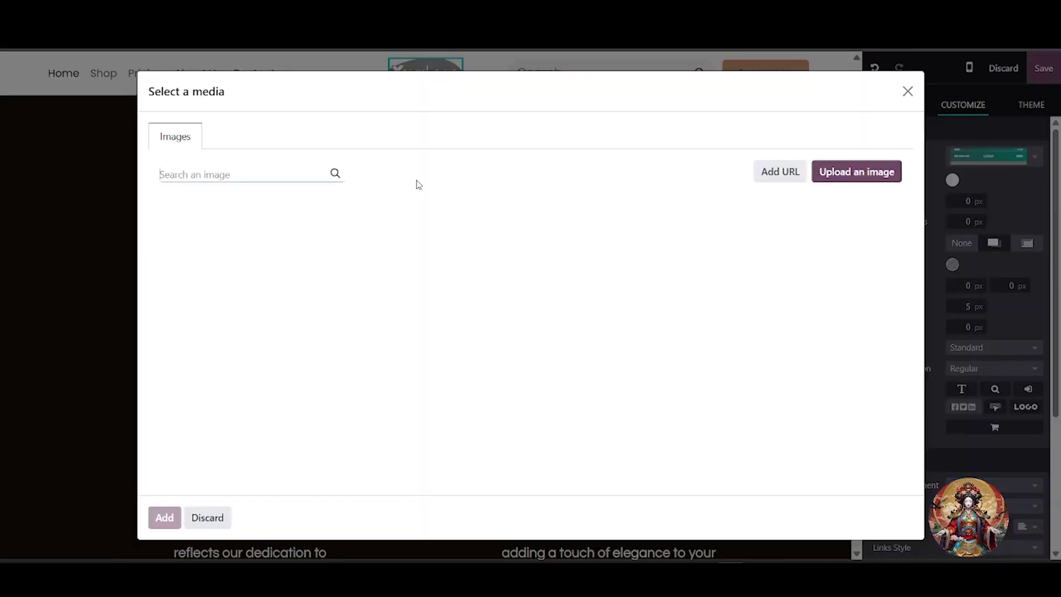
click(856, 172)
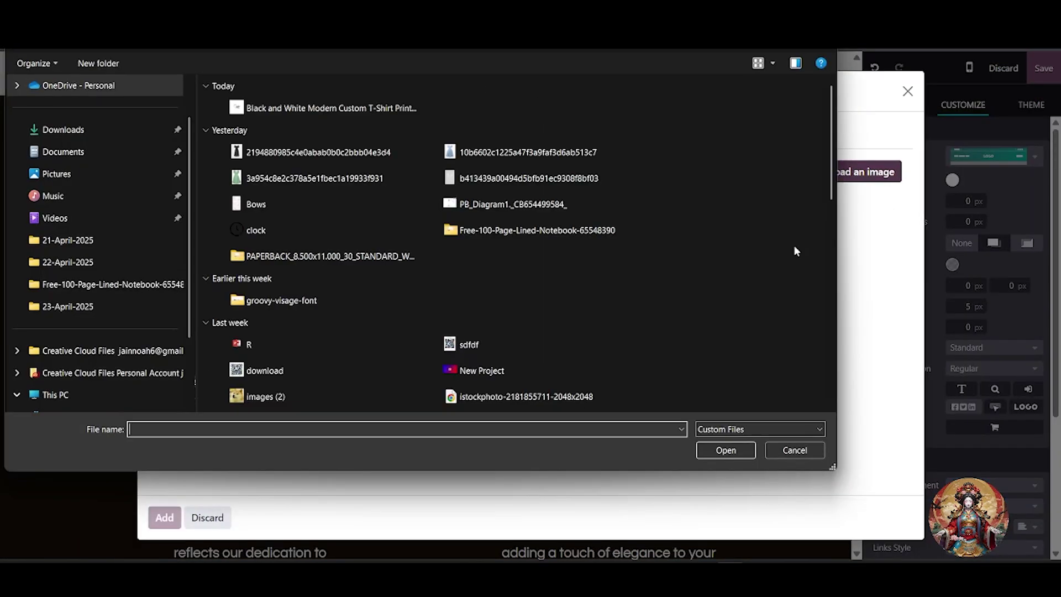
click(295, 109)
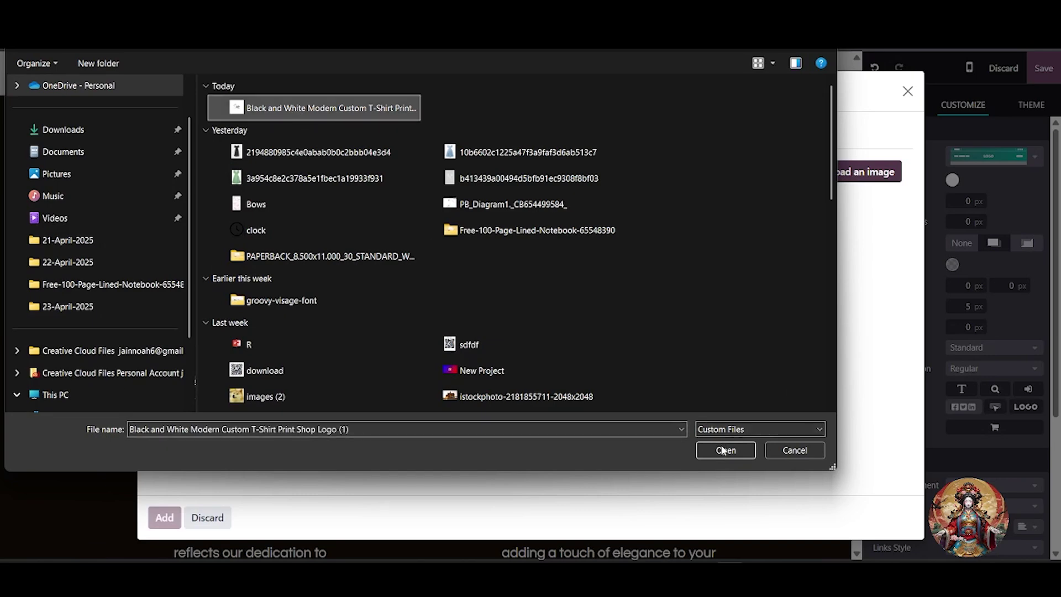
click(723, 451)
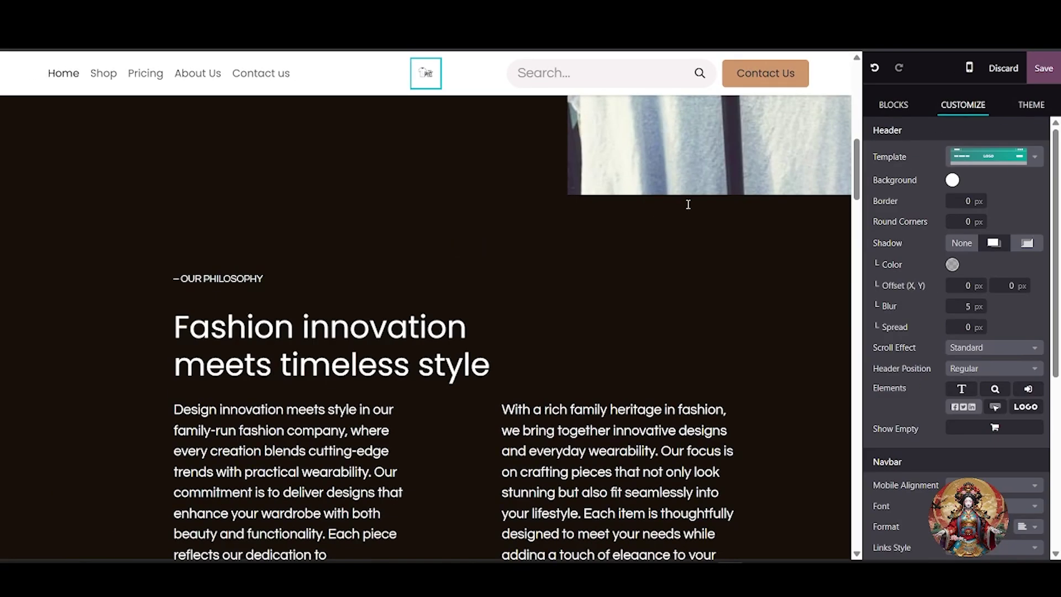
Look over the philosophy section with the new header logo and save the home page edits.
scroll(265, 459, down, 10)
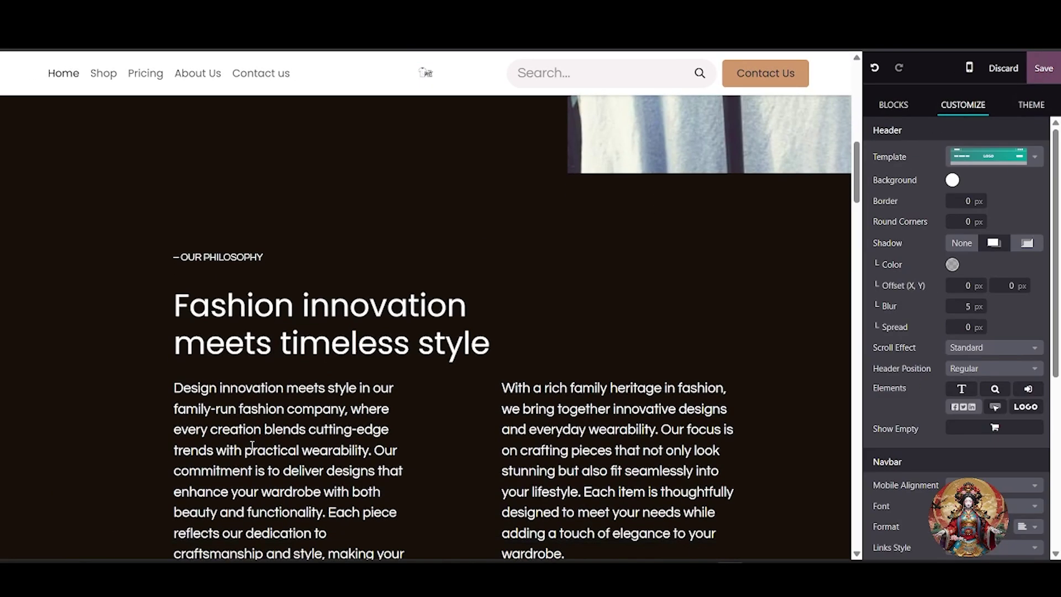
scroll(275, 454, up, 10)
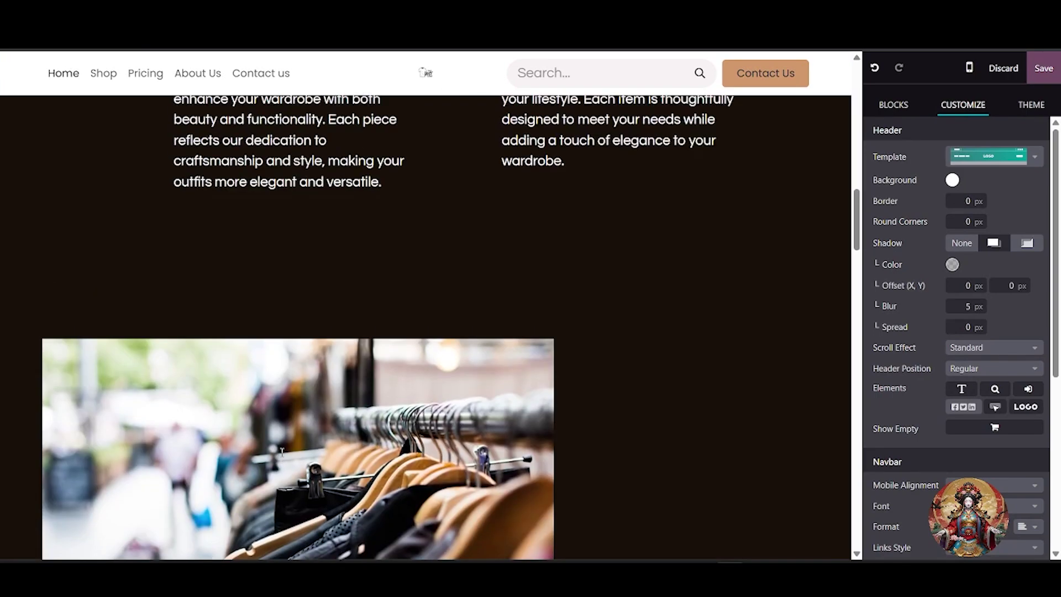
click(1044, 68)
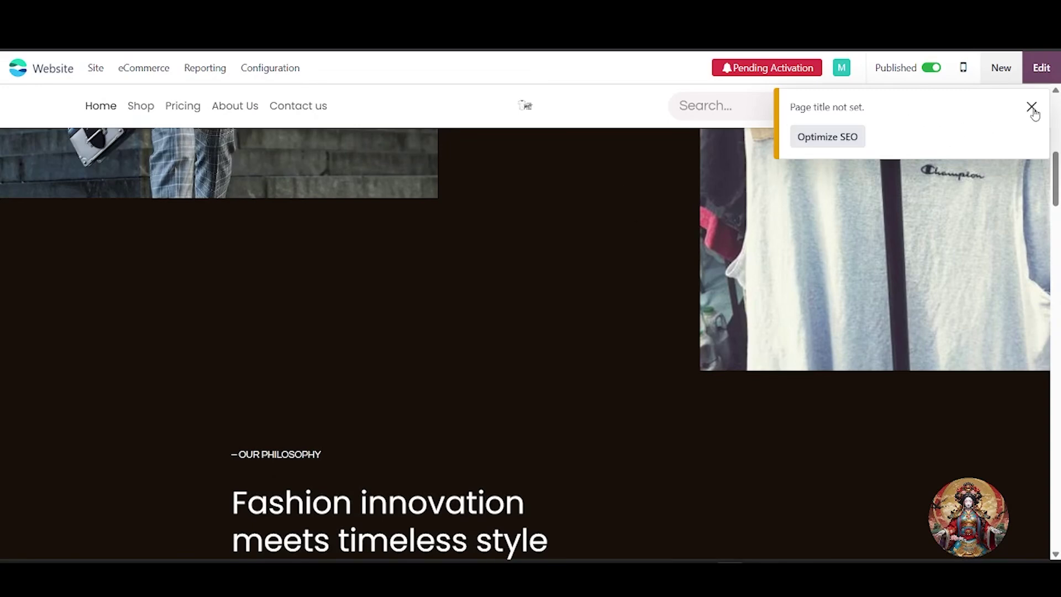
Review the saved home page's banner and header, and look through the website's reporting, eCommerce and site management options.
scroll(452, 307, up, 5)
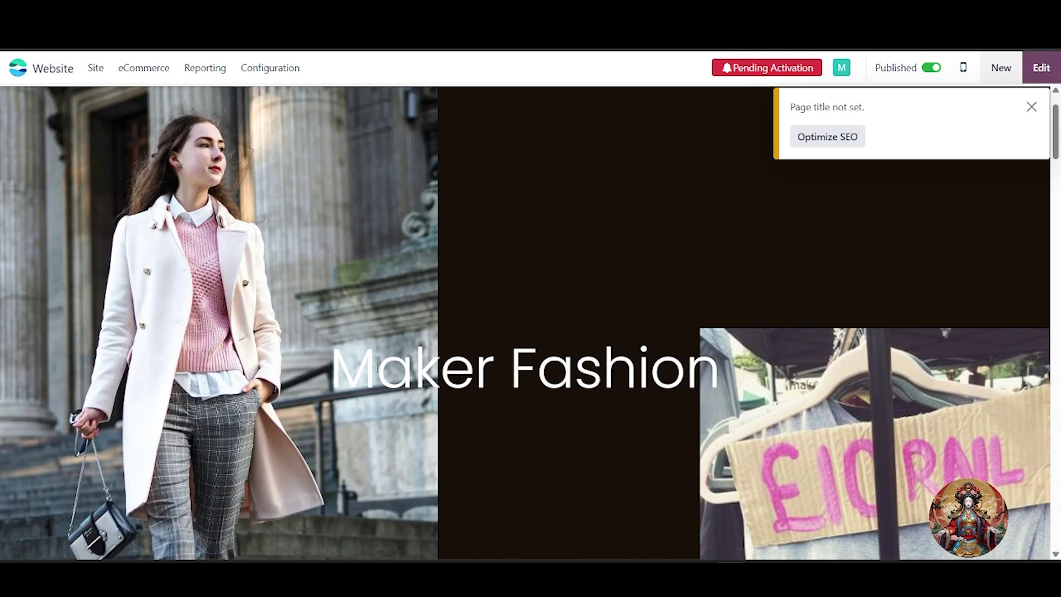
drag(700, 362, 336, 368)
scroll(210, 278, up, 2)
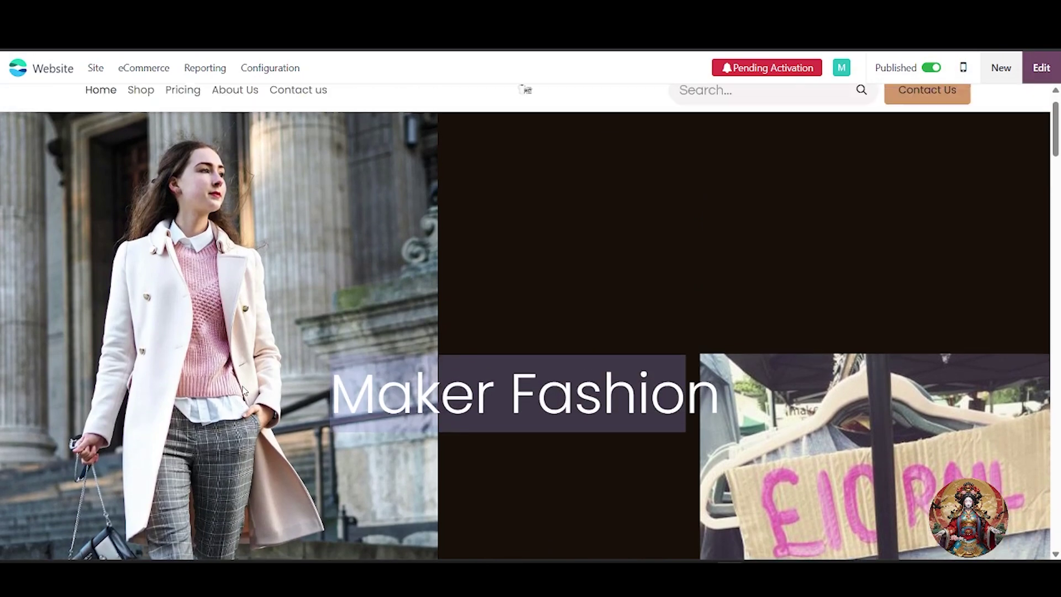
scroll(218, 326, down, 3)
scroll(210, 293, up, 3)
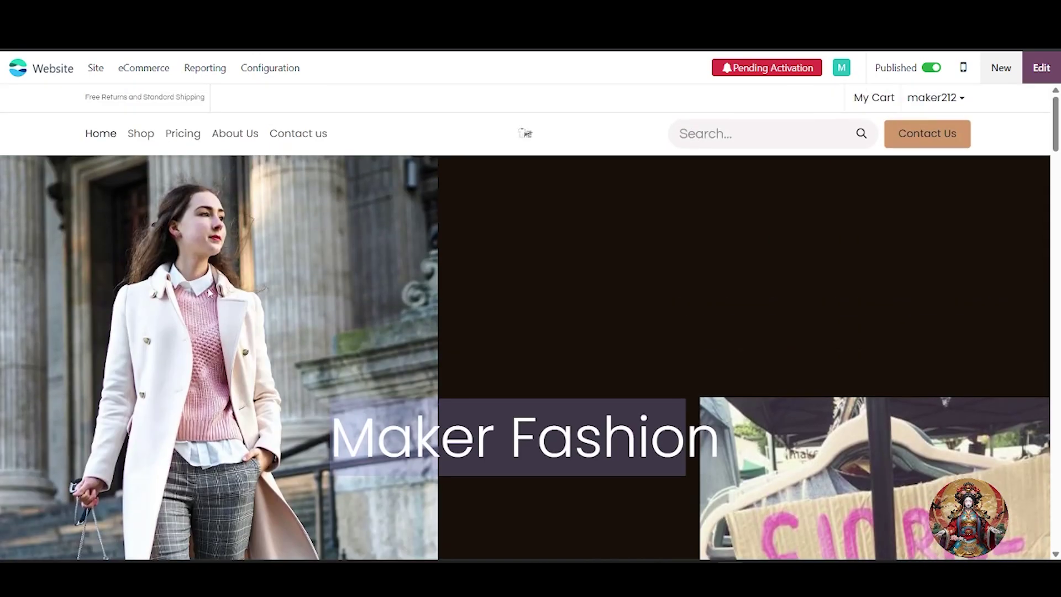
click(288, 74)
mouse_move(199, 72)
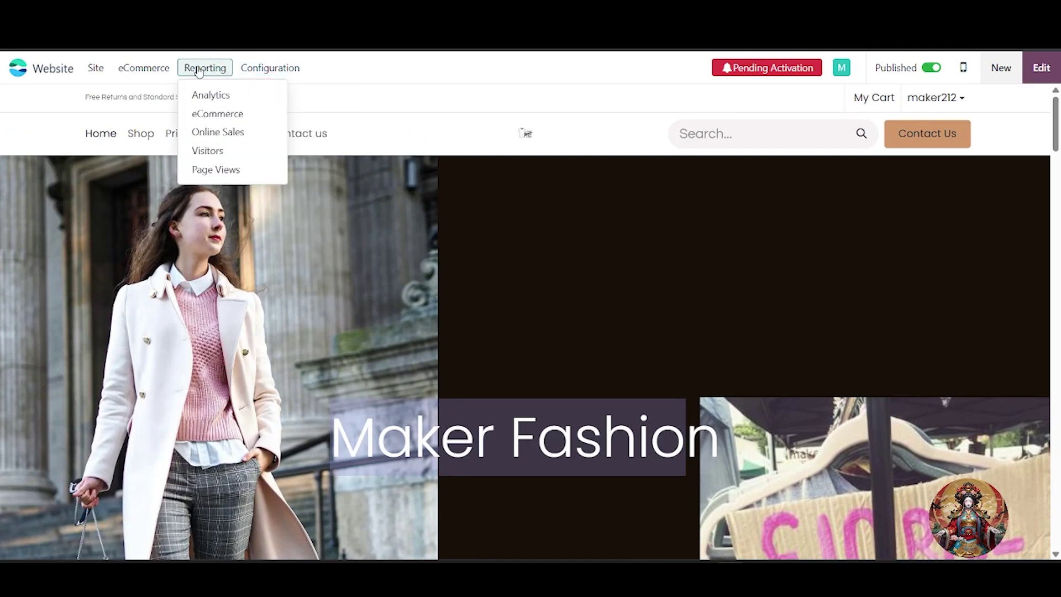
mouse_move(160, 72)
mouse_move(99, 71)
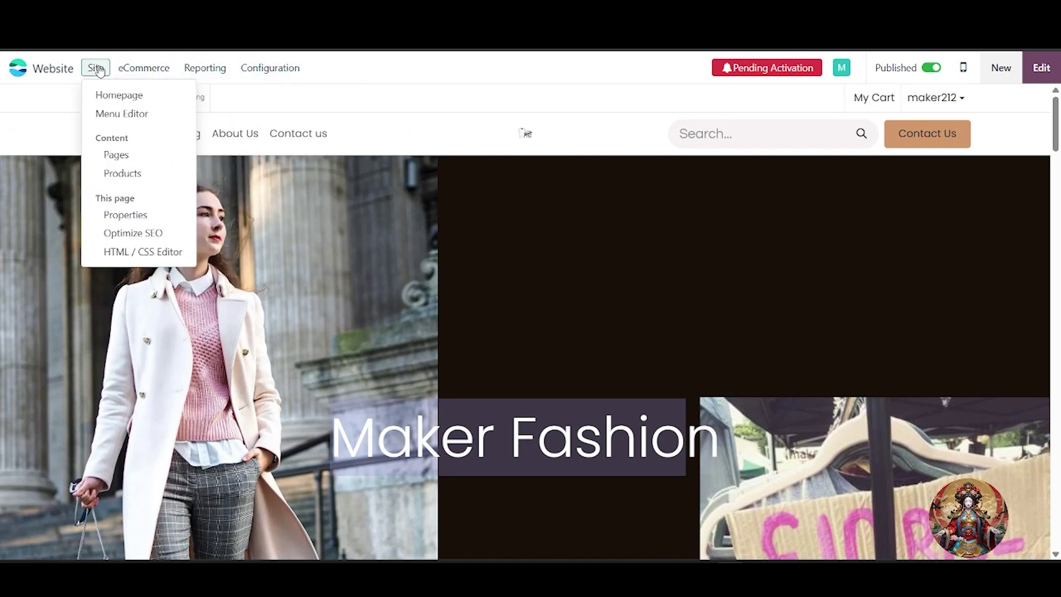
click(371, 97)
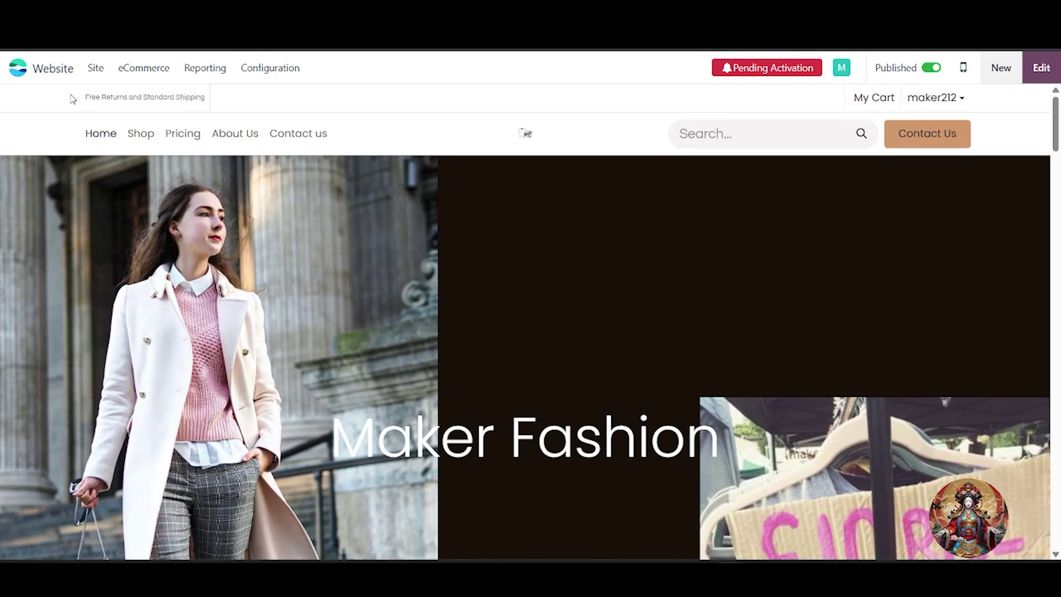
Open the eCommerce product list and start a new product record.
scroll(325, 287, down, 10)
click(162, 74)
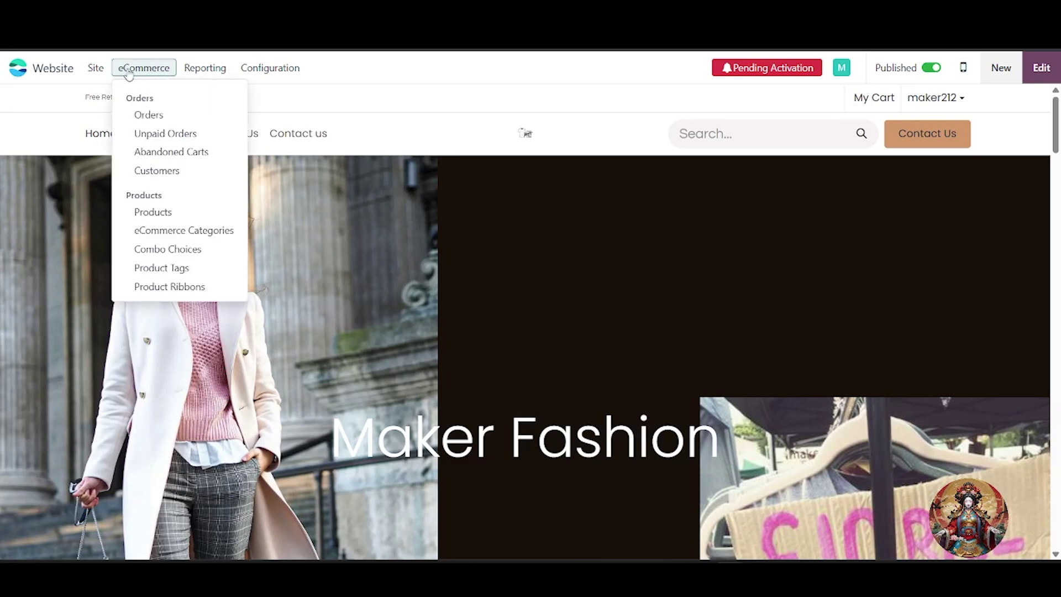
click(155, 218)
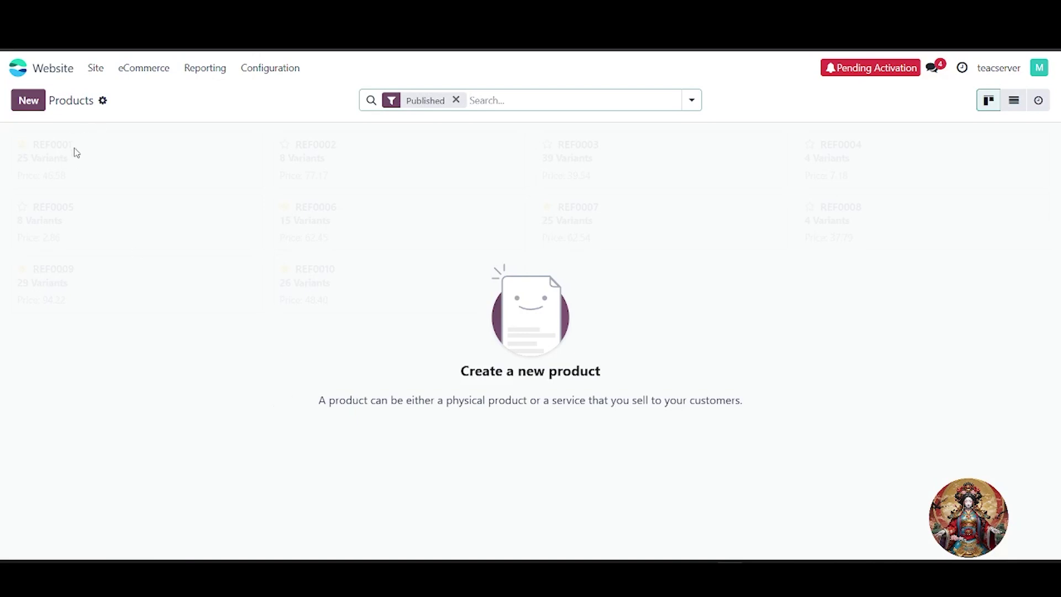
click(31, 101)
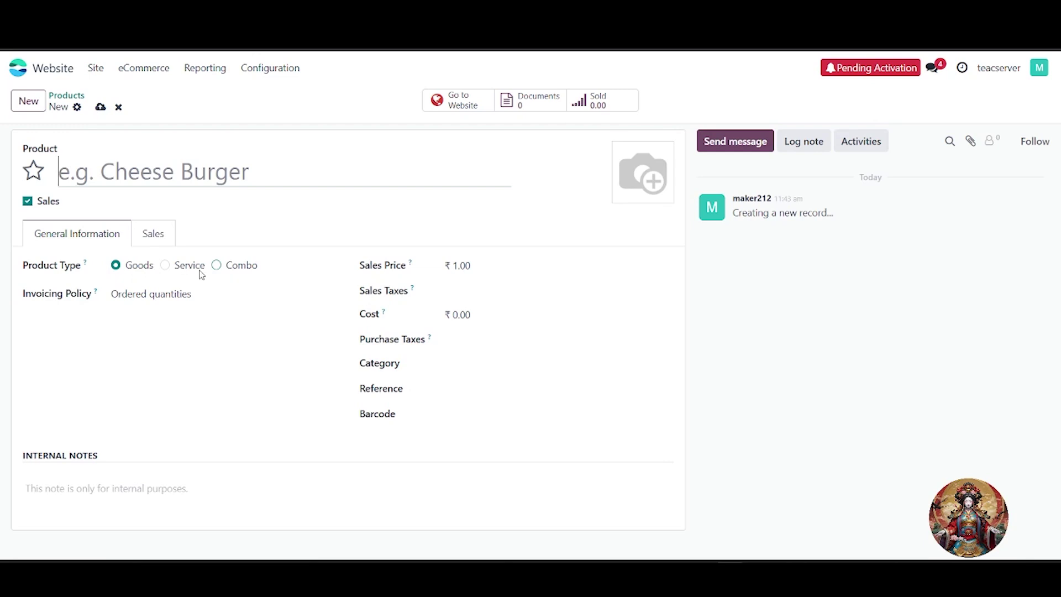
Examine the new product's invoicing policy choices, internal notes, sales price and category options.
click(211, 296)
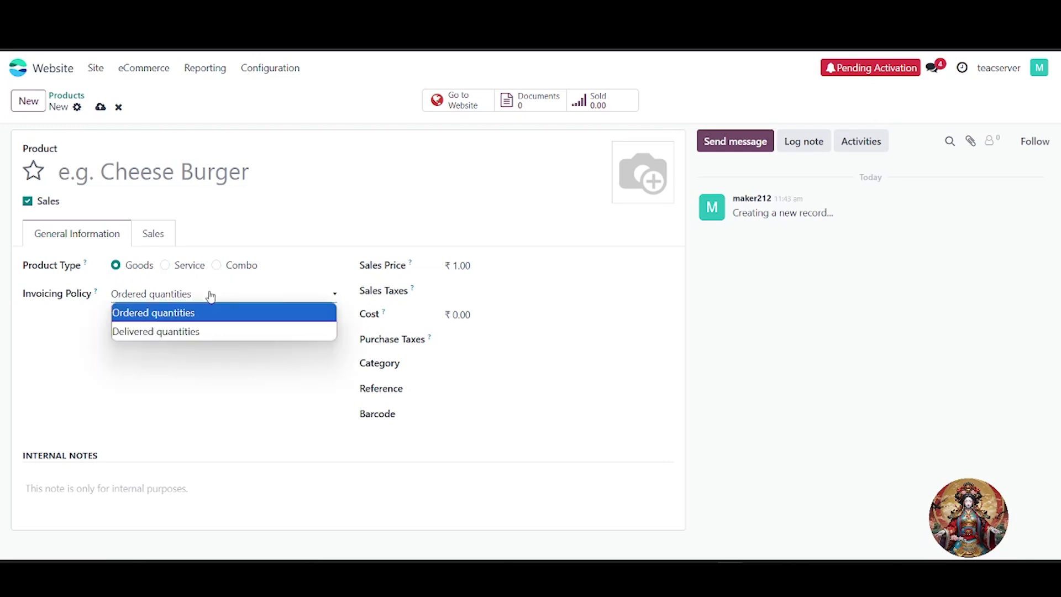
click(207, 306)
click(165, 486)
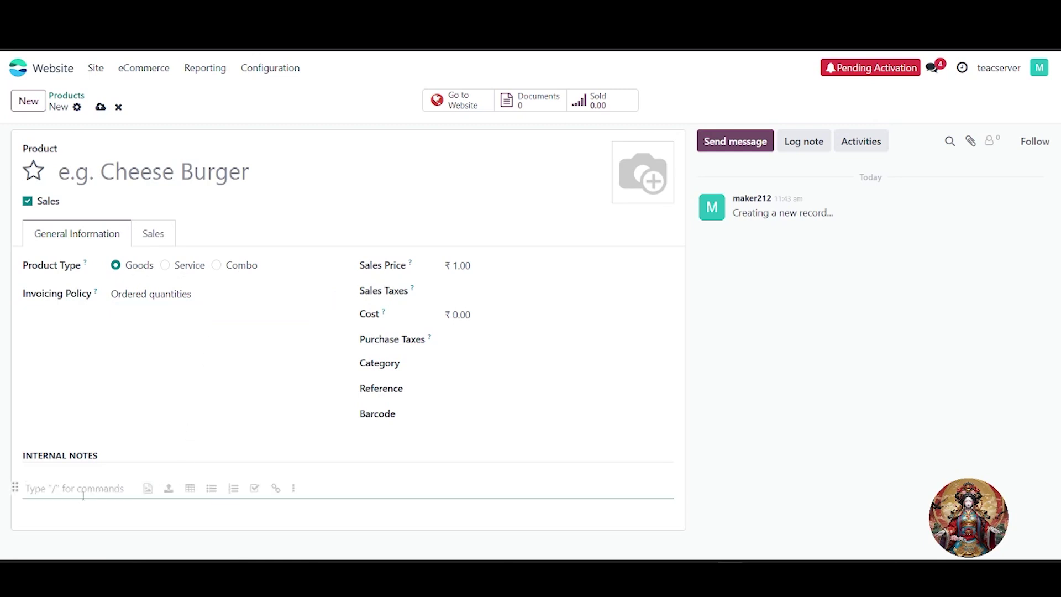
click(462, 266)
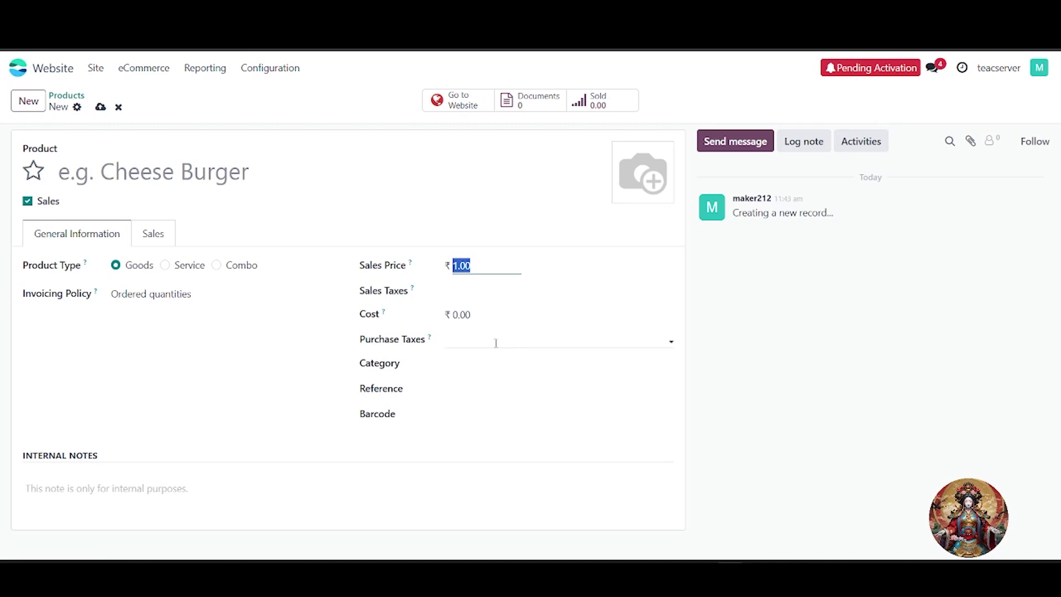
click(456, 363)
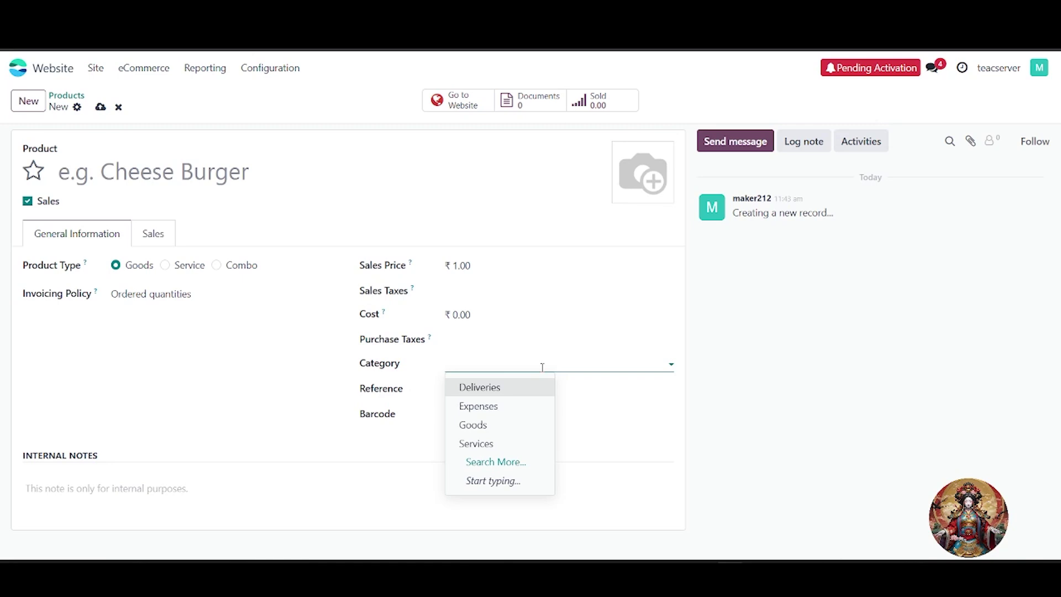
click(396, 458)
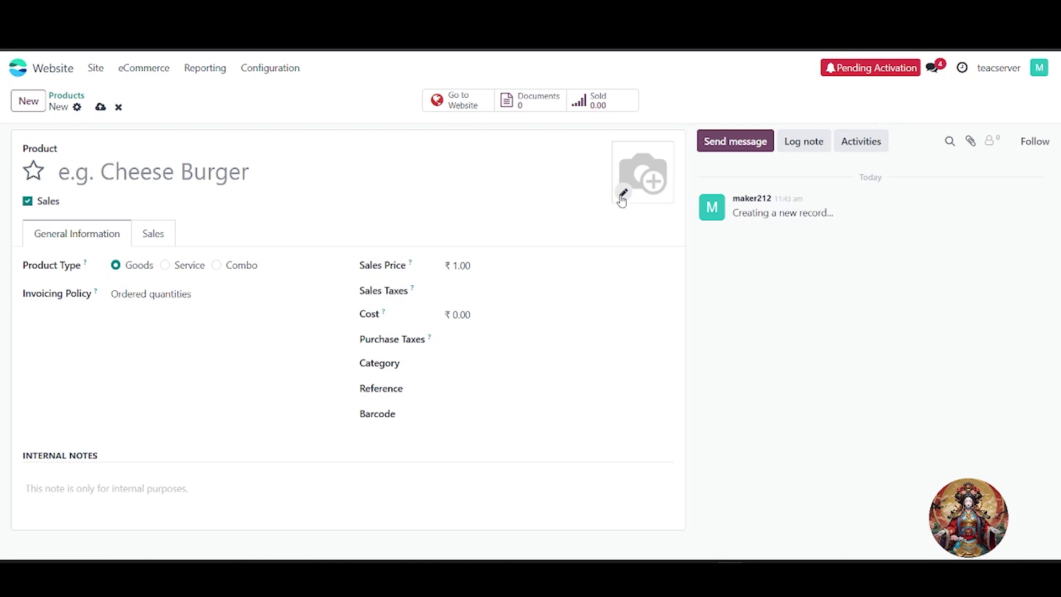
Add the blue dress picture 10b6602c1225a47f3a9faf3d6ab513c7 as the product image and name the product "Women cloth".
click(624, 195)
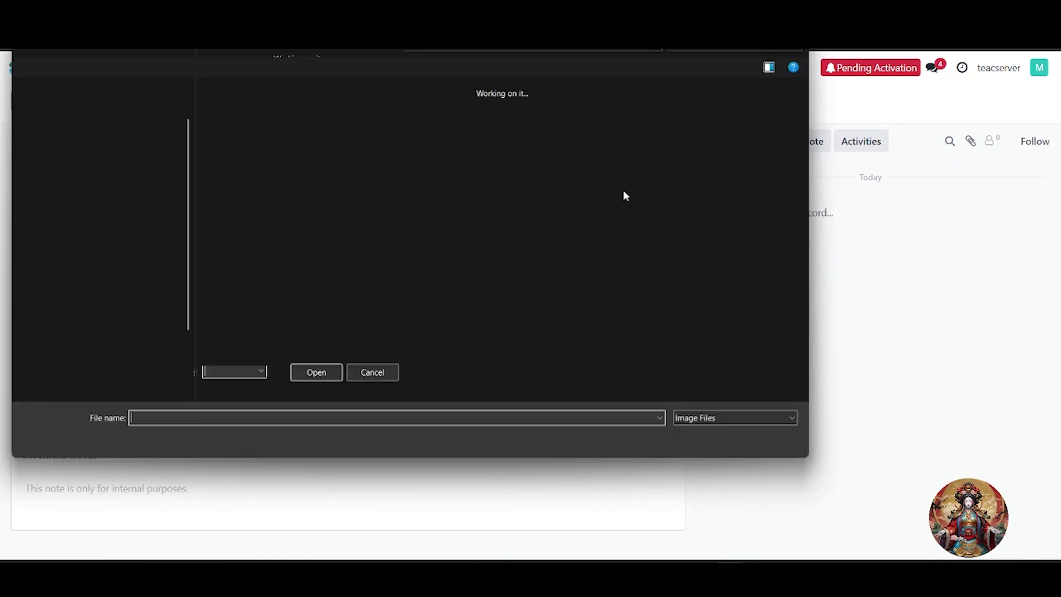
click(547, 156)
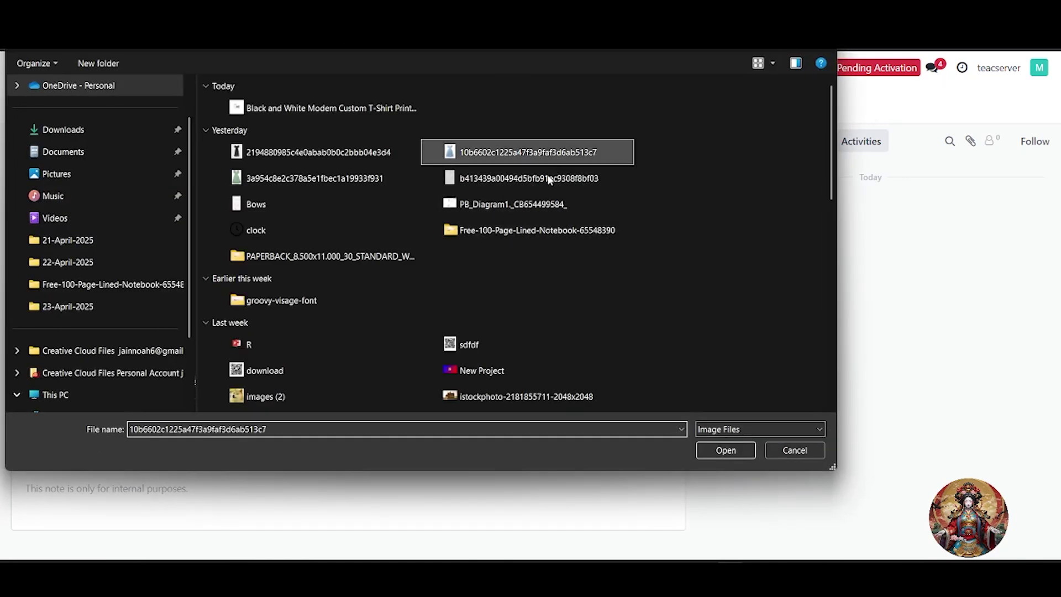
click(726, 450)
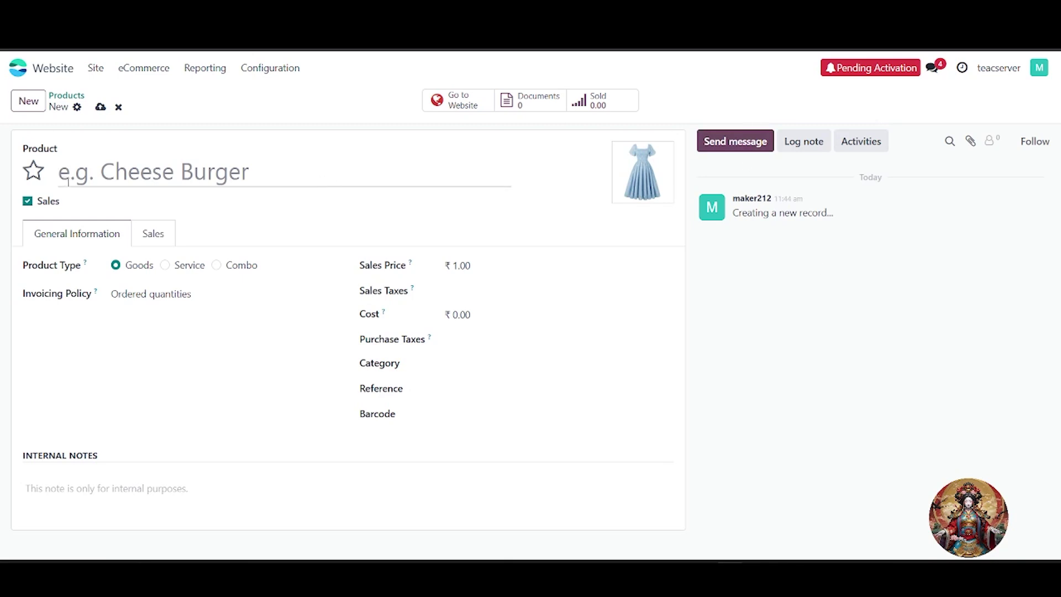
text(W)
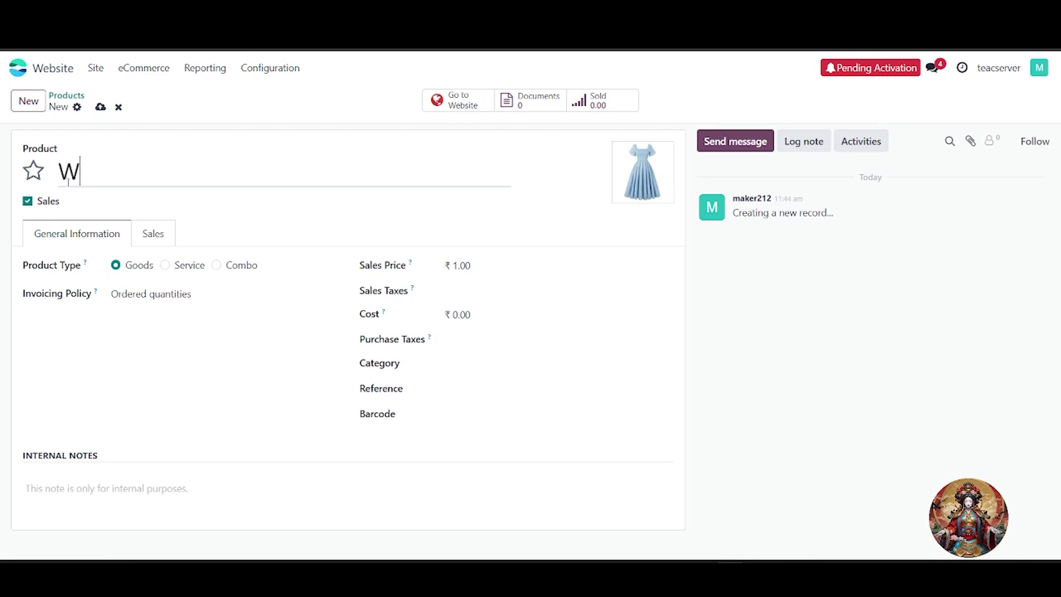
text(omen cloth)
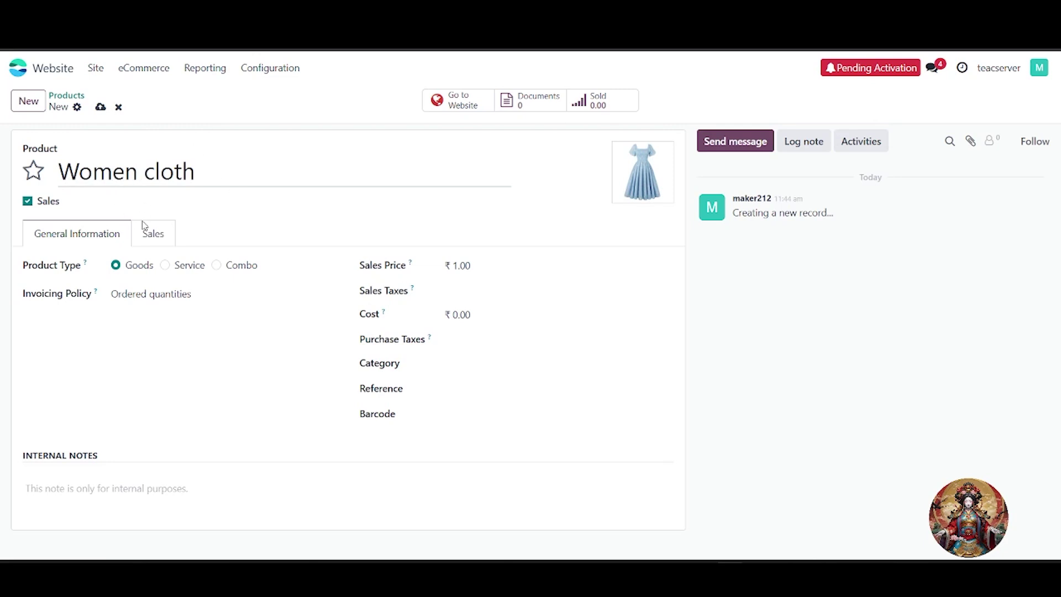
Glance at the product's sales settings, and set both its sales price and its cost to ₹1,000.
click(169, 235)
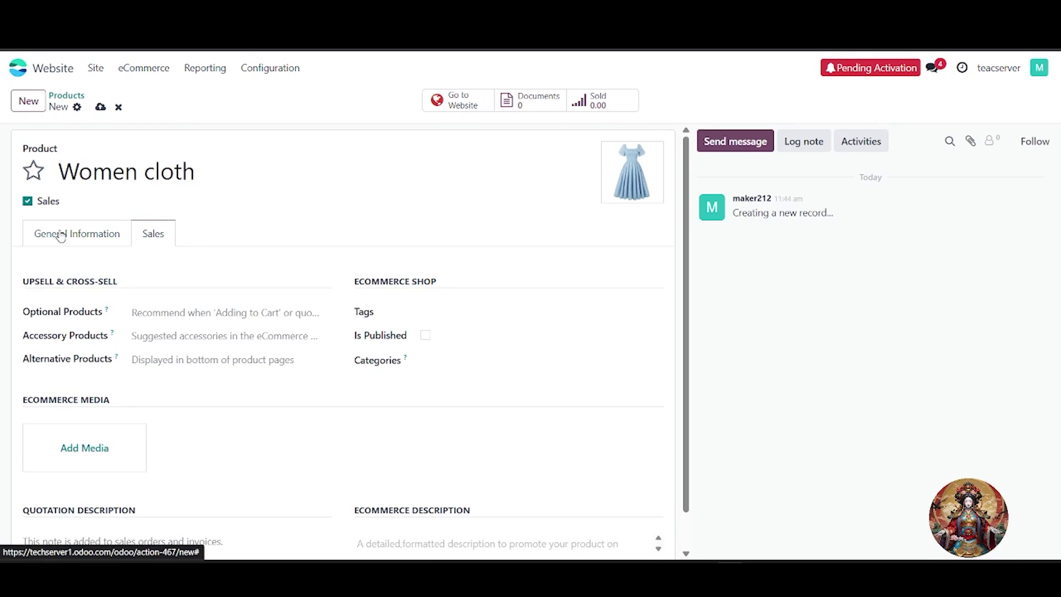
click(95, 235)
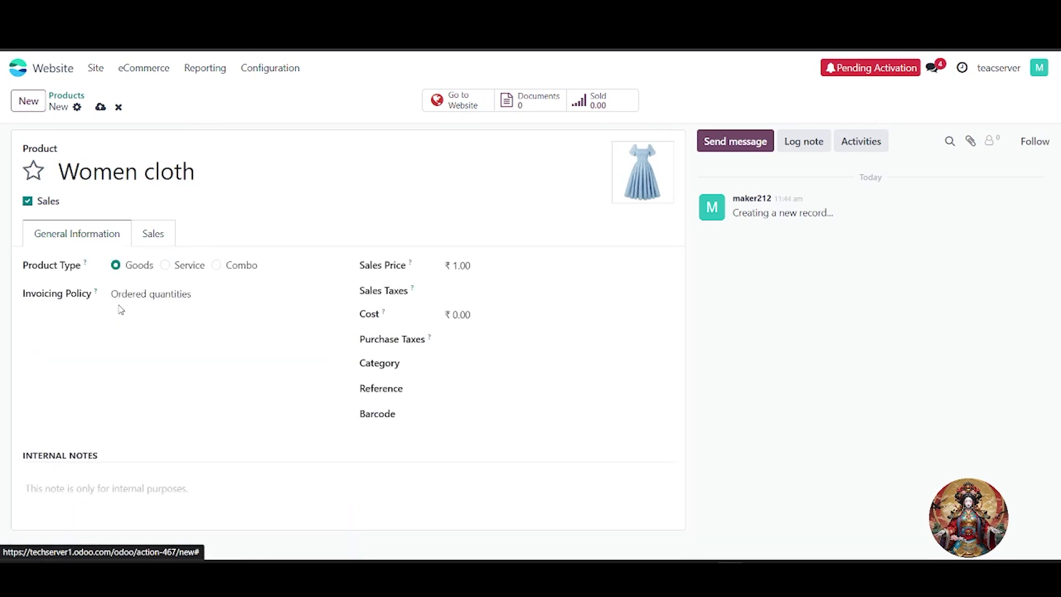
click(463, 265)
click(470, 267)
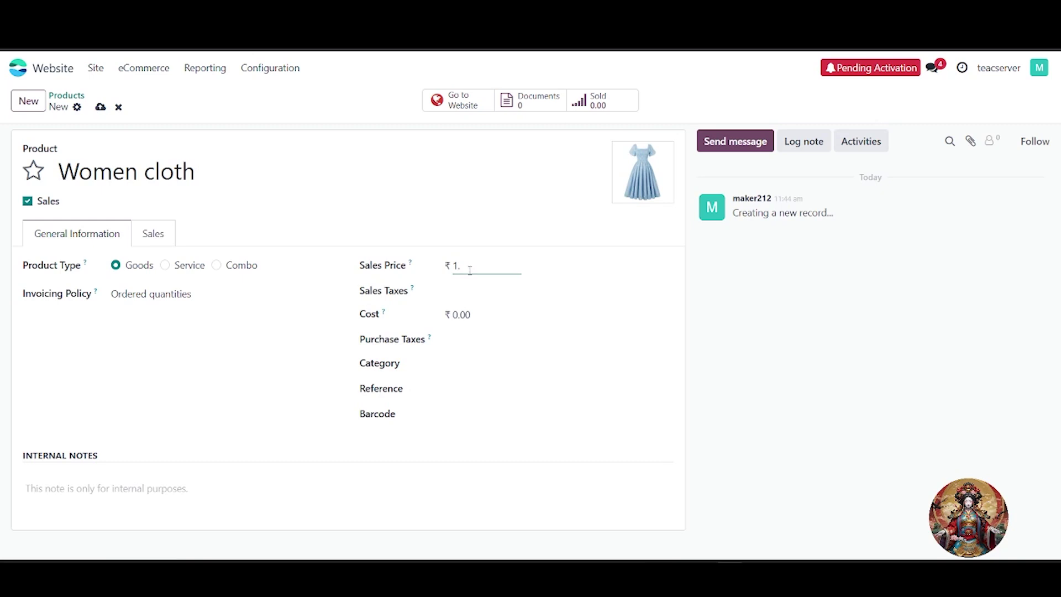
text(000)
click(586, 324)
click(459, 315)
key(BackSpace)
text(5000)
key(BackSpace)
Assign the Women cloth product to the Goods category.
click(470, 377)
click(546, 363)
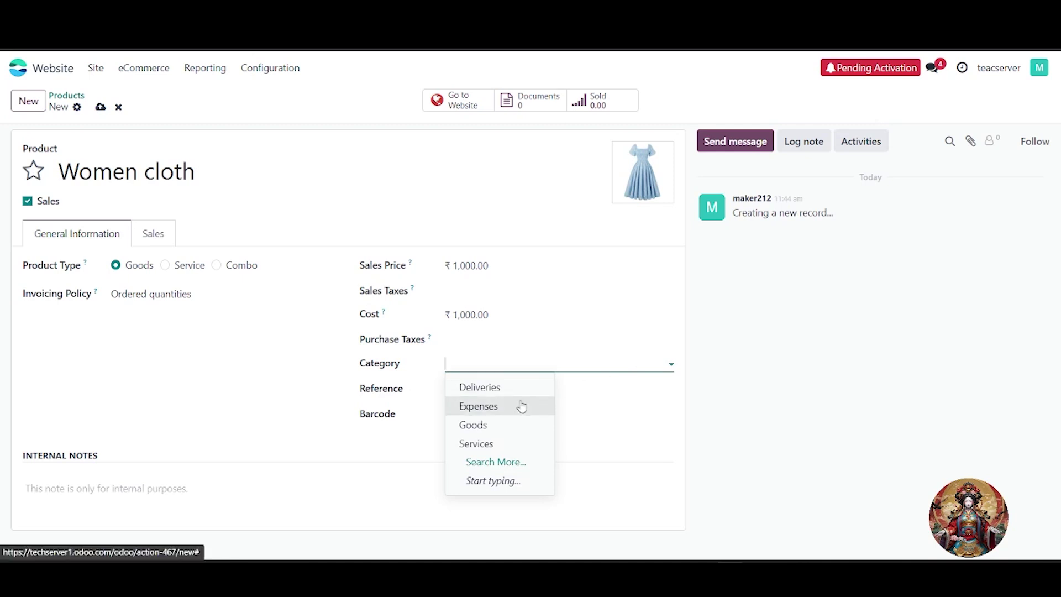
click(506, 426)
click(496, 404)
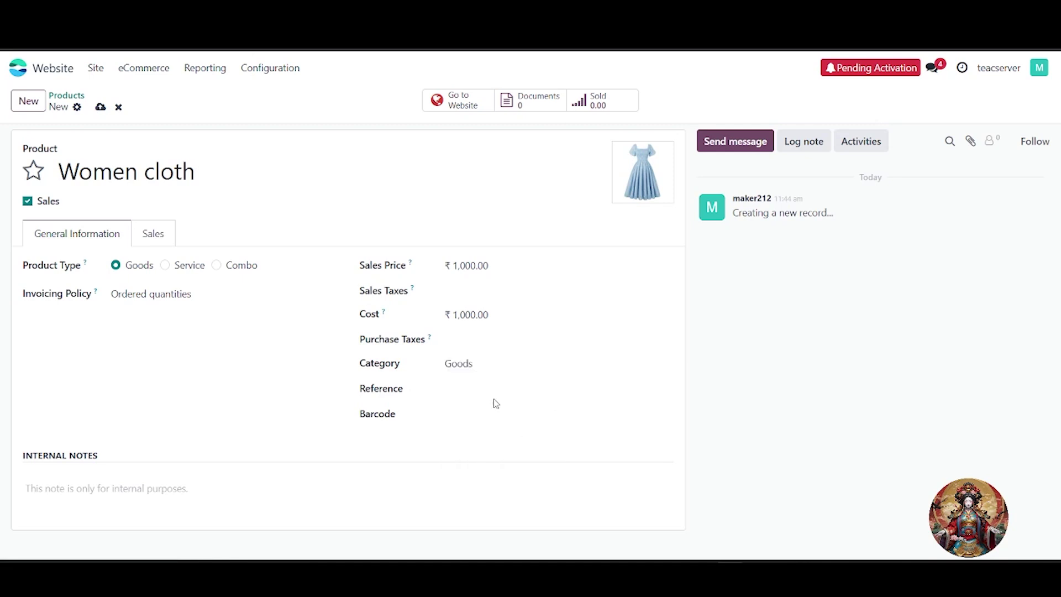
click(479, 412)
Examine the product's upsell and cross-sell, eCommerce shop and description settings, including the choices for optional products.
click(162, 238)
scroll(221, 334, down, 1)
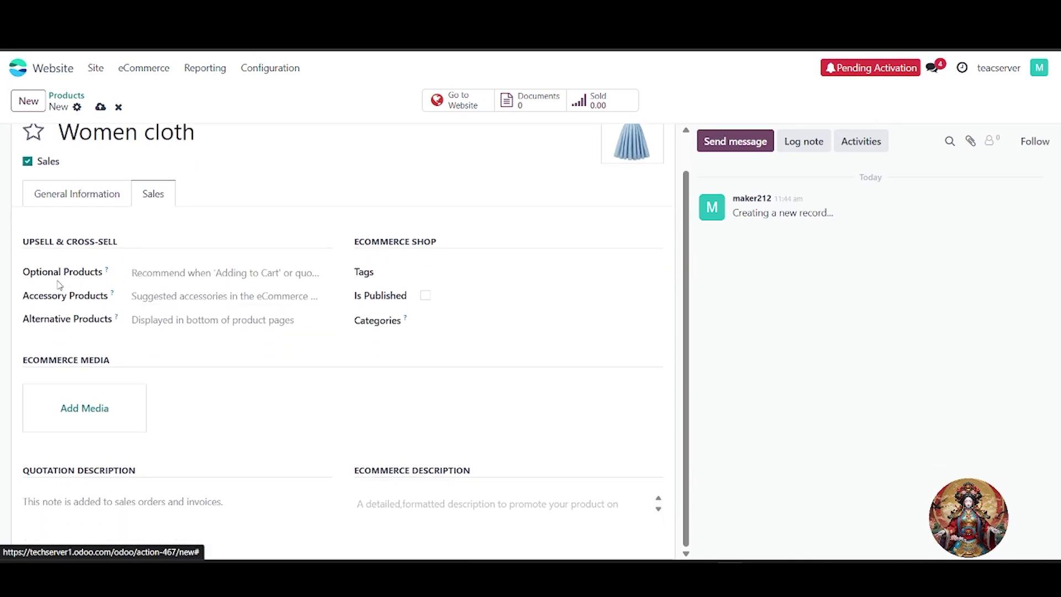
drag(66, 285, 109, 294)
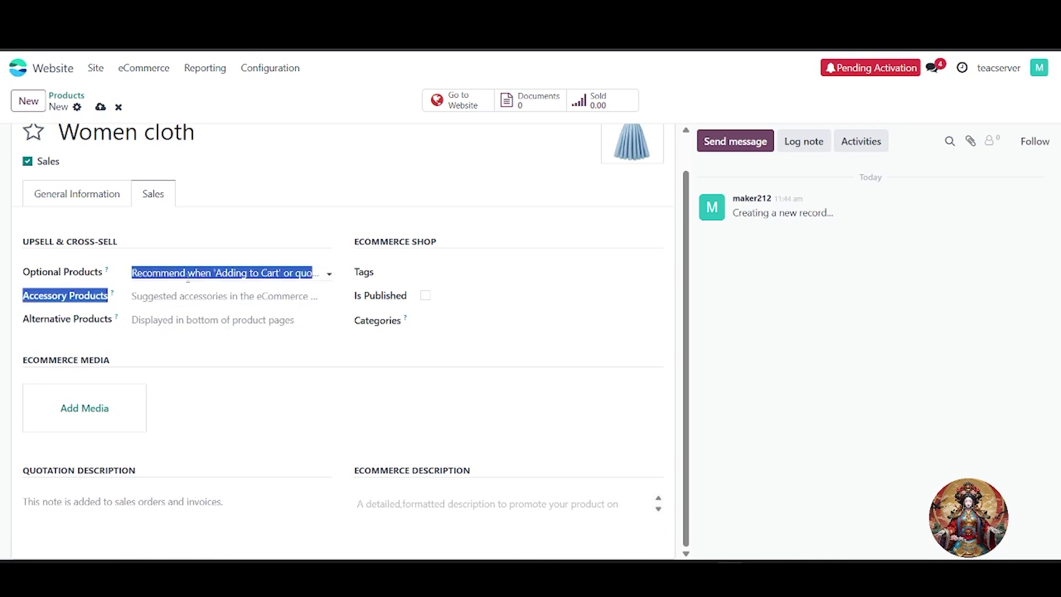
click(258, 273)
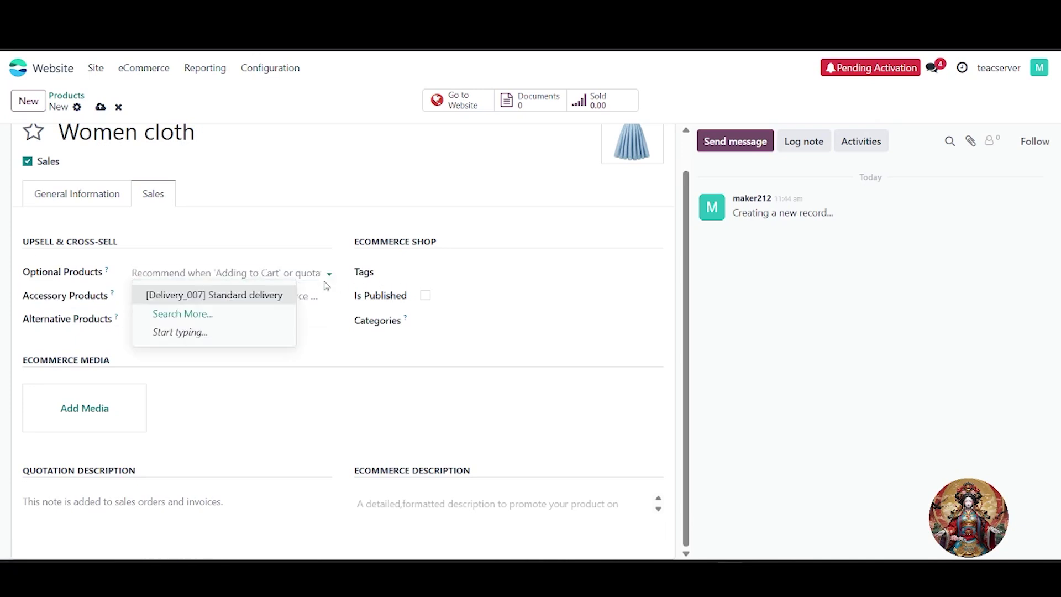
click(367, 278)
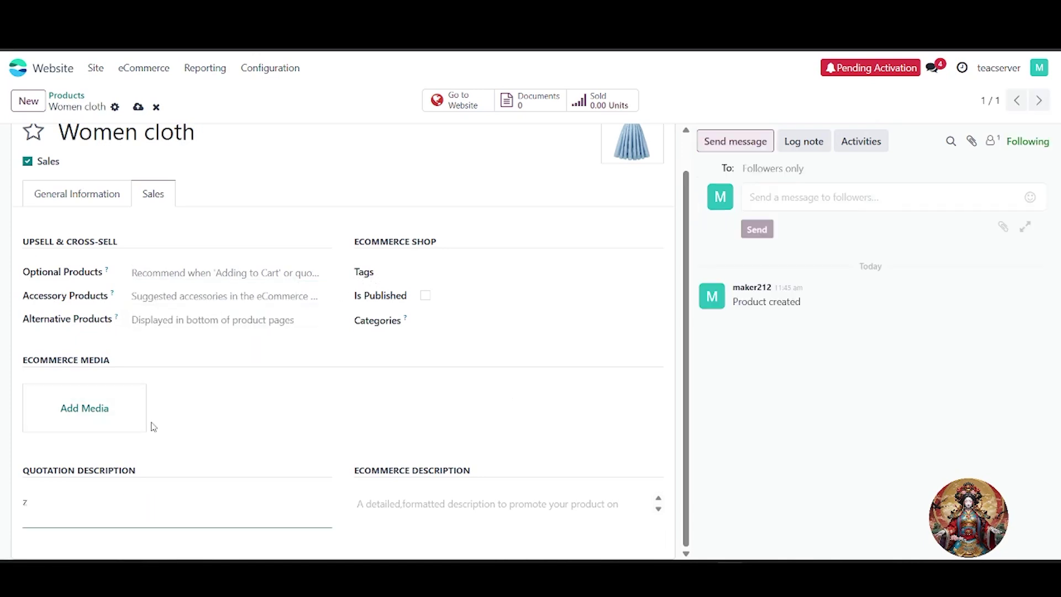
scroll(116, 423, up, 1)
scroll(117, 423, down, 1)
Check the image and video options for adding eCommerce media to the product, and close them without adding anything.
click(83, 430)
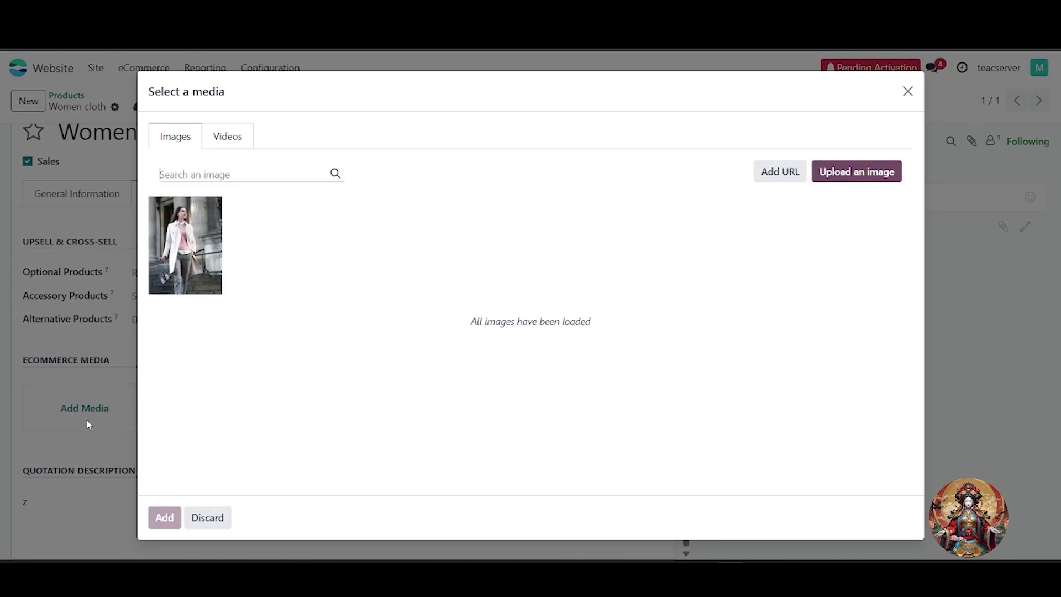
click(231, 140)
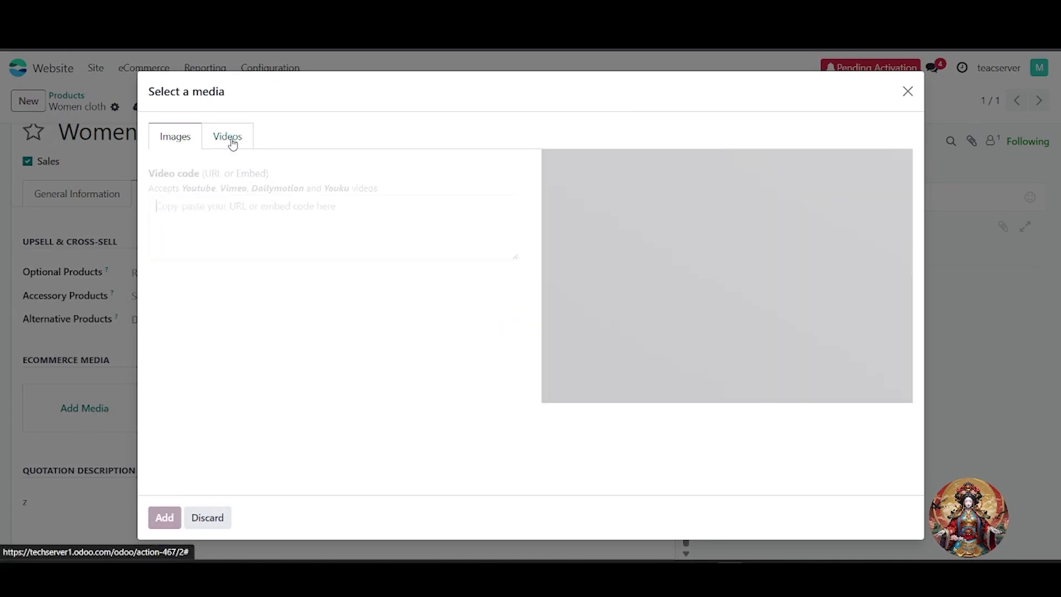
click(188, 137)
click(909, 92)
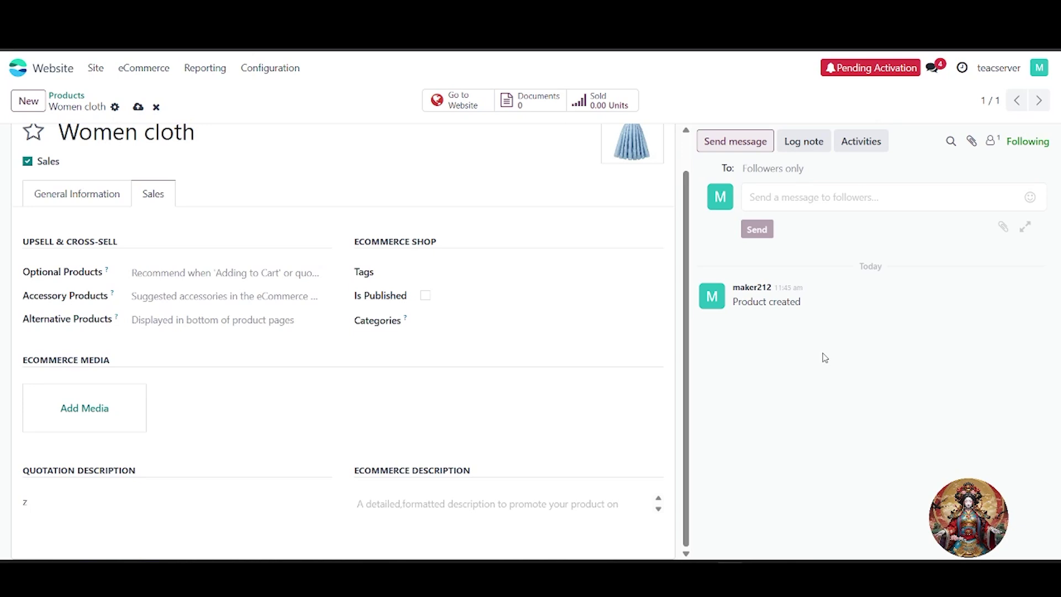
View the website's Shop page, inspect the Women cloth product page, and return to all products.
click(43, 72)
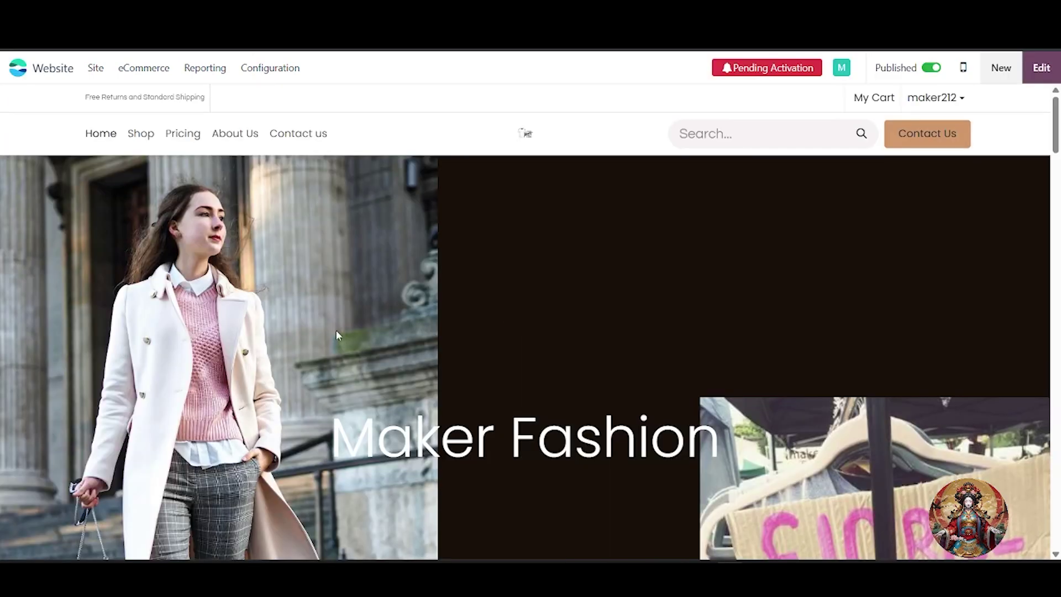
click(141, 136)
scroll(320, 277, down, 3)
scroll(320, 277, up, 3)
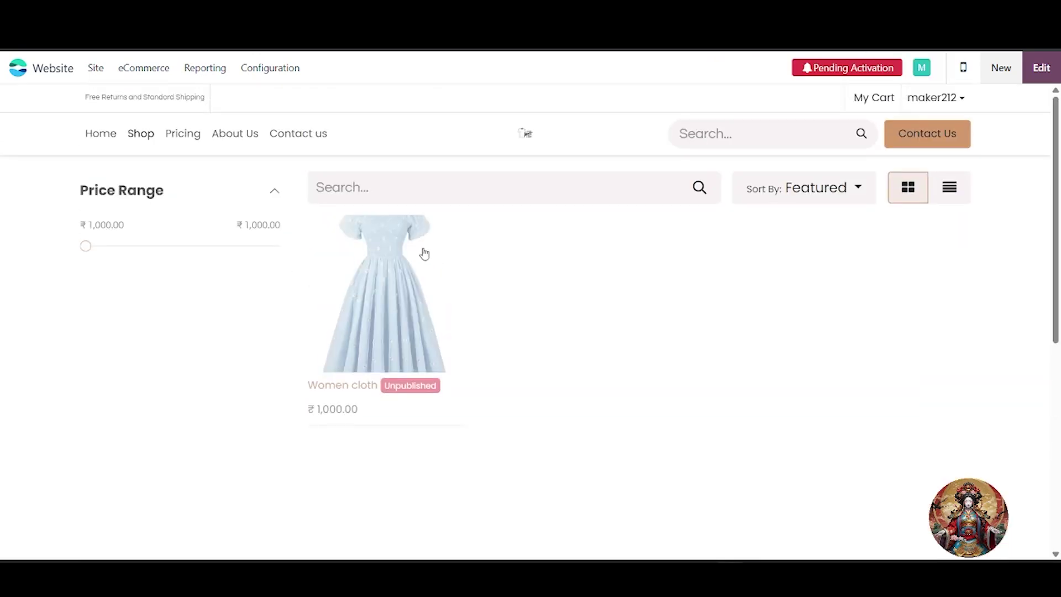
click(390, 359)
scroll(702, 395, down, 3)
scroll(663, 395, up, 3)
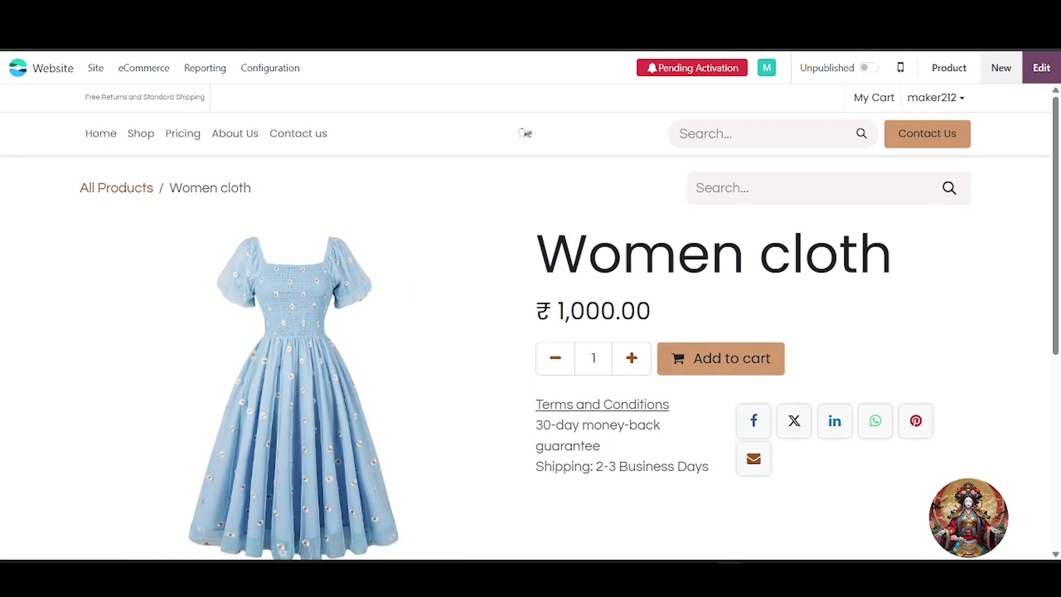
click(113, 188)
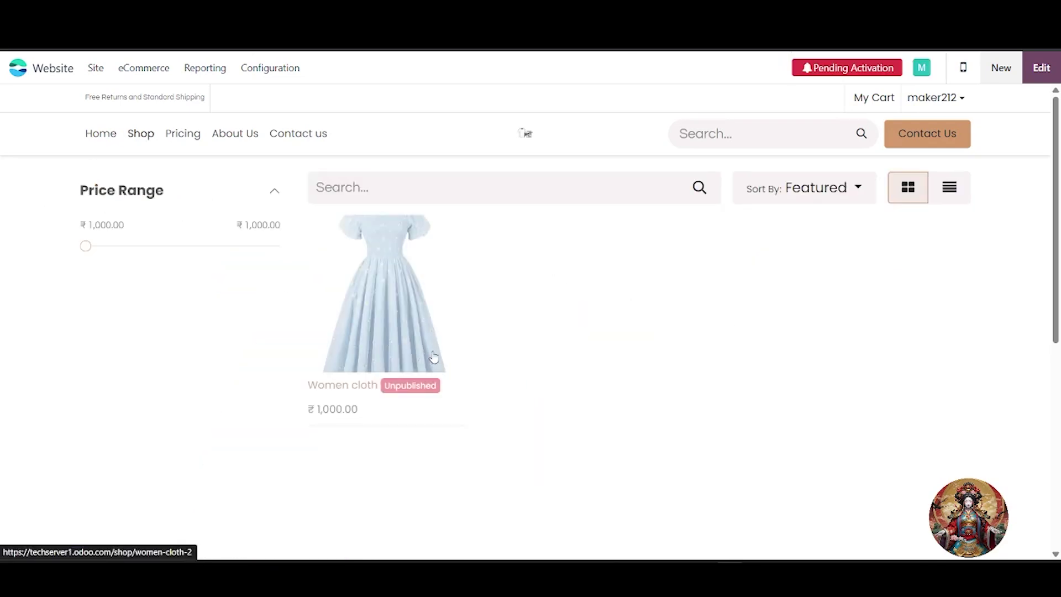
Look over the Site and eCommerce management options and open the eCommerce product list.
click(148, 70)
click(207, 71)
mouse_move(94, 71)
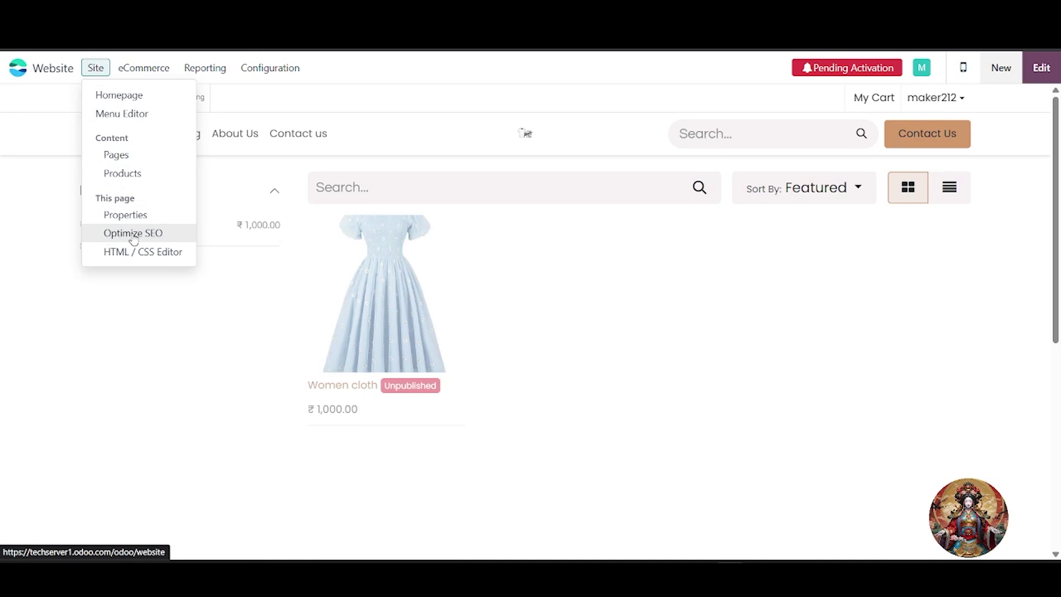
click(142, 69)
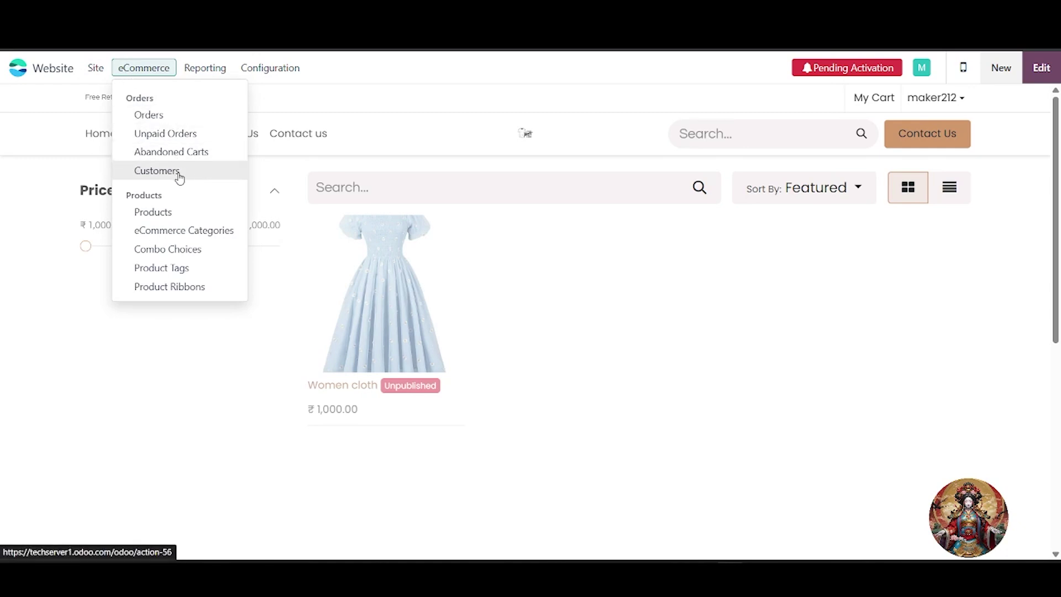
click(150, 213)
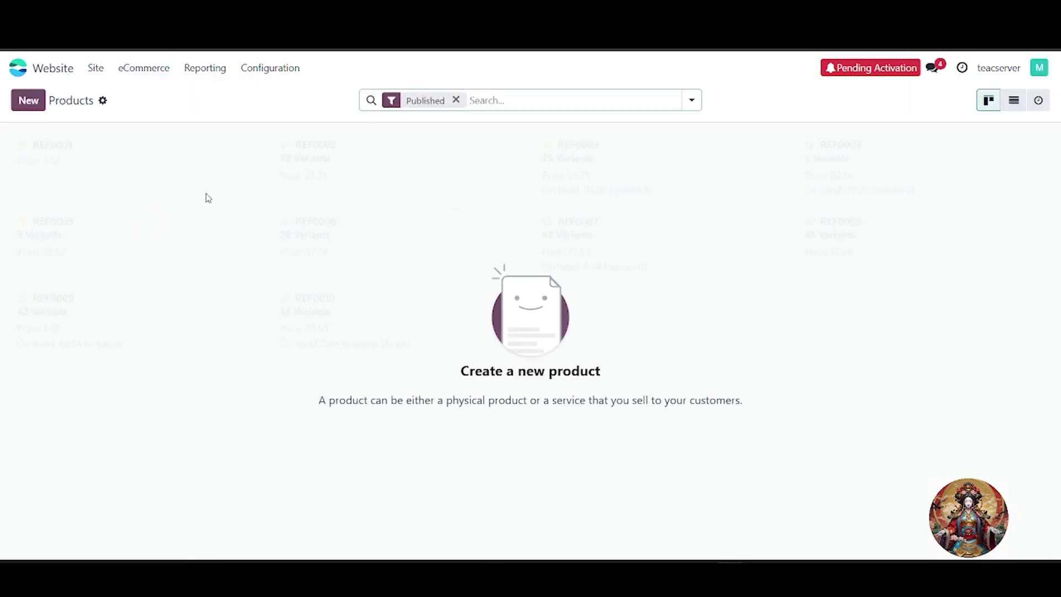
View the eCommerce categories list and the combo choices list.
click(143, 69)
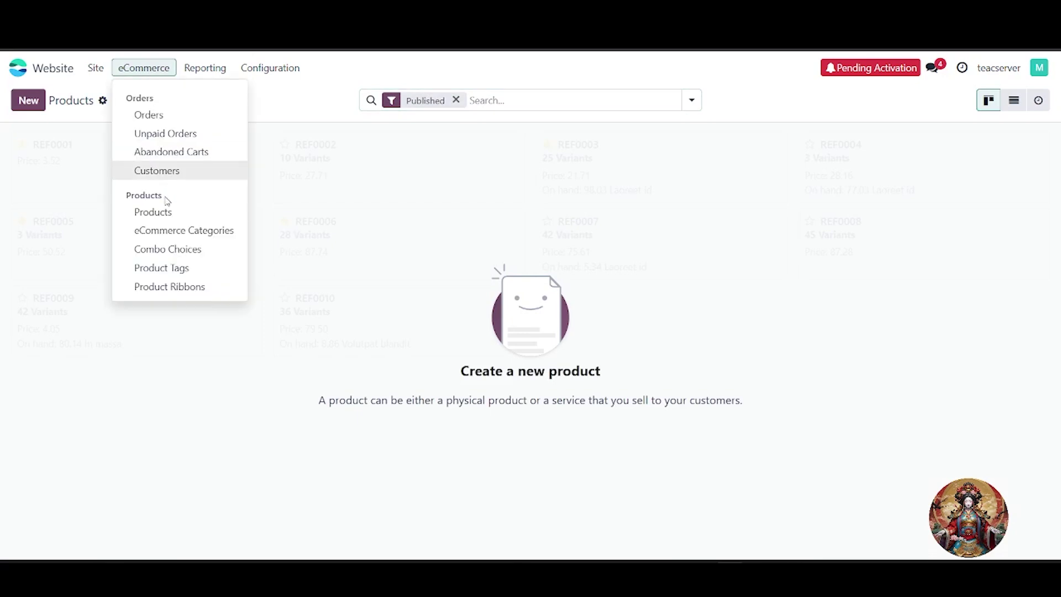
click(169, 236)
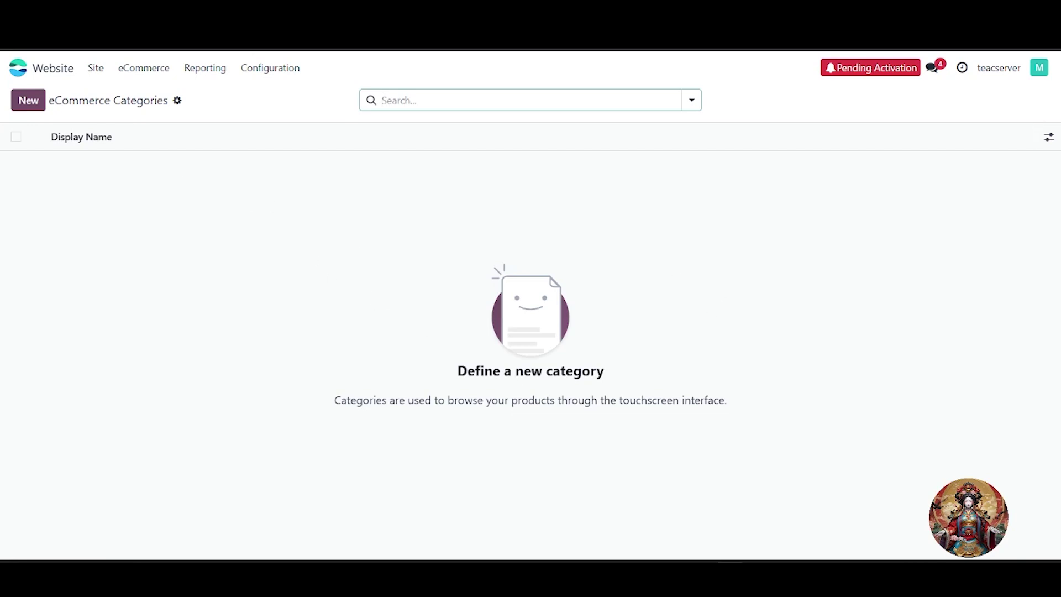
click(144, 69)
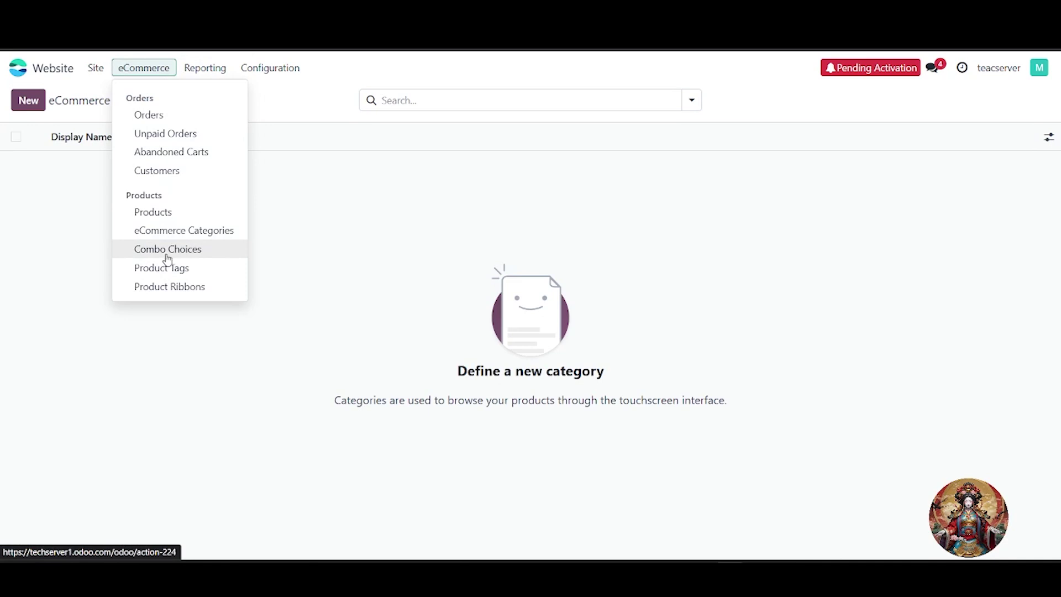
click(210, 253)
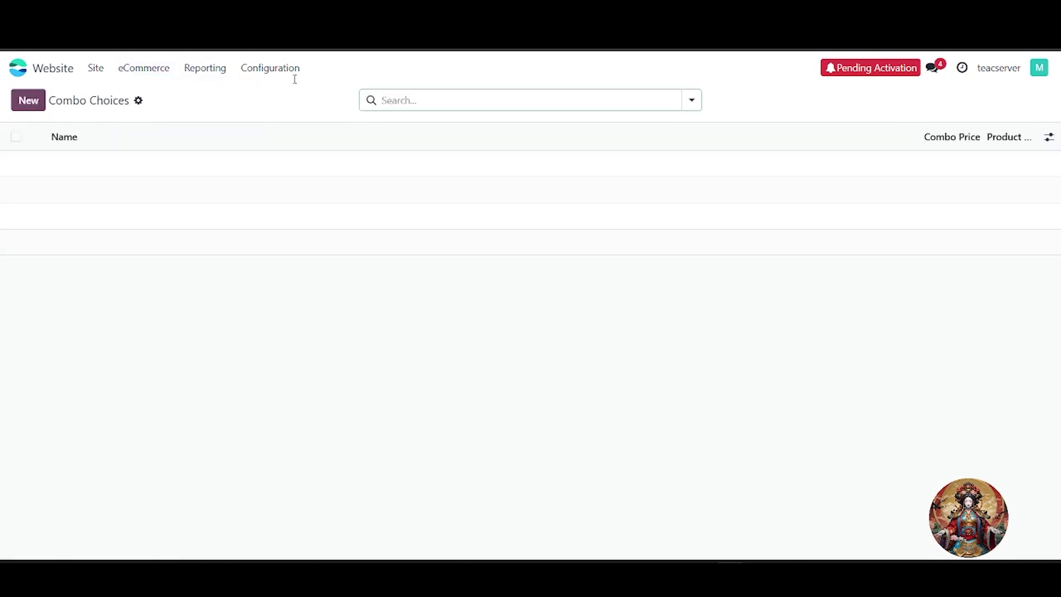
Look over the available website reports and open the eCommerce dashboard.
click(205, 71)
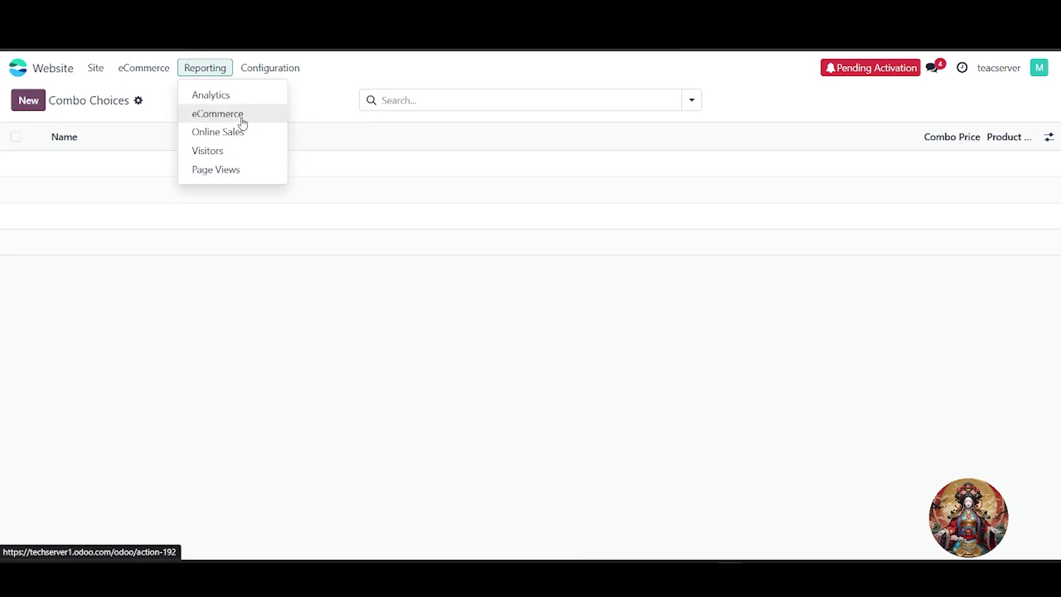
mouse_move(252, 68)
mouse_move(213, 71)
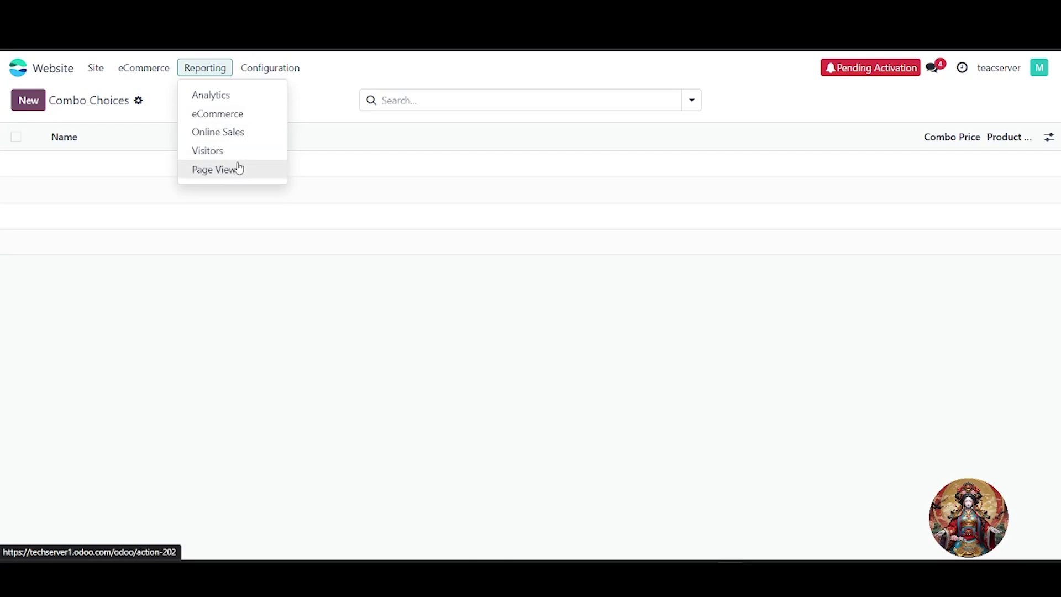
click(248, 115)
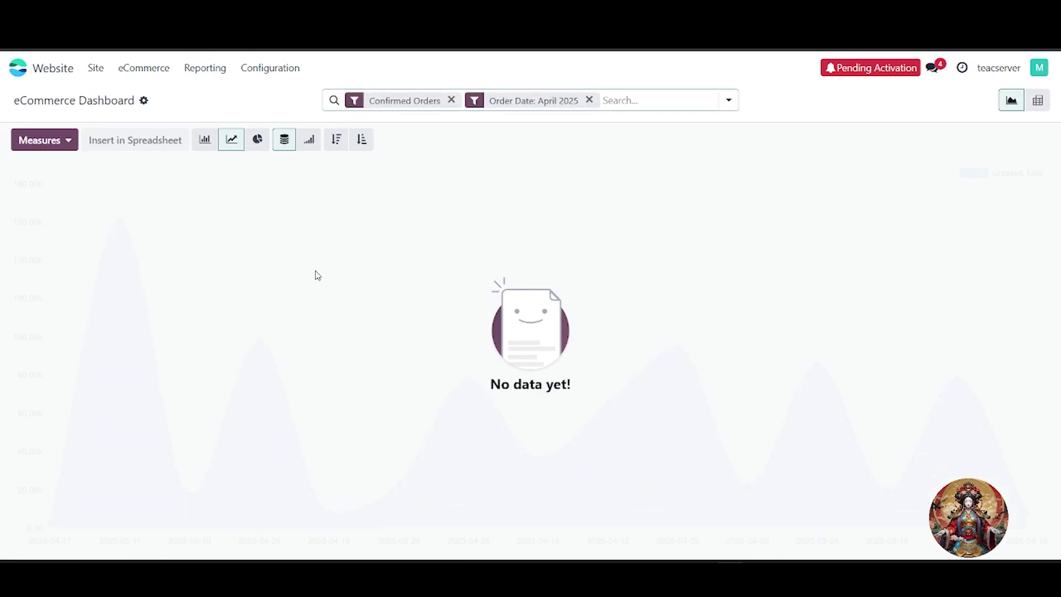
Open the website settings and examine the website info, shop payment and checkout sections.
click(272, 70)
mouse_move(280, 73)
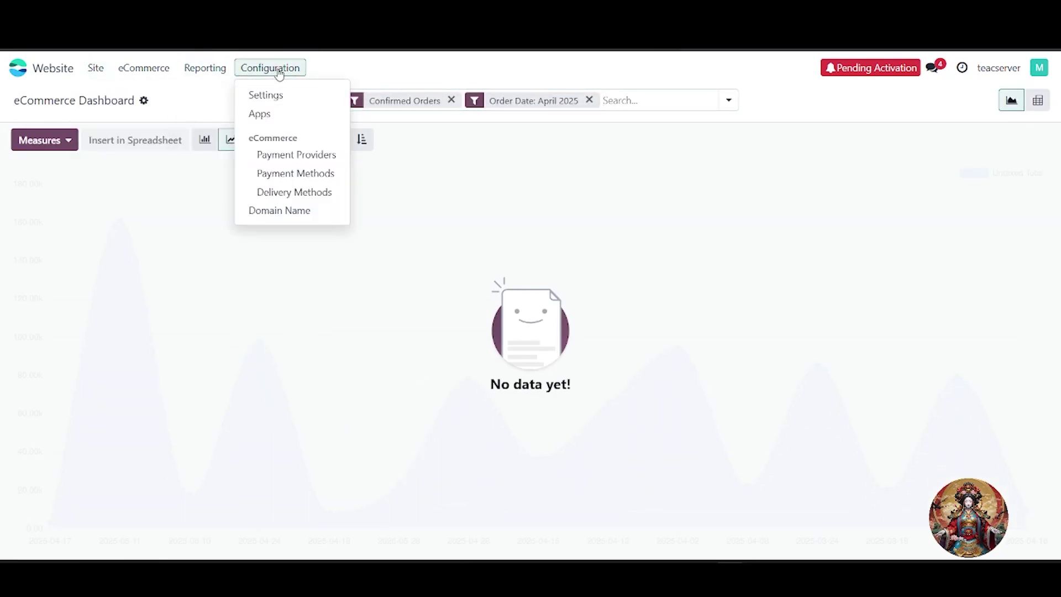
click(267, 103)
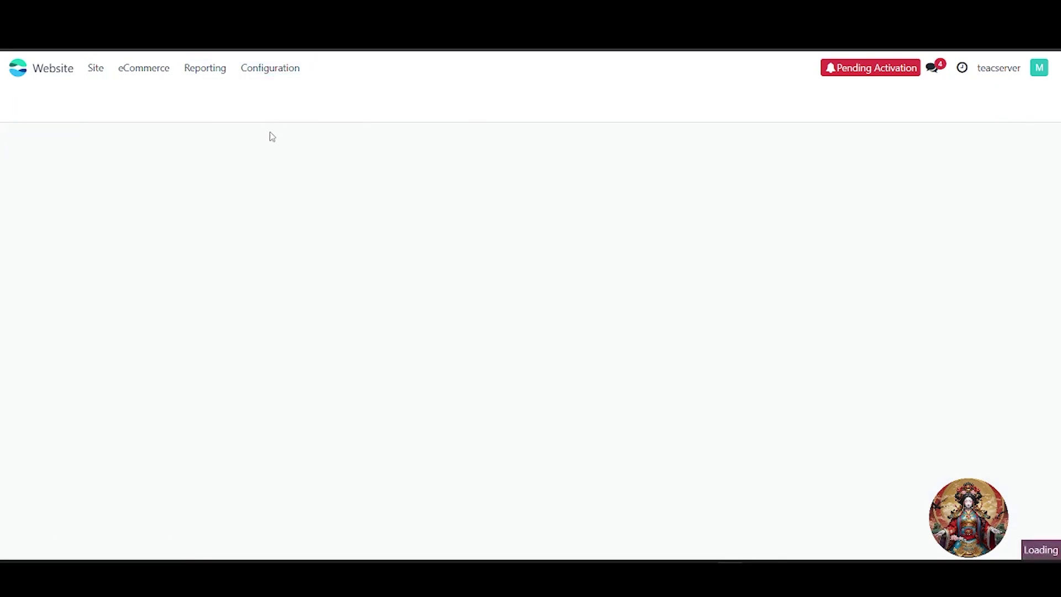
scroll(314, 284, down, 5)
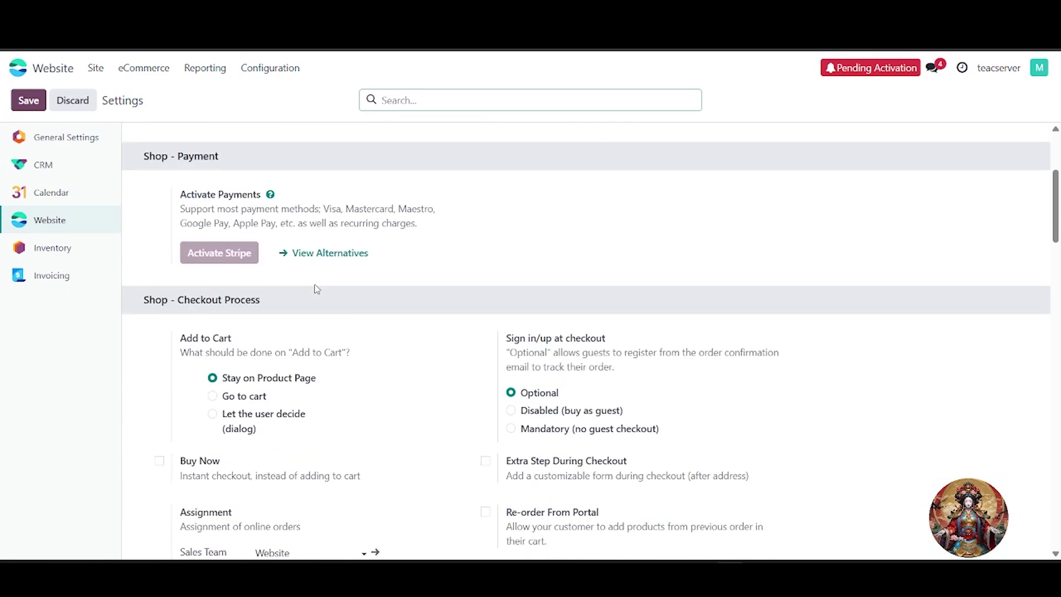
scroll(323, 265, up, 5)
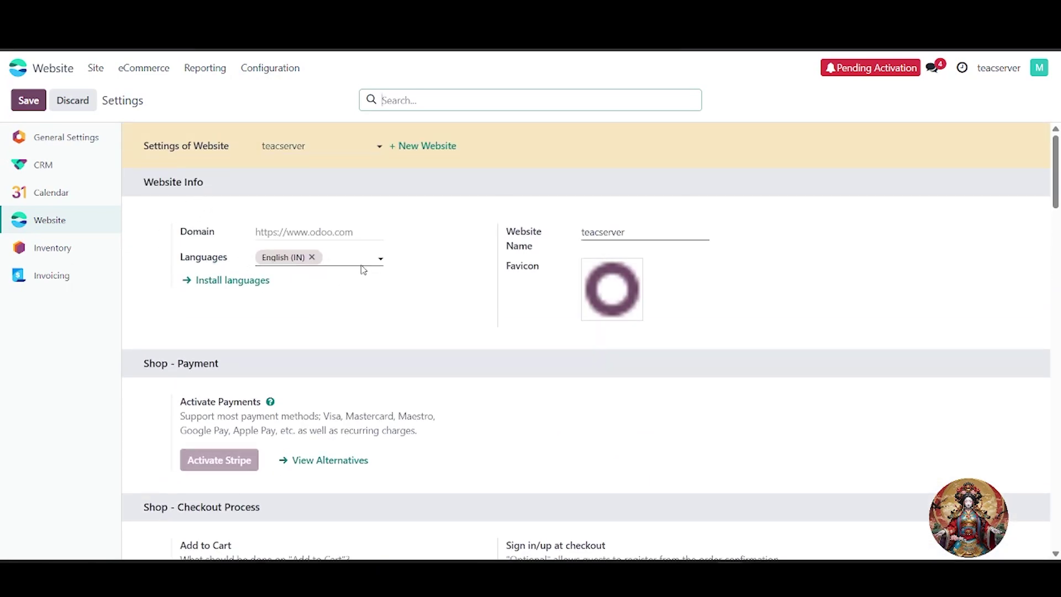
scroll(363, 269, down, 4)
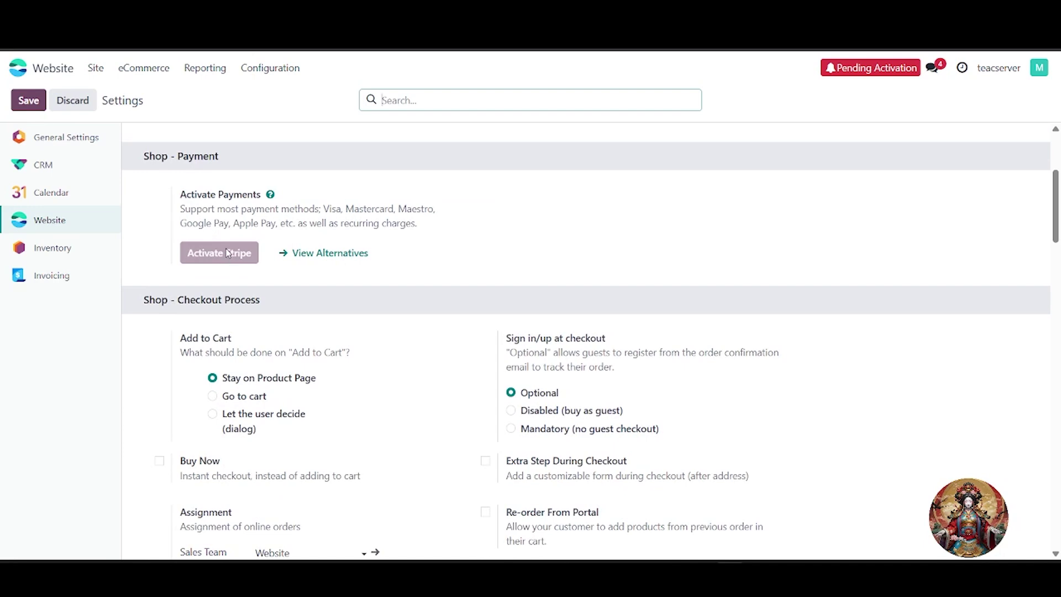
scroll(260, 260, down, 3)
scroll(285, 254, up, 2)
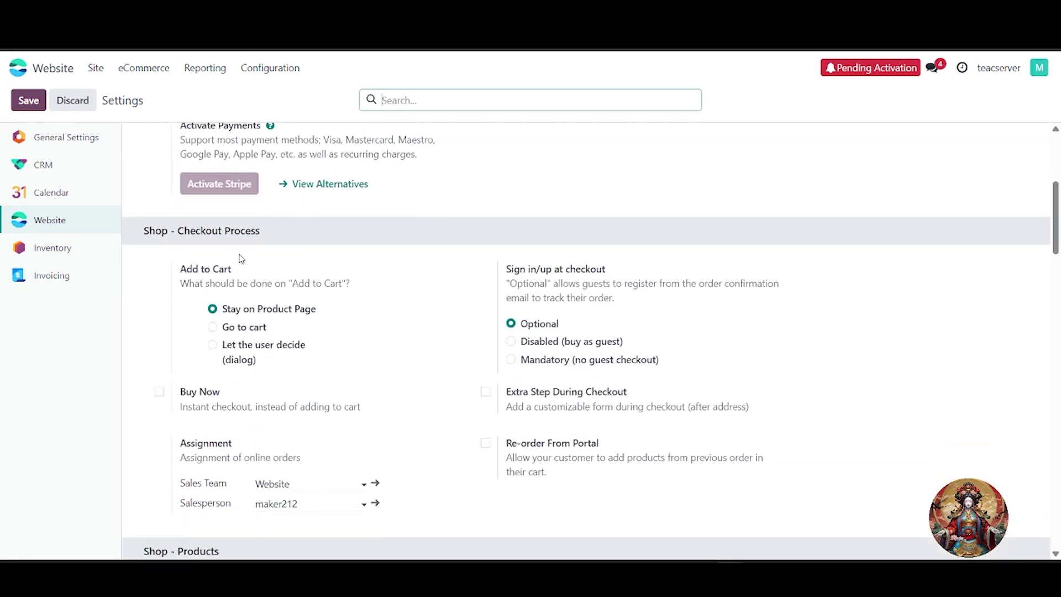
Review the checkout process, shop product, delivery, privacy and SEO options in the website settings.
drag(165, 237, 286, 237)
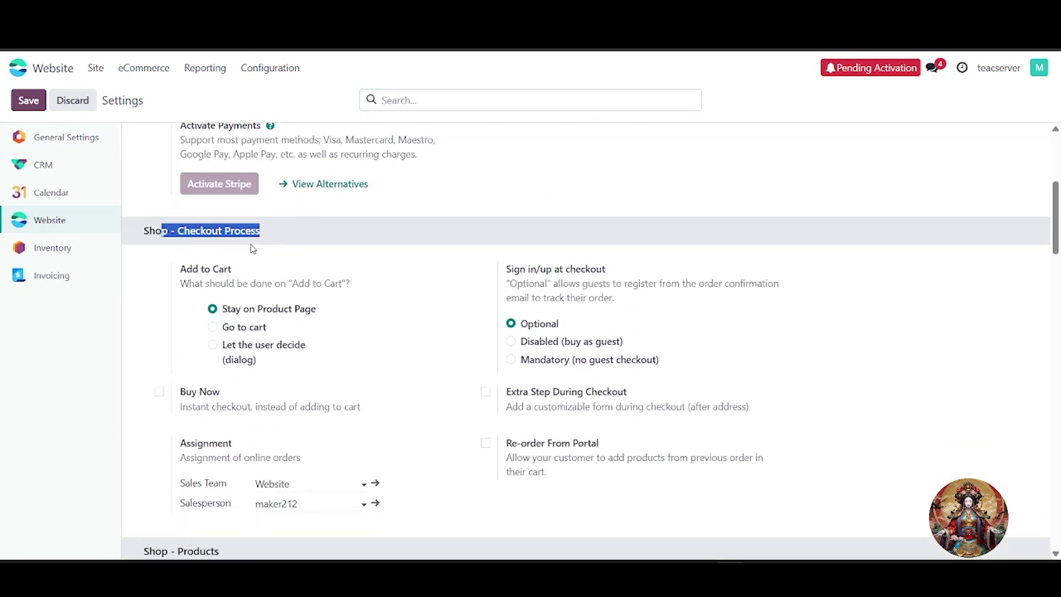
scroll(232, 259, down, 3)
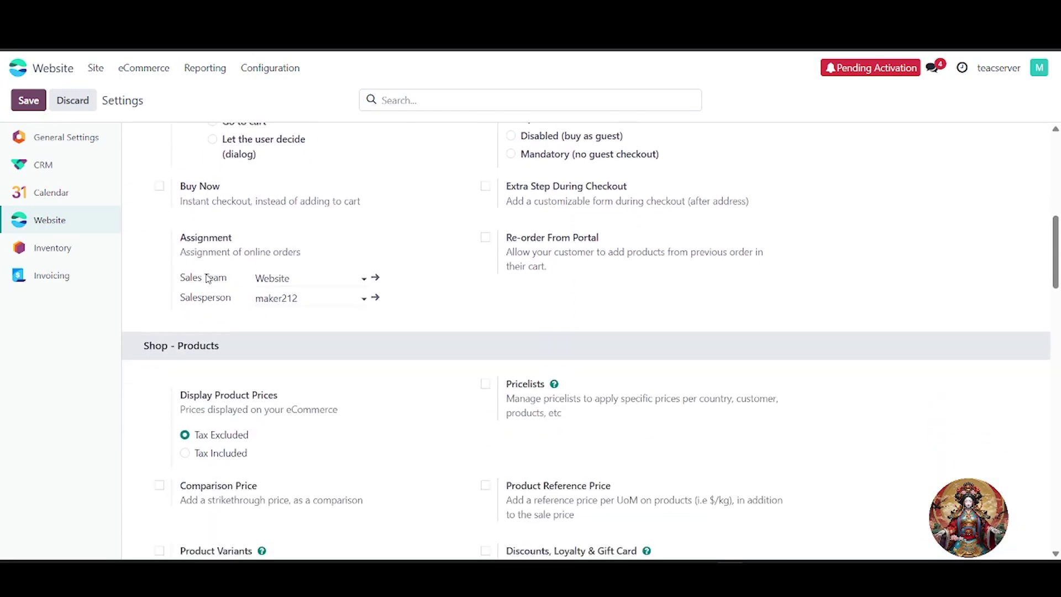
scroll(560, 278, up, 3)
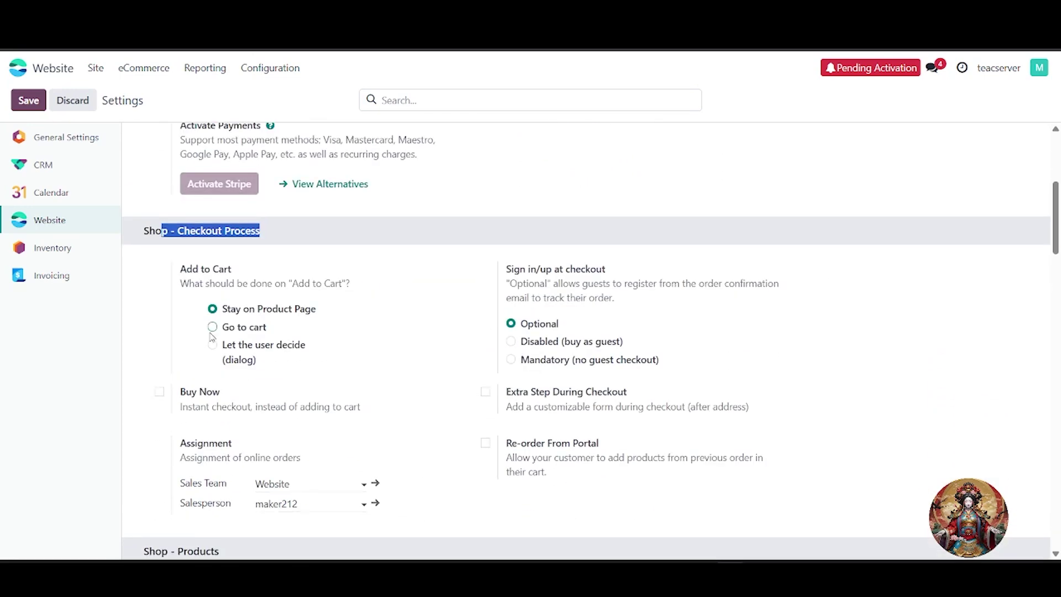
scroll(320, 301, down, 1)
scroll(337, 286, down, 6)
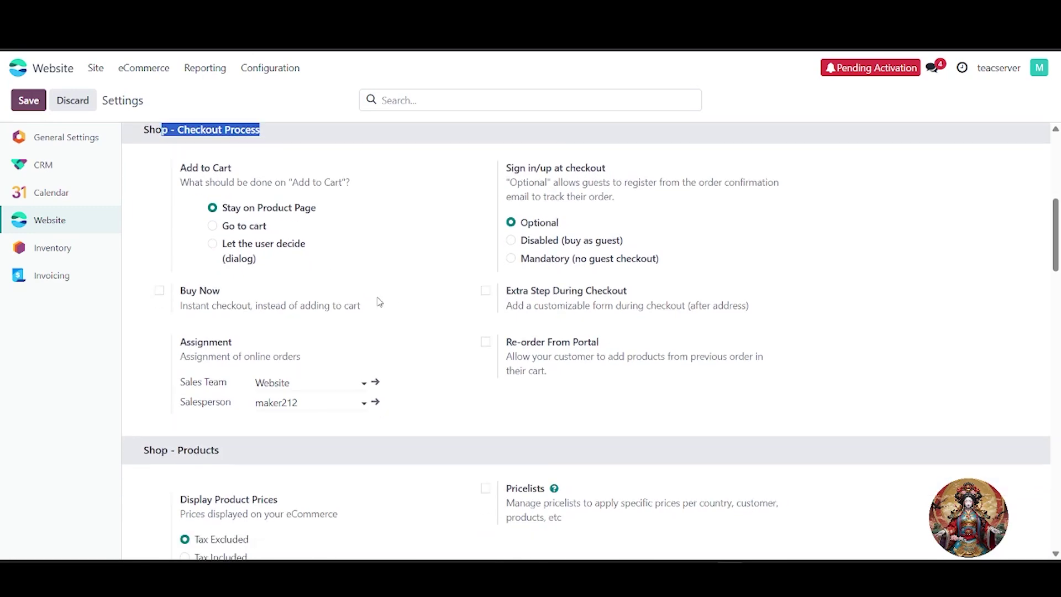
scroll(221, 260, down, 9)
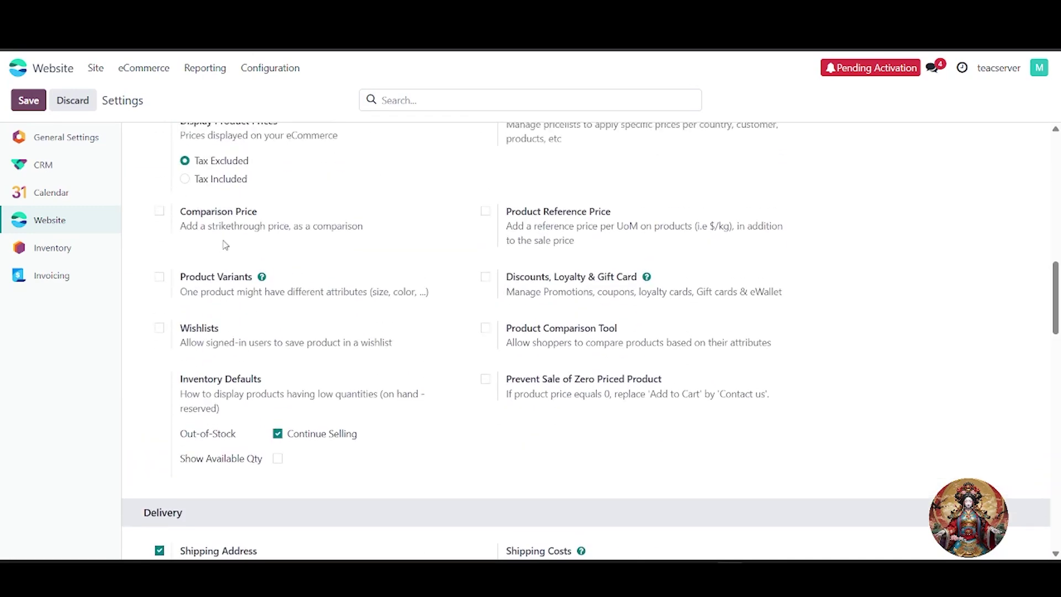
scroll(242, 265, down, 6)
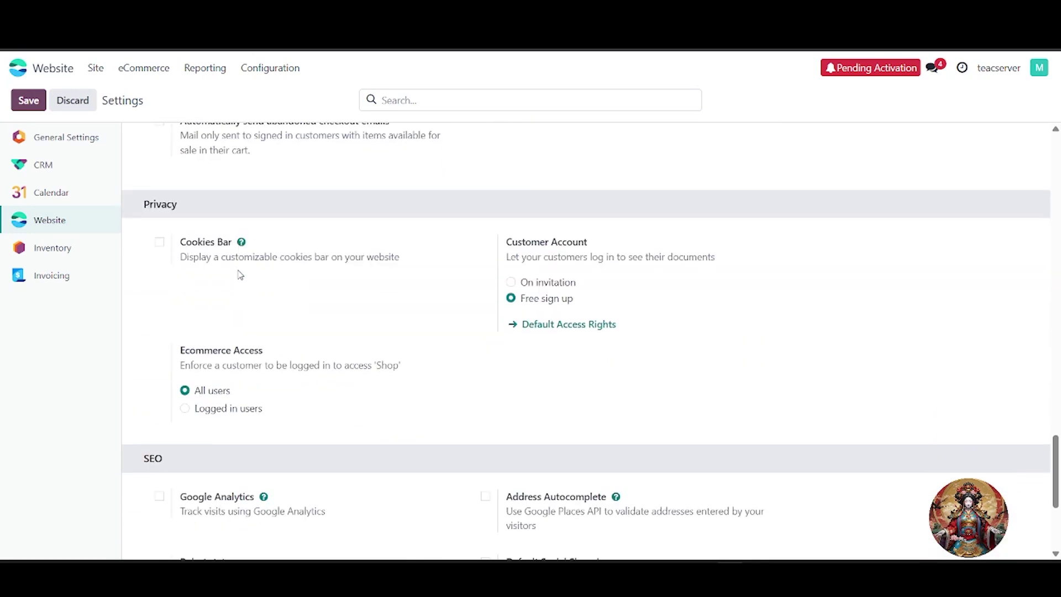
Open the website's payment providers and install Razorpay.
scroll(238, 273, up, 20)
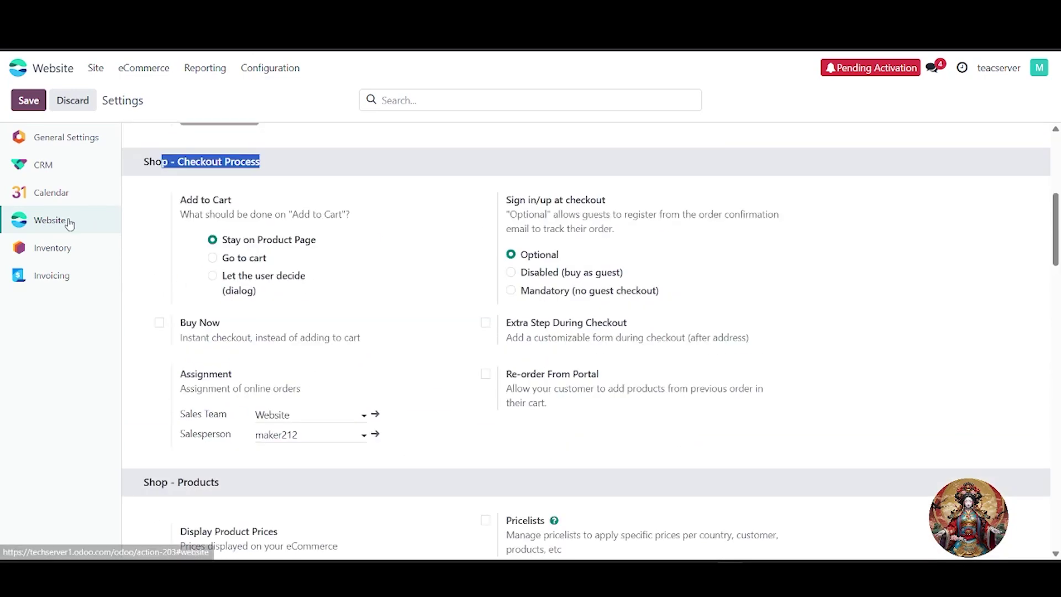
click(35, 104)
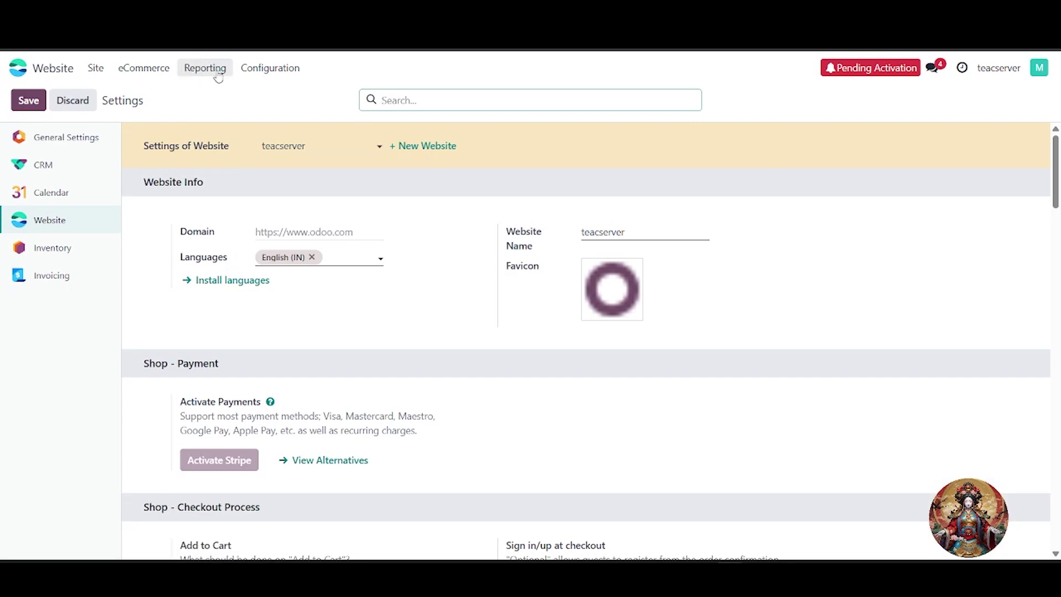
click(269, 68)
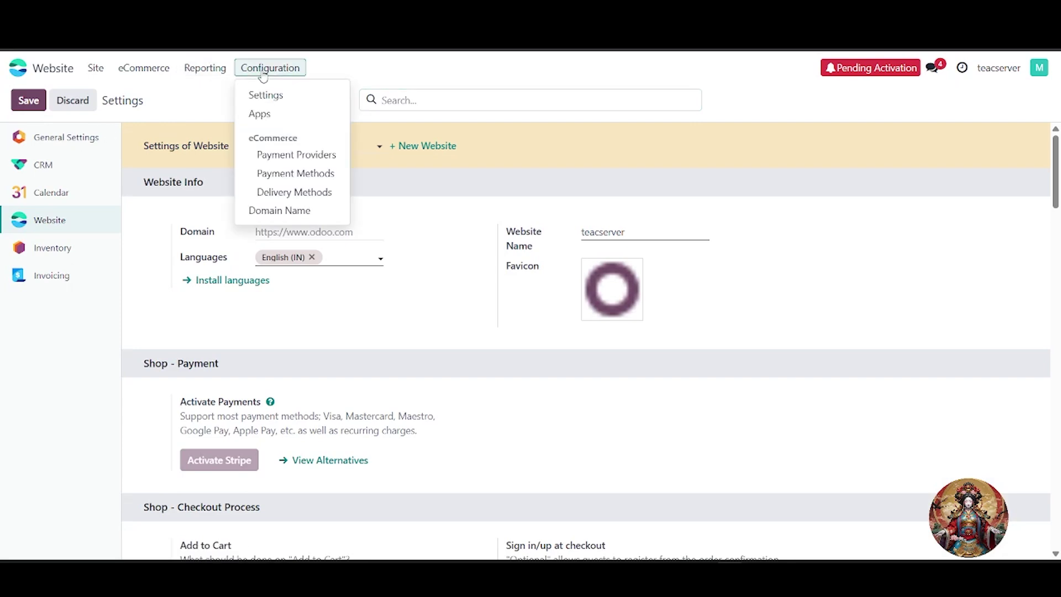
click(283, 161)
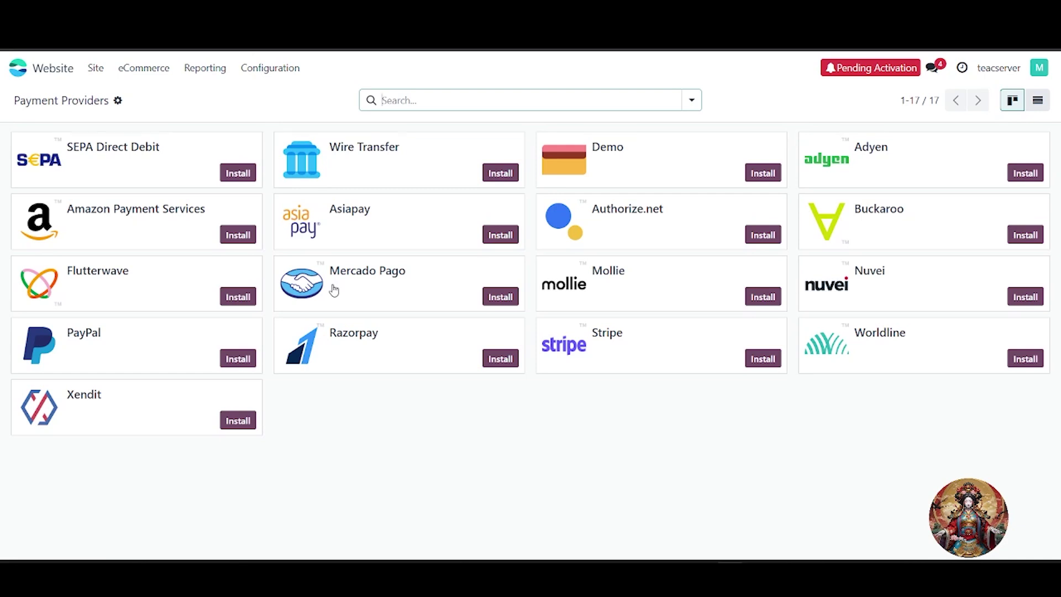
click(500, 359)
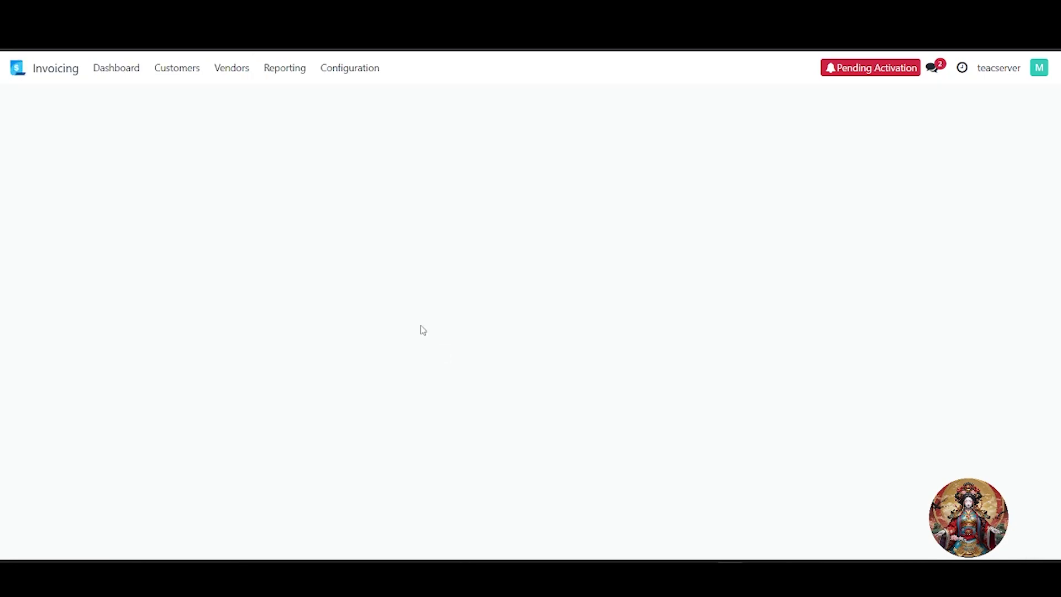
Look over the payment providers list in Invoicing and the options available for vendors.
click(360, 69)
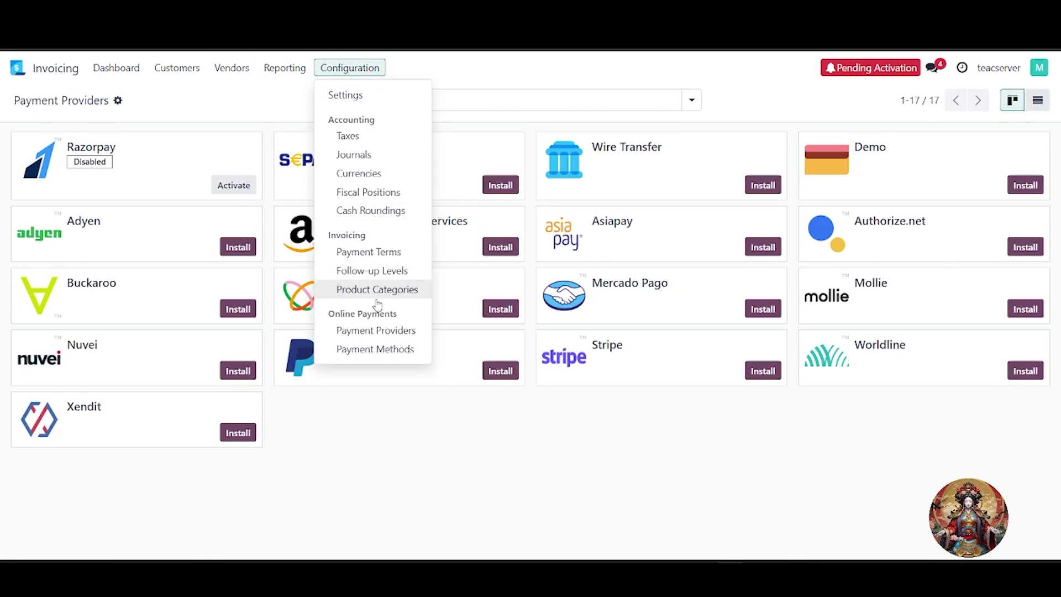
click(382, 334)
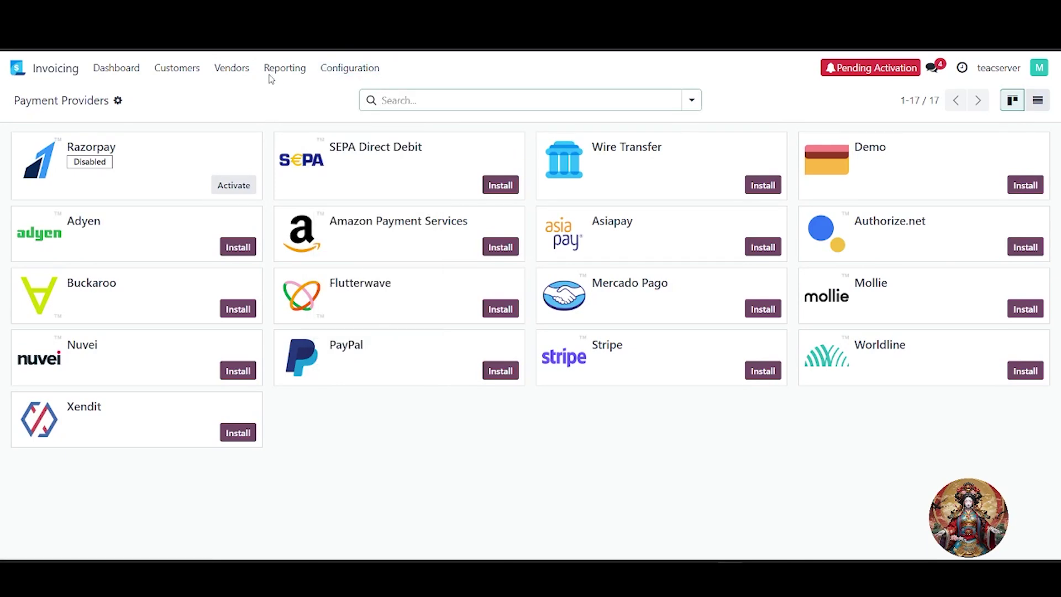
click(232, 68)
click(233, 69)
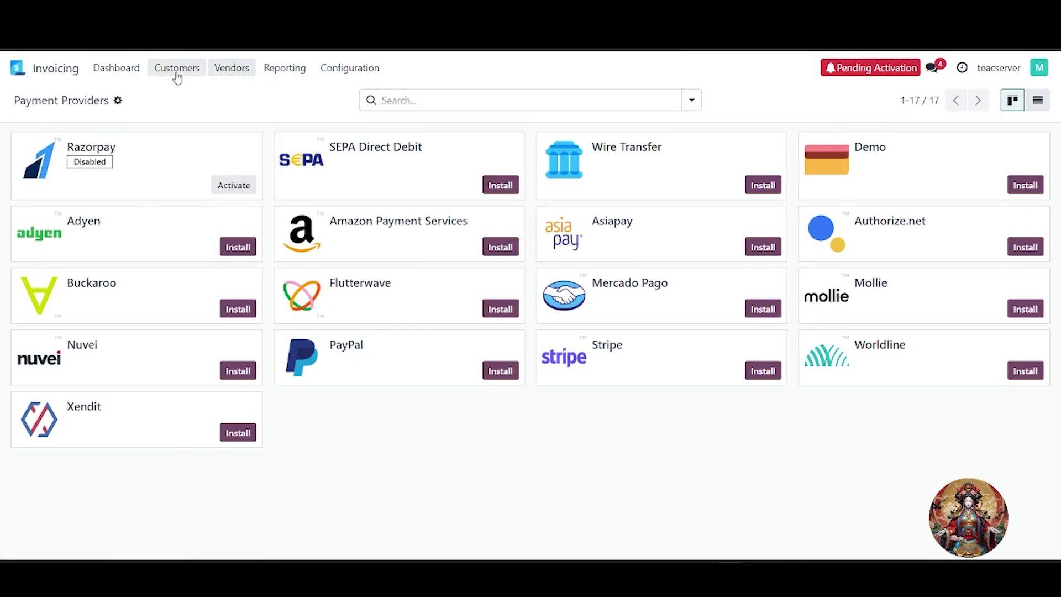
click(231, 71)
click(257, 97)
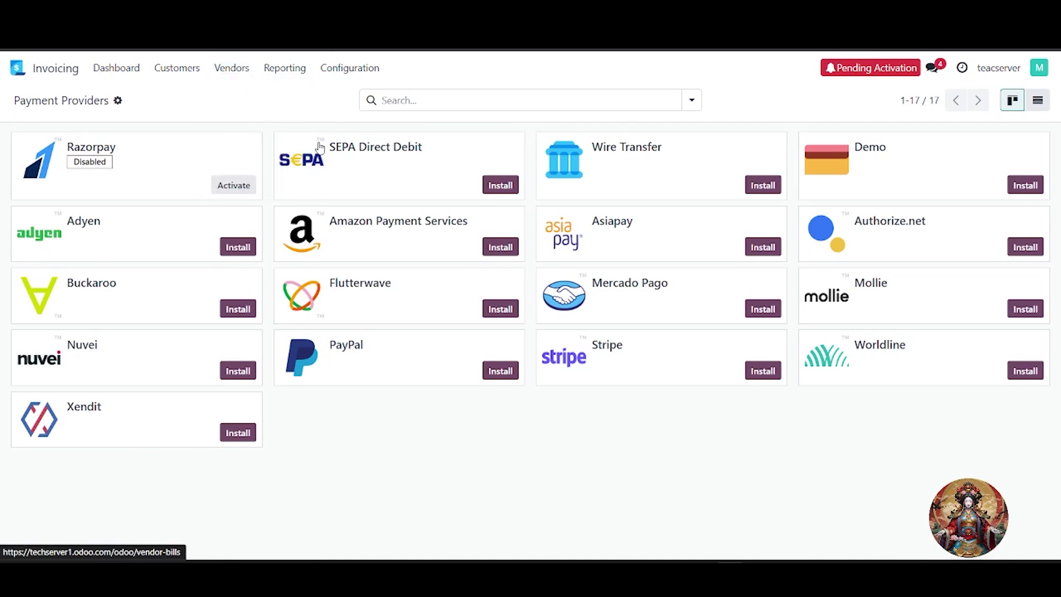
click(348, 74)
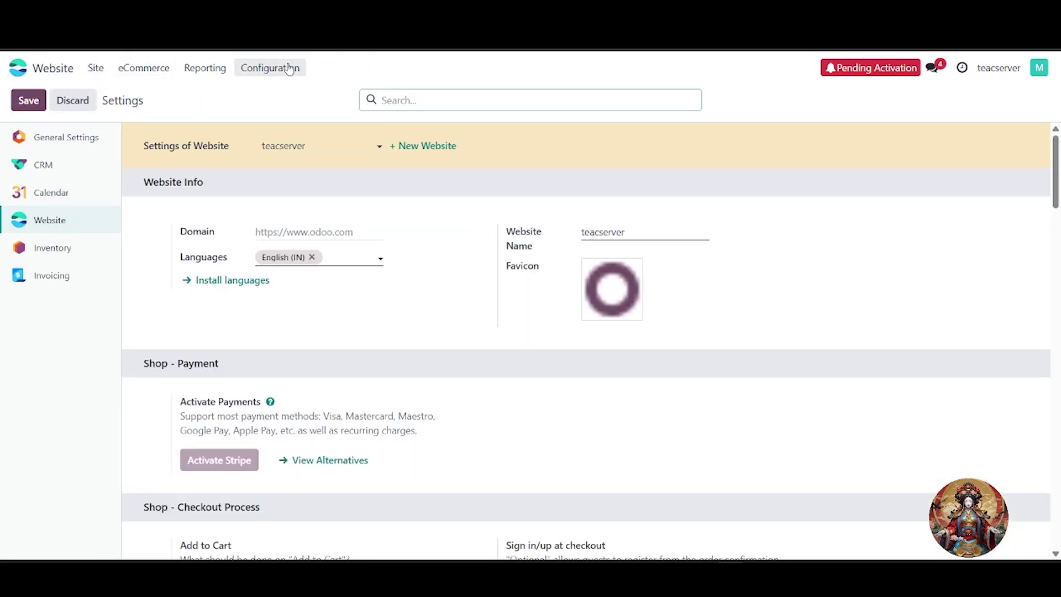
View the Website app's payment providers, followed by its payment methods list.
click(270, 68)
click(287, 153)
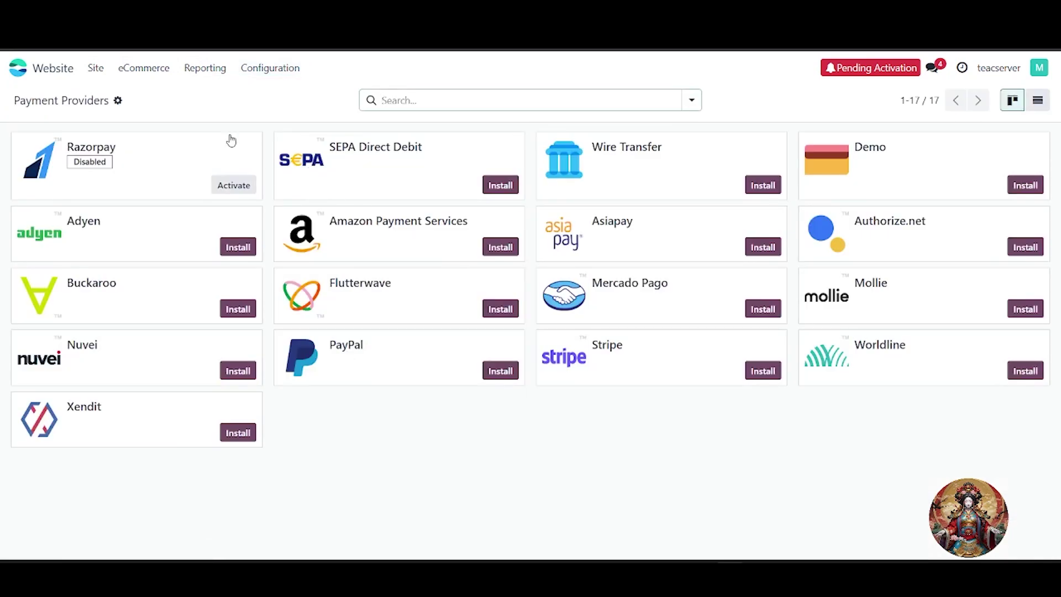
click(270, 69)
click(294, 172)
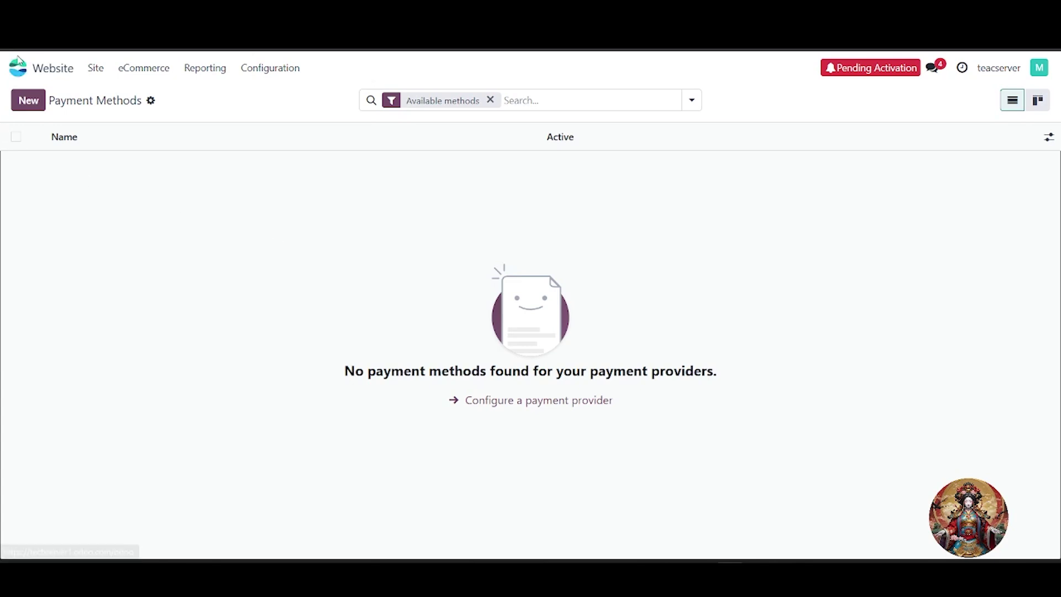
Install the Sales app from the list of available modules and return to the home screen.
click(18, 66)
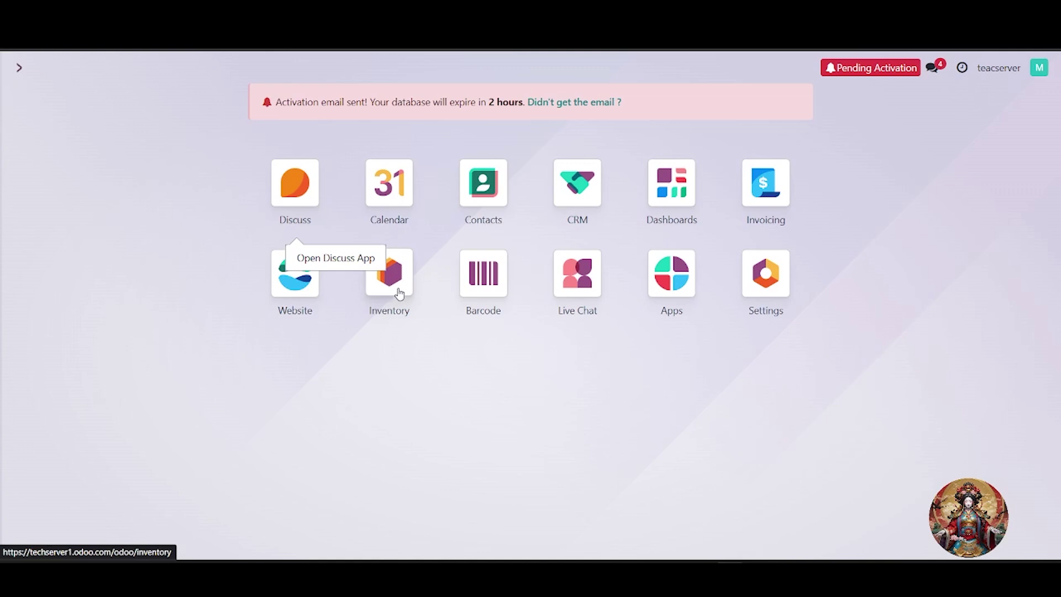
click(667, 288)
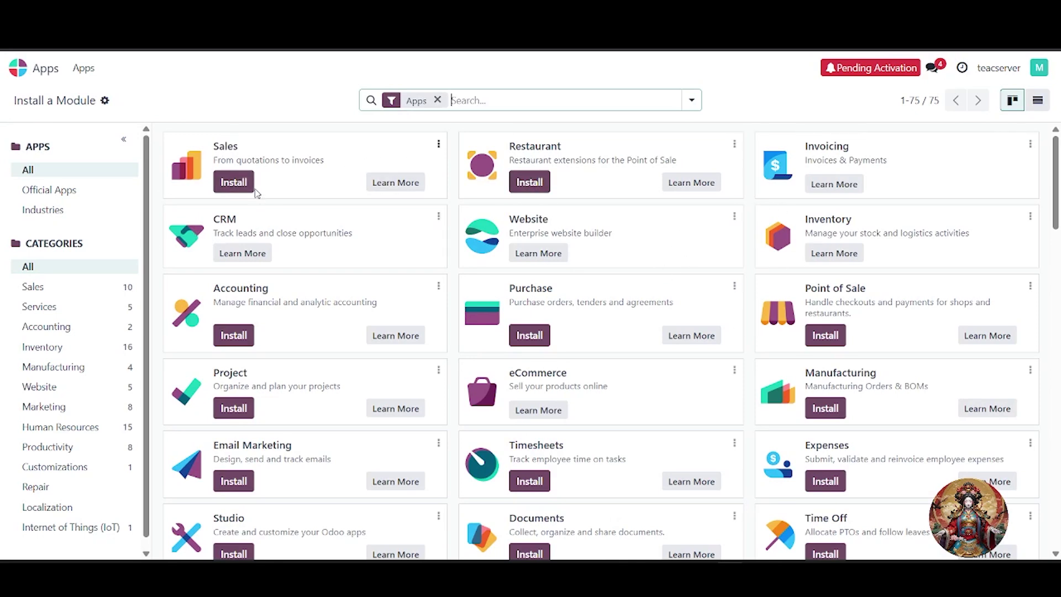
click(237, 187)
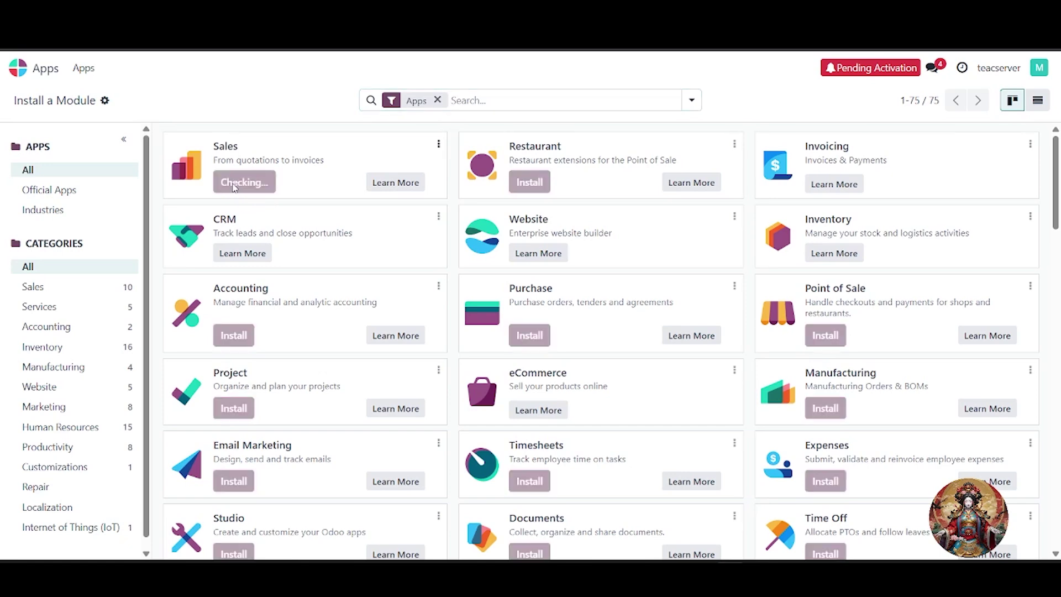
click(228, 355)
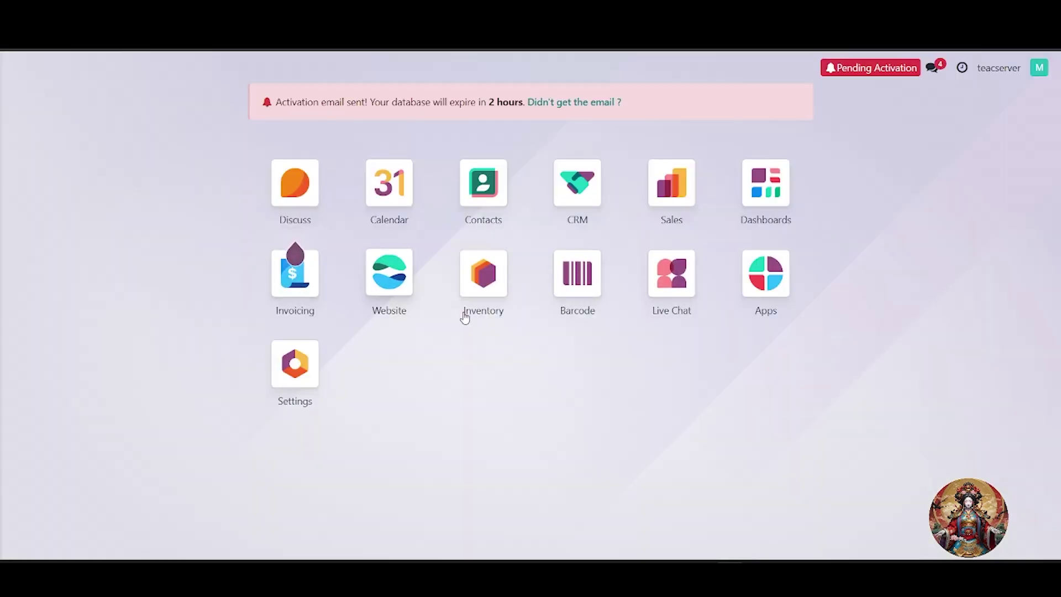
click(767, 286)
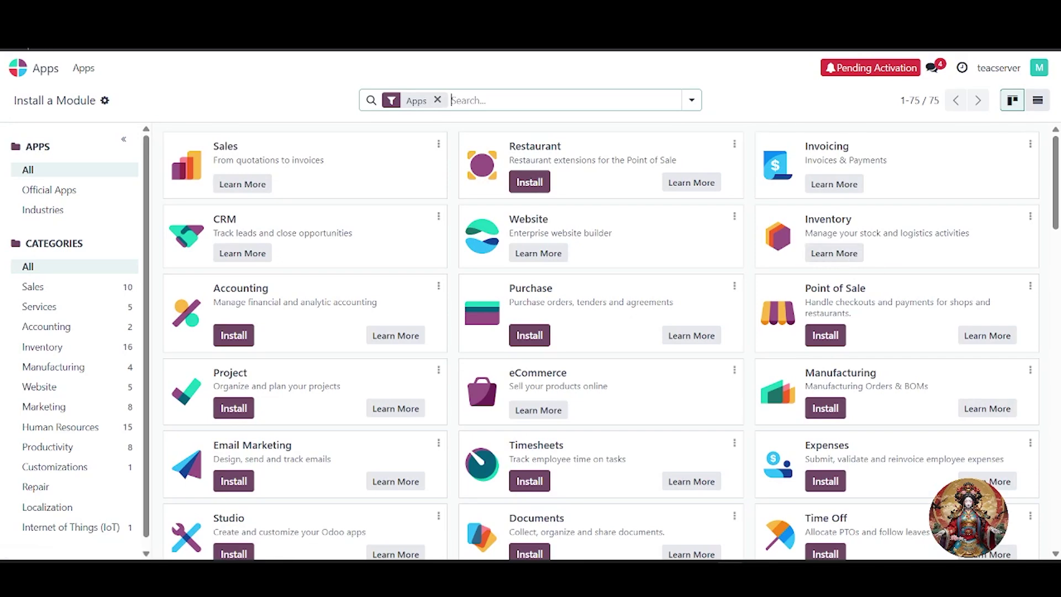
click(22, 38)
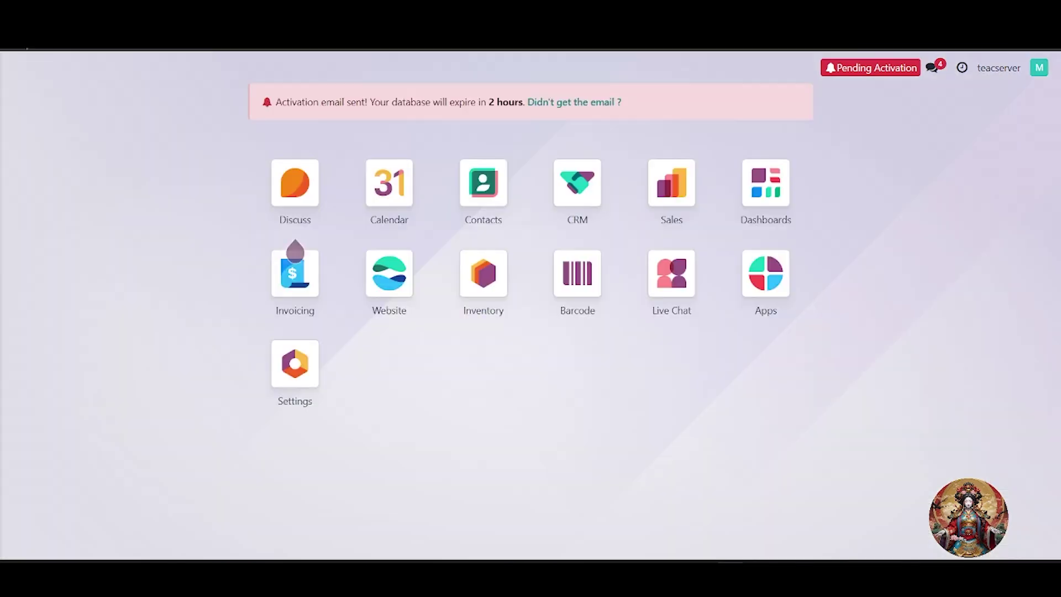
Look over the Inventory app's operations and its physical inventory, trying out a new blank adjustment line.
click(493, 291)
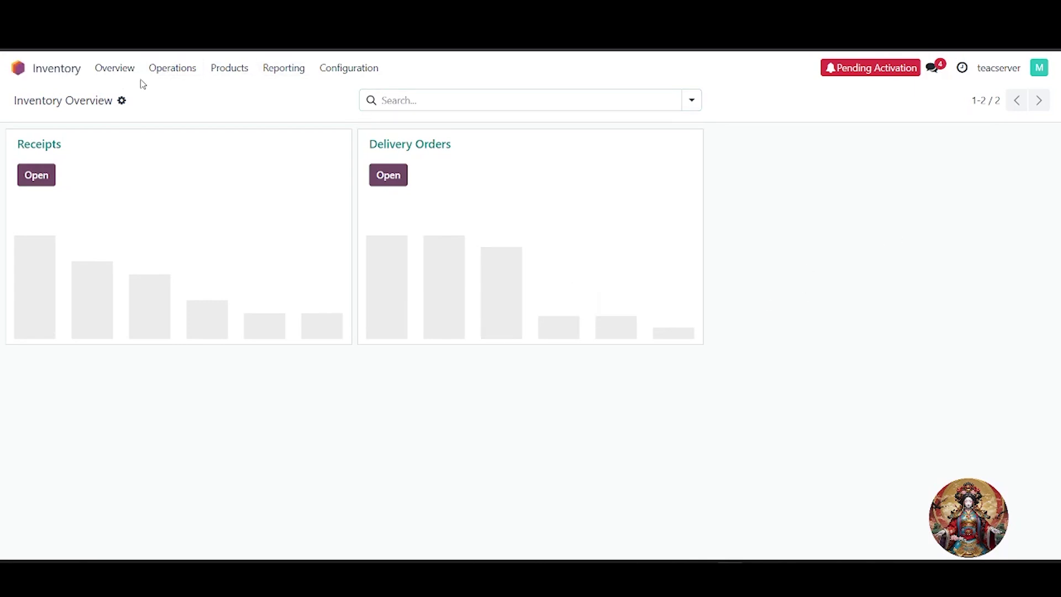
click(166, 78)
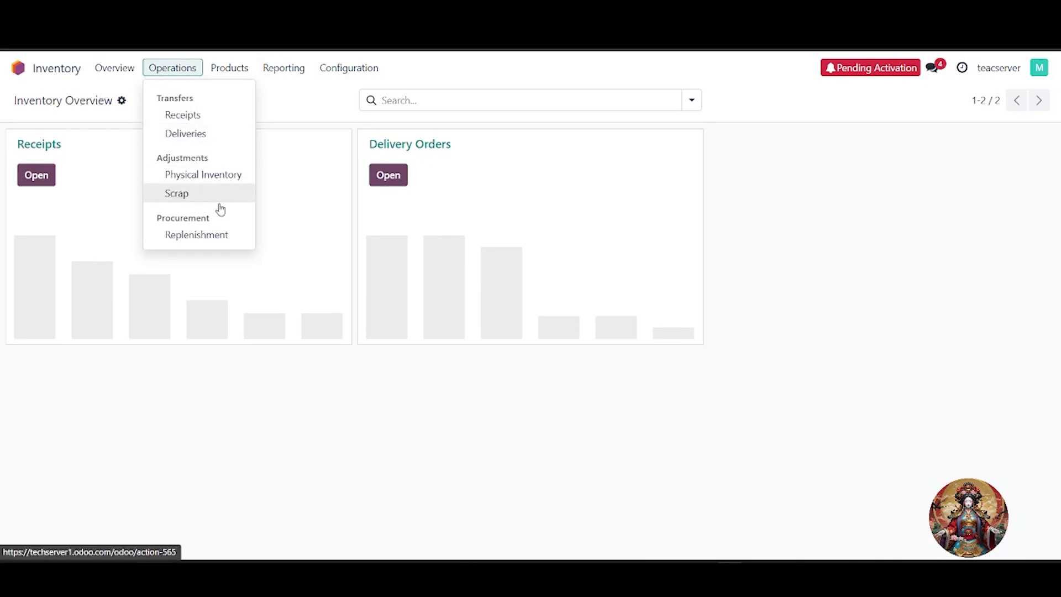
click(203, 175)
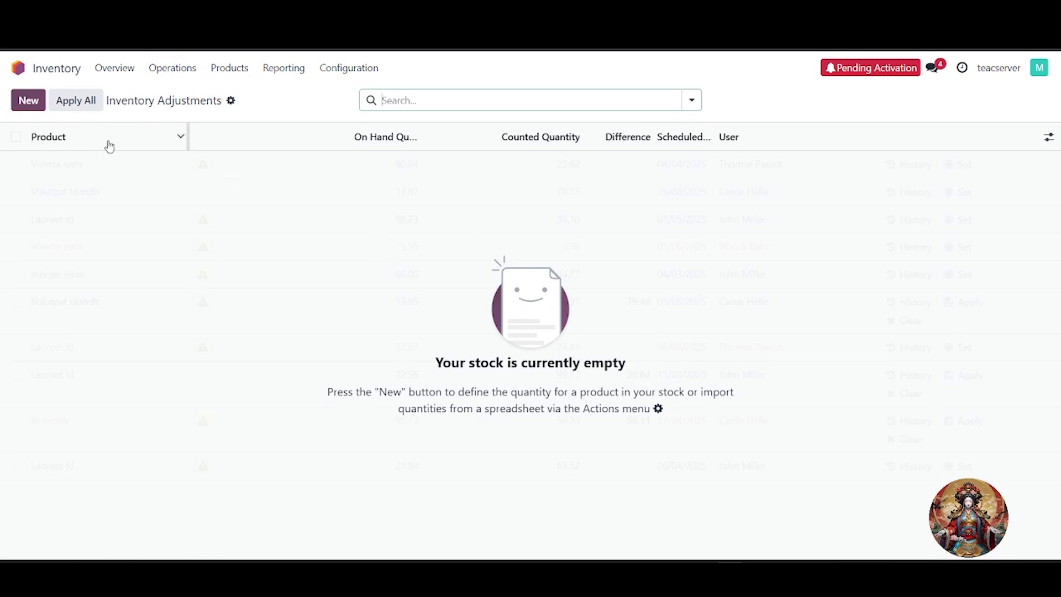
text(z)
key(BackSpace)
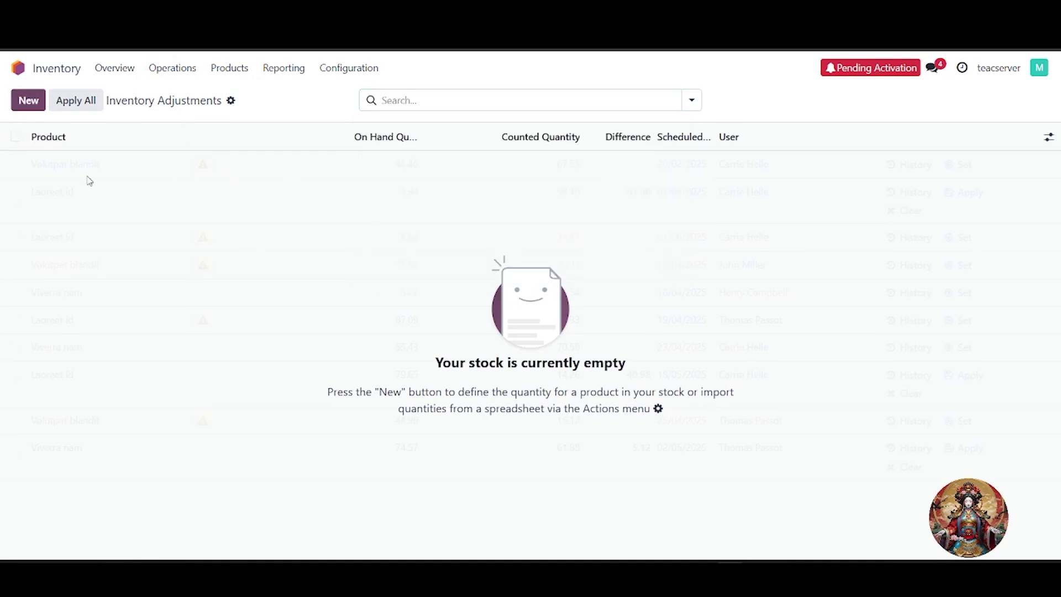
click(45, 104)
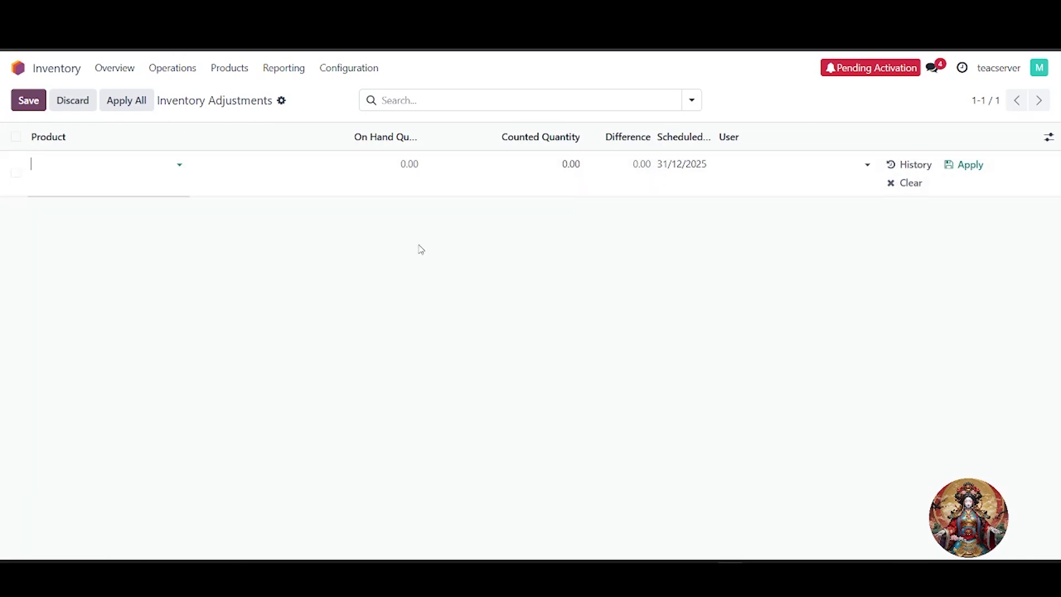
click(32, 68)
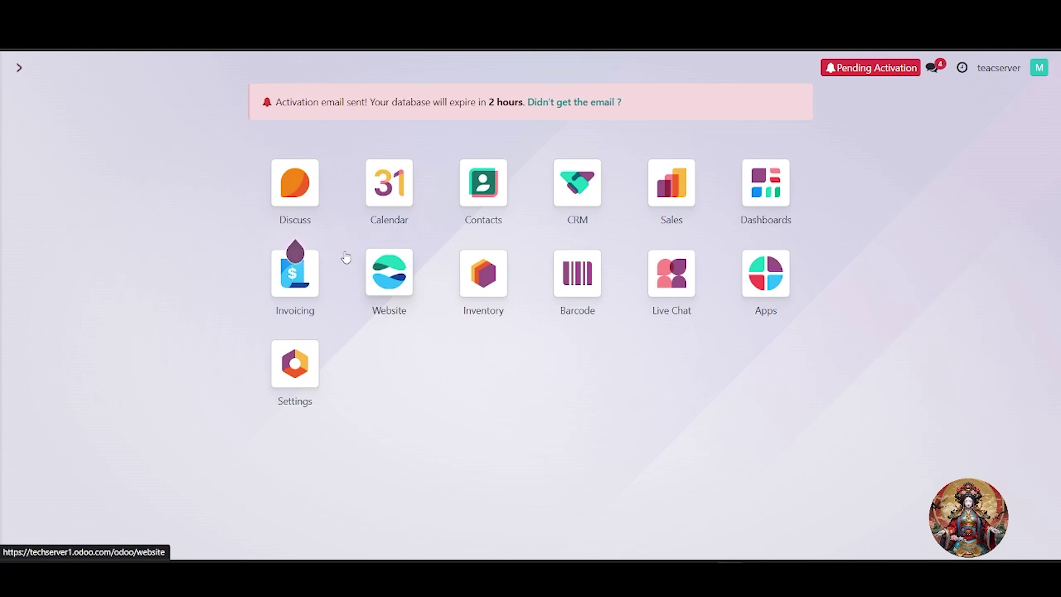
Review the Website app's eCommerce, configuration and reporting options and view the Online Sales analysis.
click(390, 292)
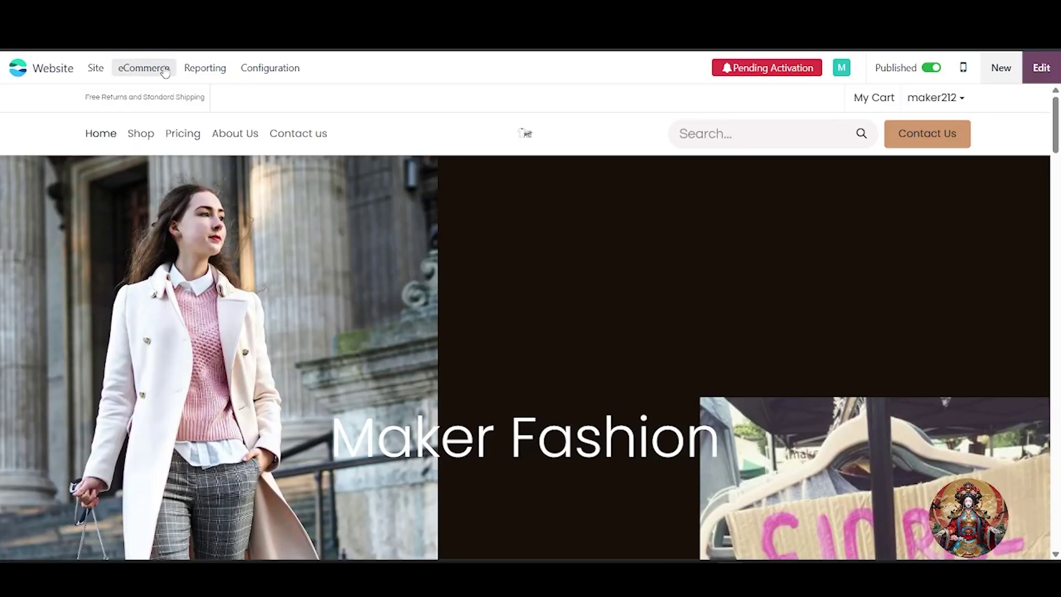
click(164, 71)
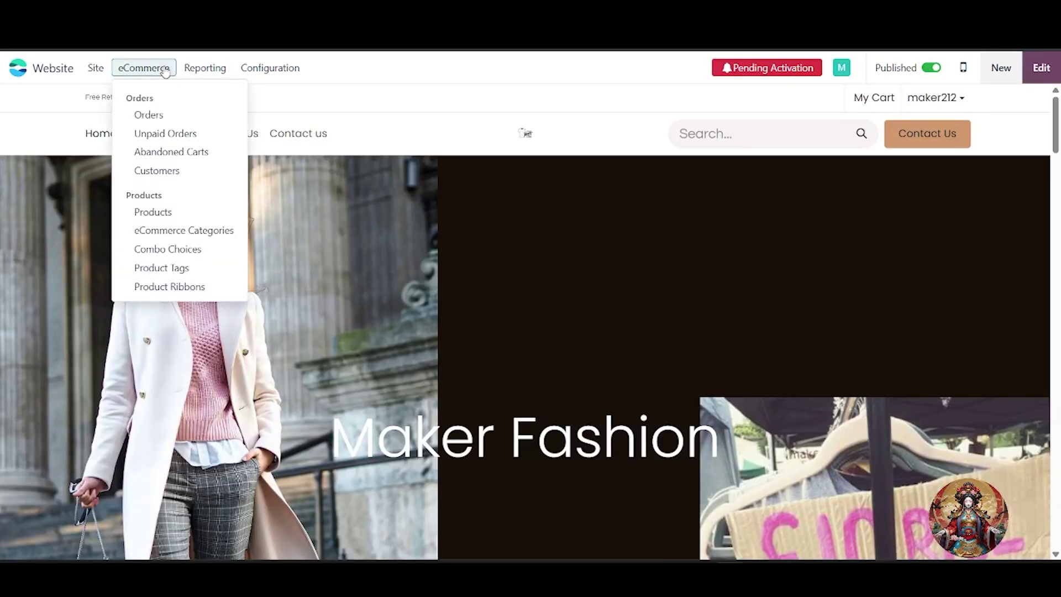
mouse_move(260, 71)
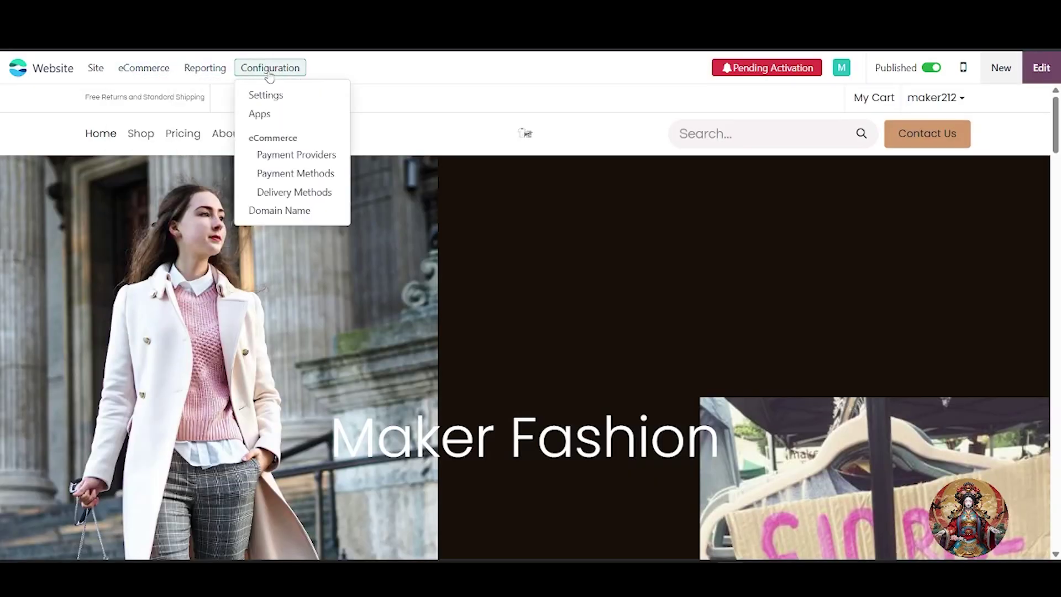
mouse_move(205, 68)
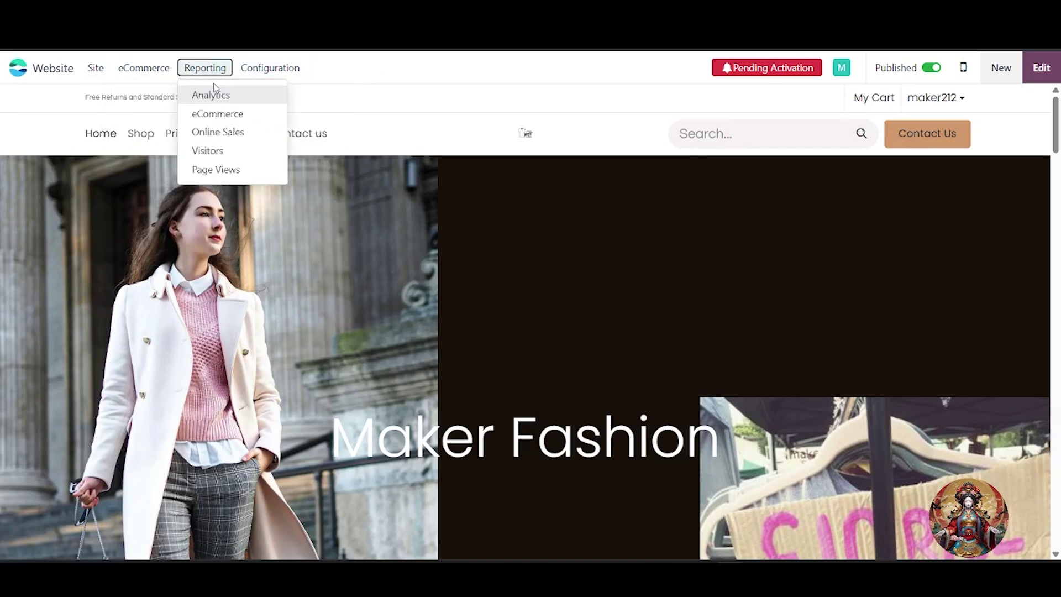
click(219, 132)
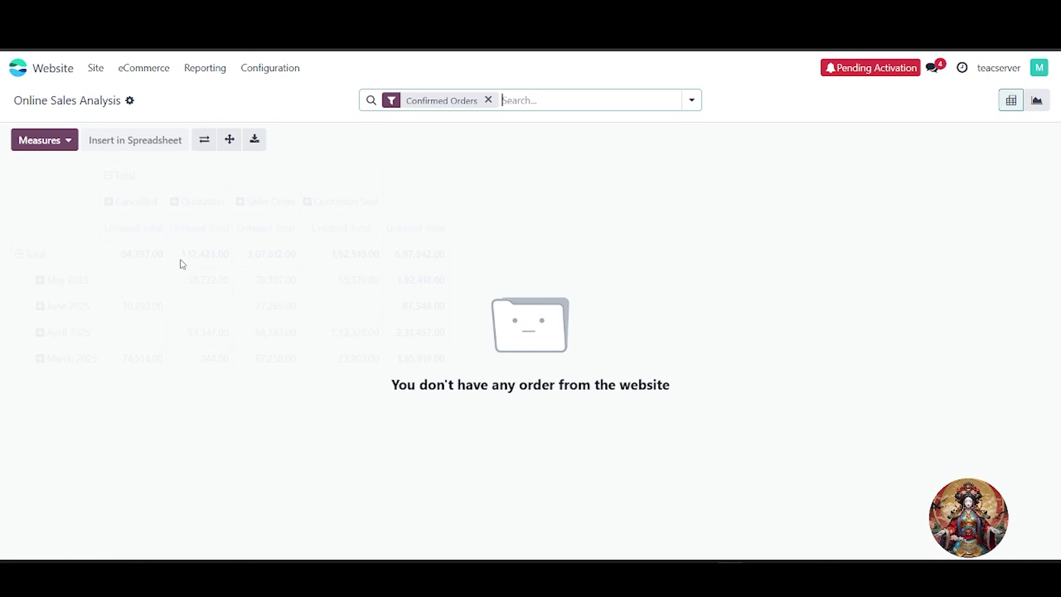
click(189, 255)
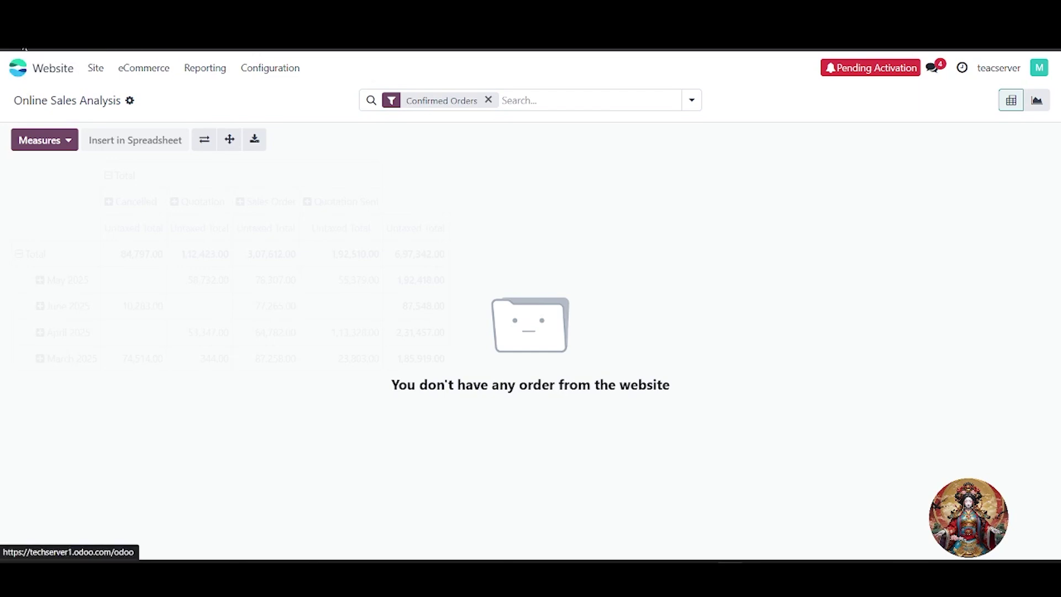
click(21, 75)
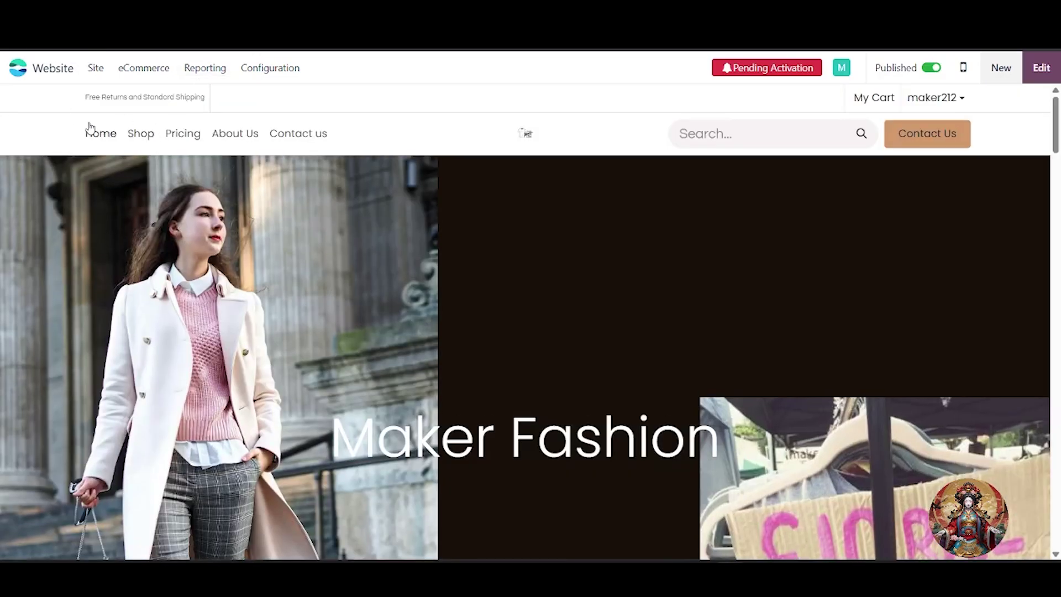
Check the Sales module in the Apps list and open the Sales app's quotations.
click(33, 70)
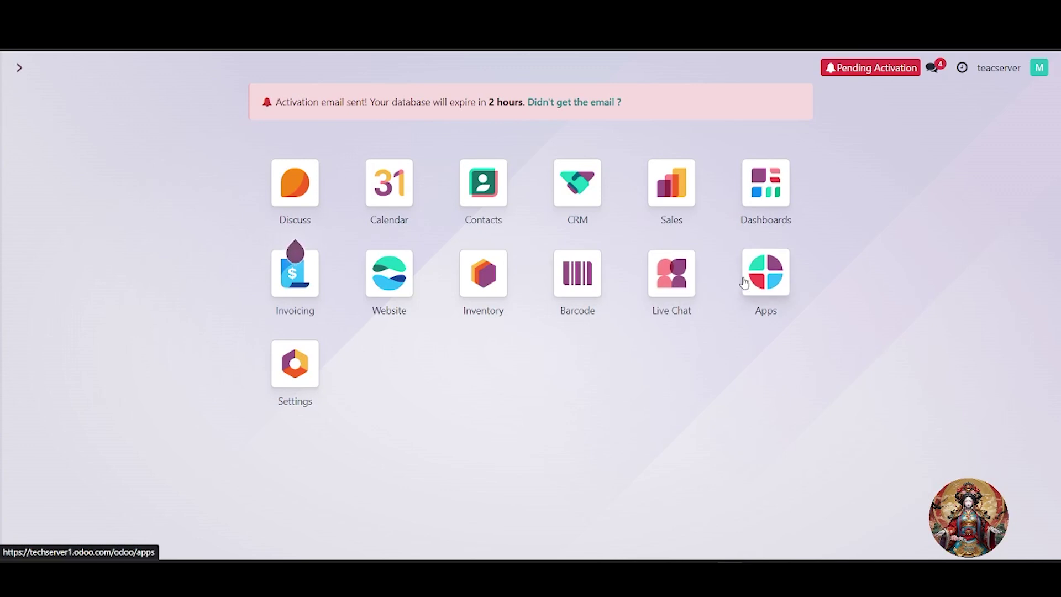
click(773, 285)
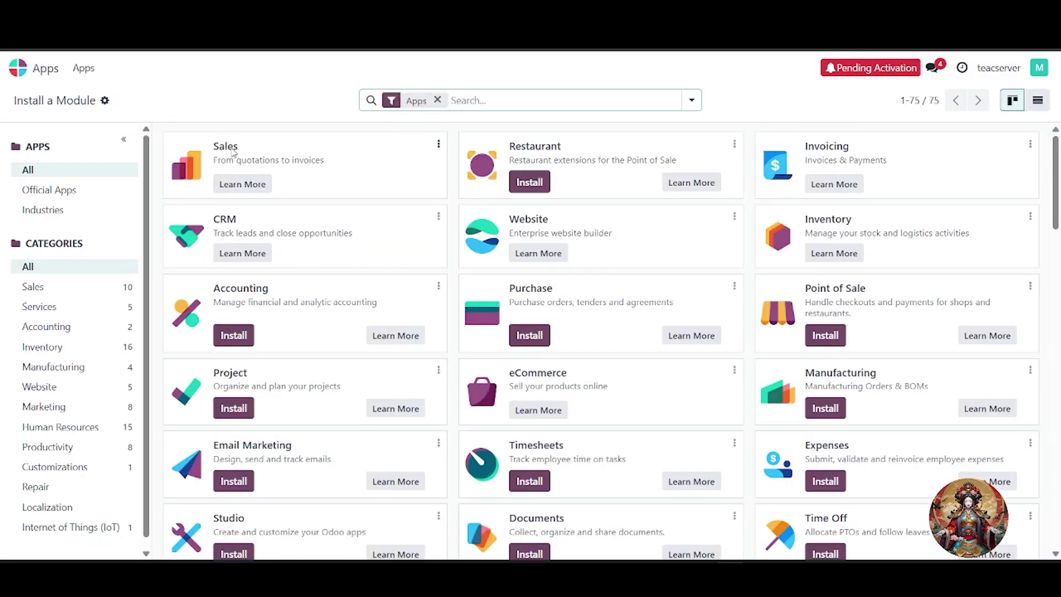
click(16, 68)
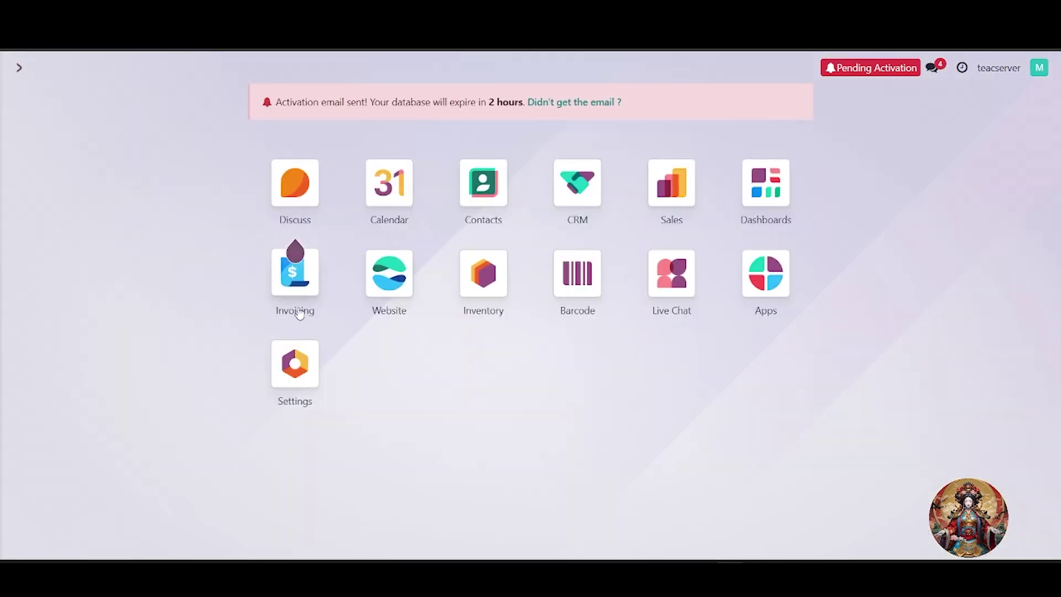
click(657, 203)
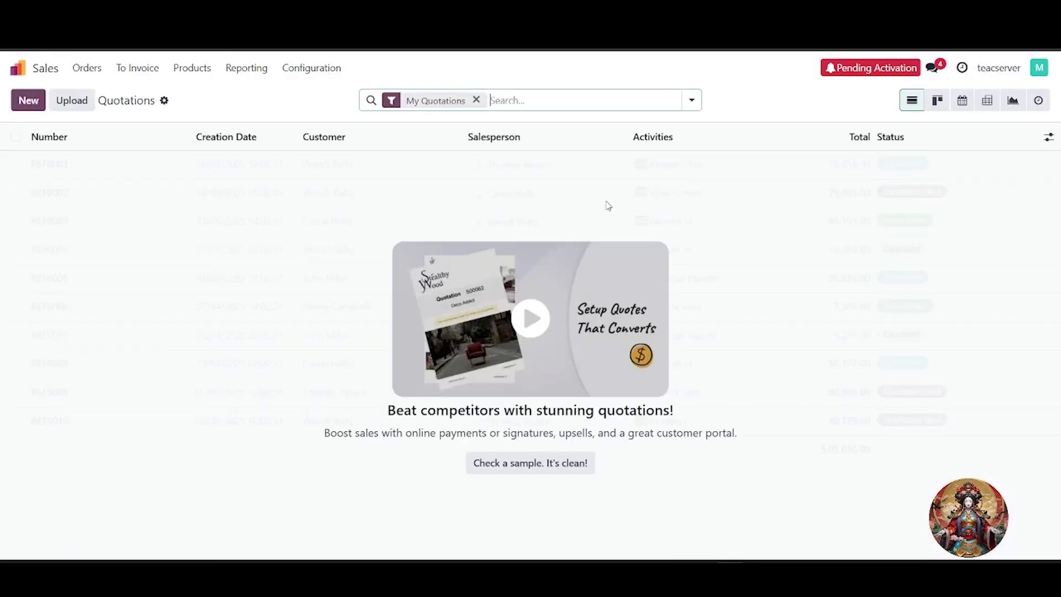
Check the Sales app's Orders options, view the Sales Orders list and return to the home screen.
click(86, 69)
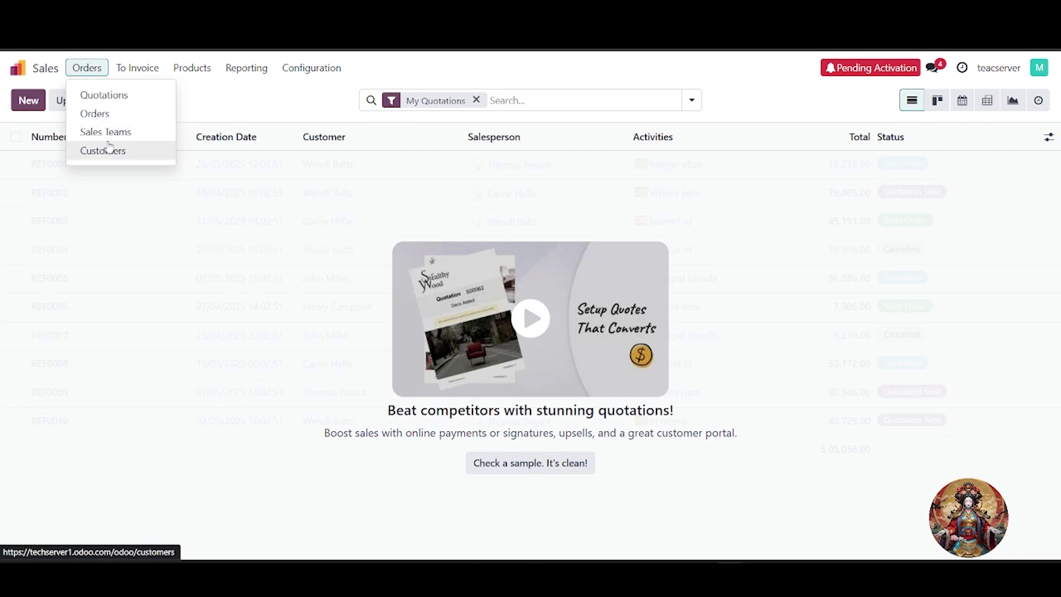
click(127, 118)
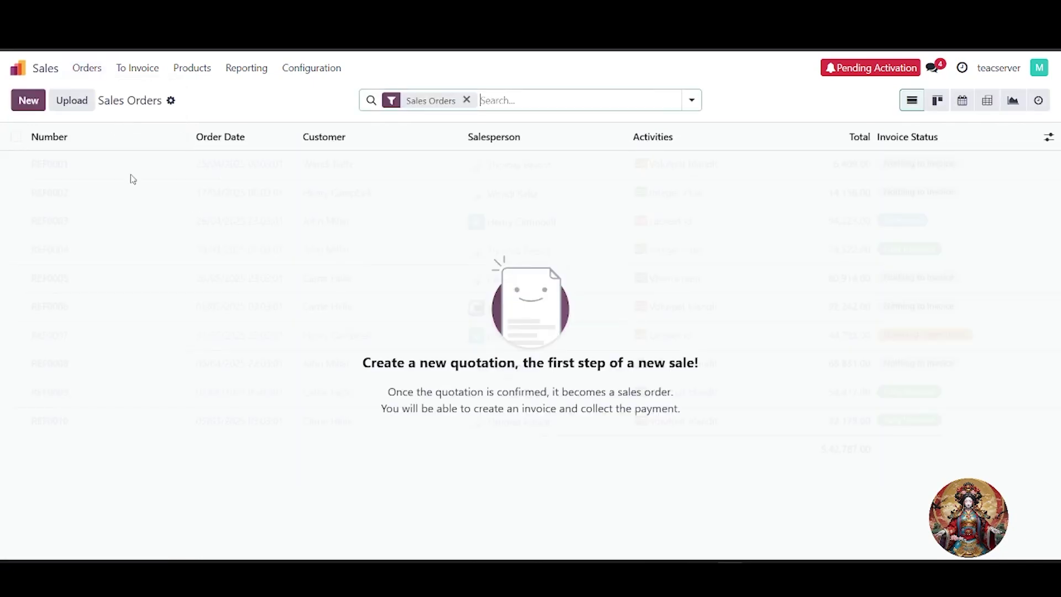
drag(705, 362, 768, 367)
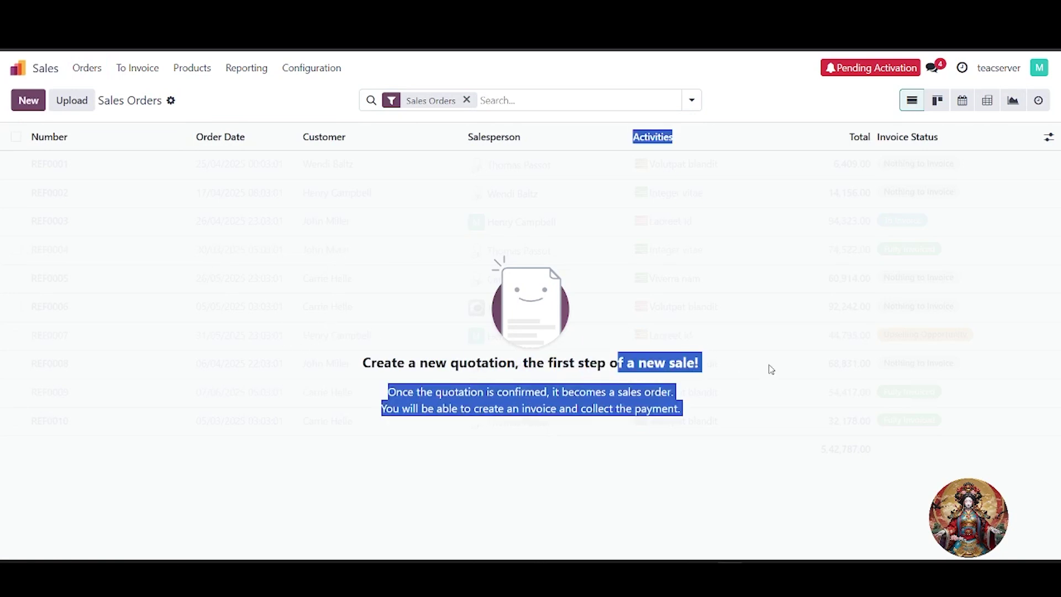
click(767, 367)
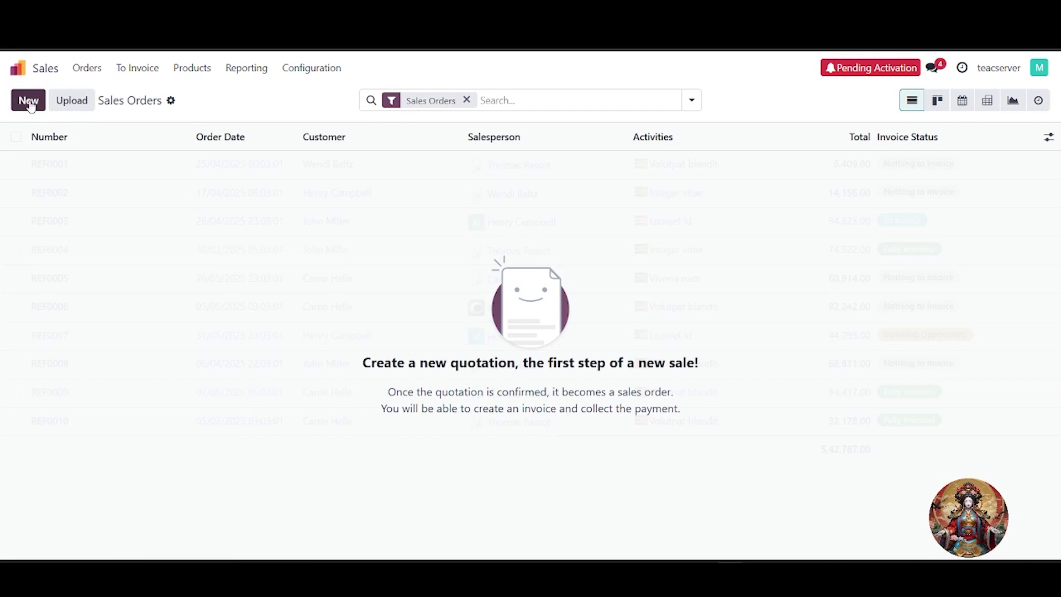
click(29, 71)
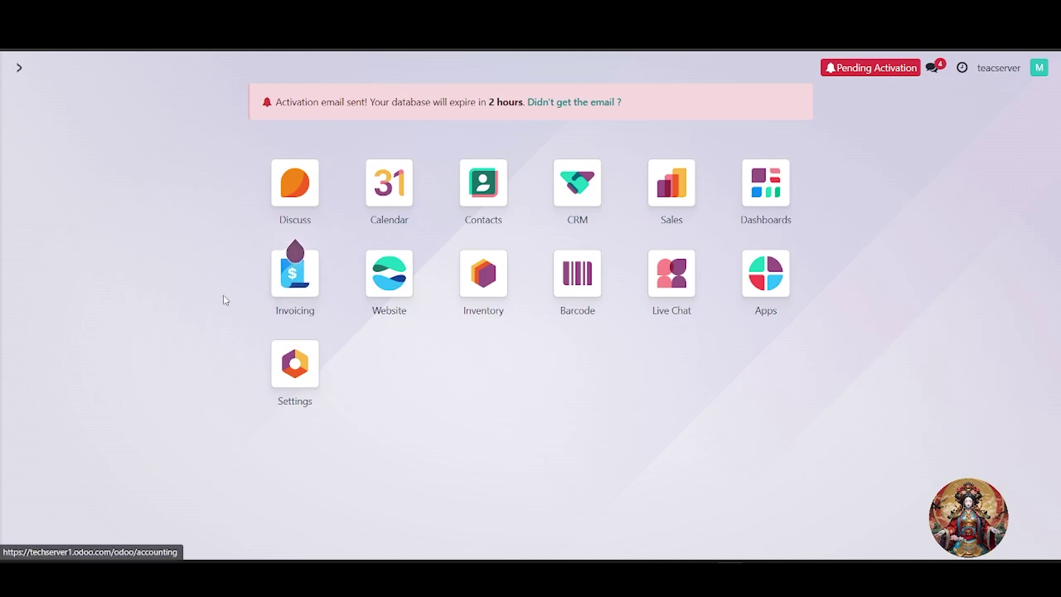
Look over the Invoicing dashboard's Sales, Purchases, Bank and Miscellaneous Operations sections.
click(303, 293)
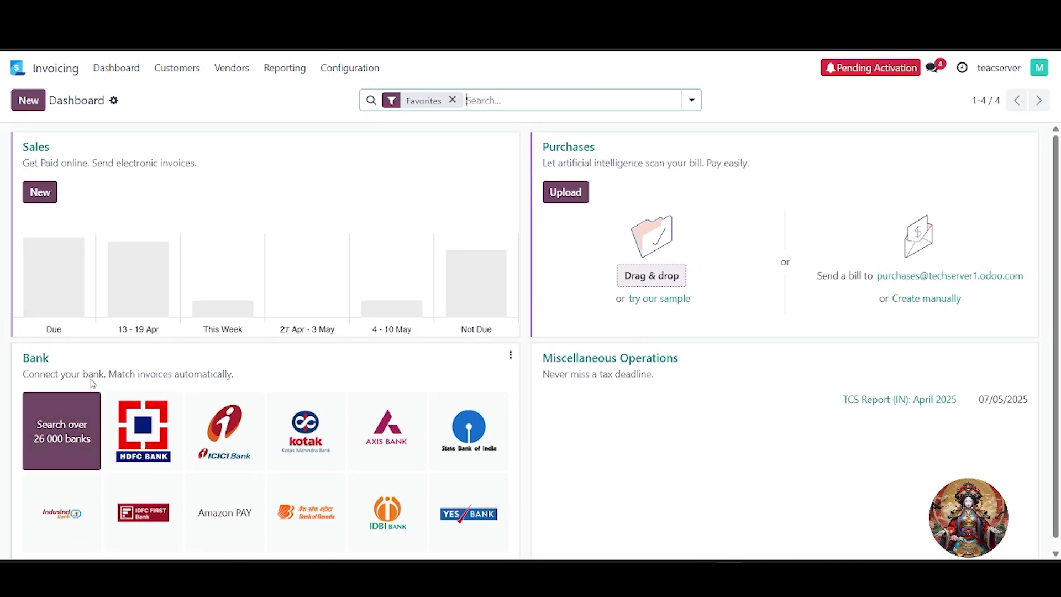
scroll(158, 452, down, 1)
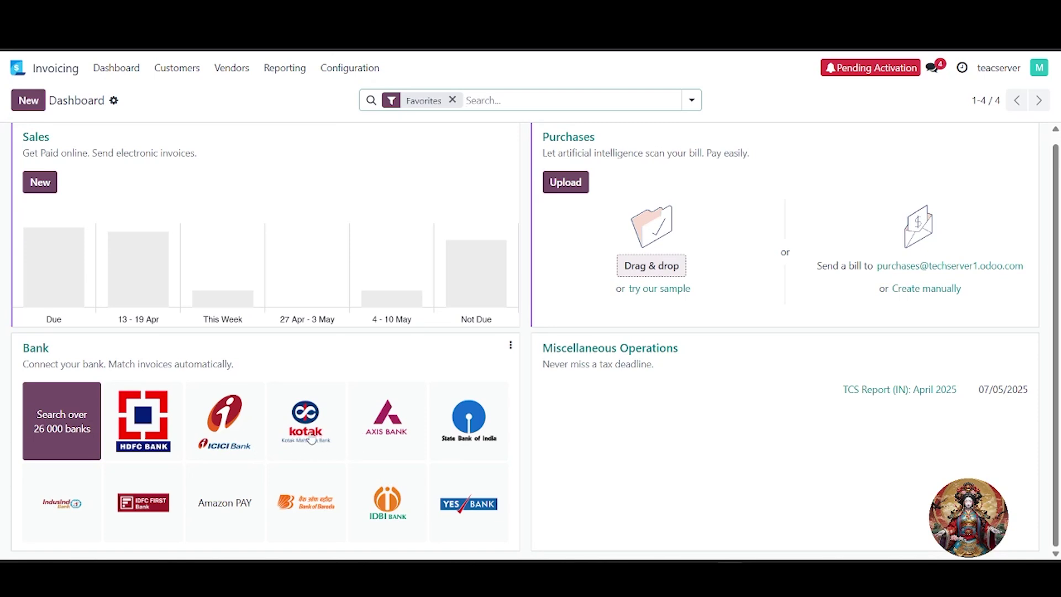
scroll(414, 445, up, 1)
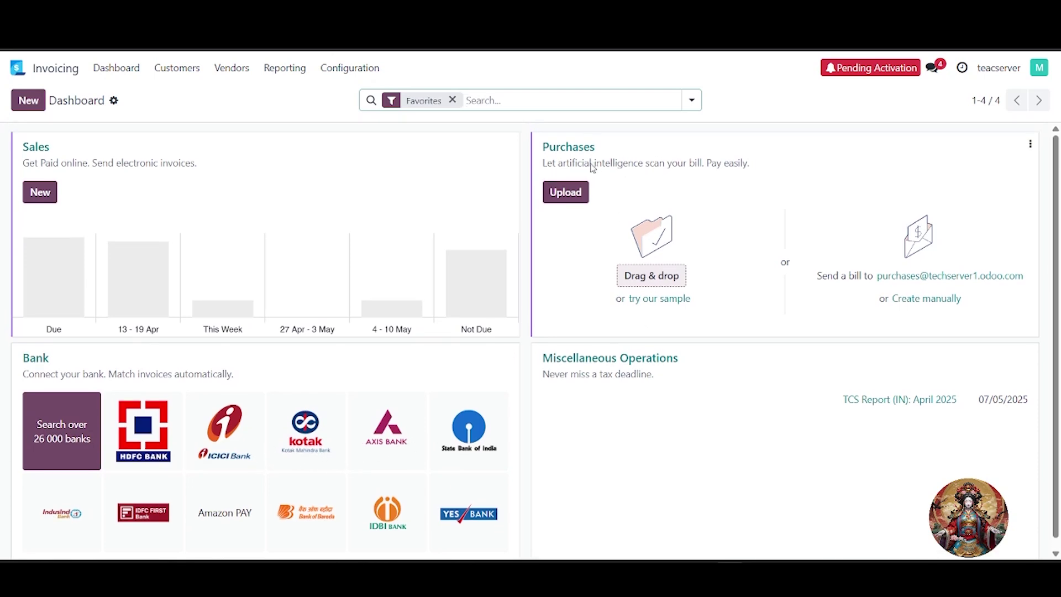
Open a blank customer invoice from the Sales section, look over its fields, leave it unfilled and return to the home screen.
click(35, 195)
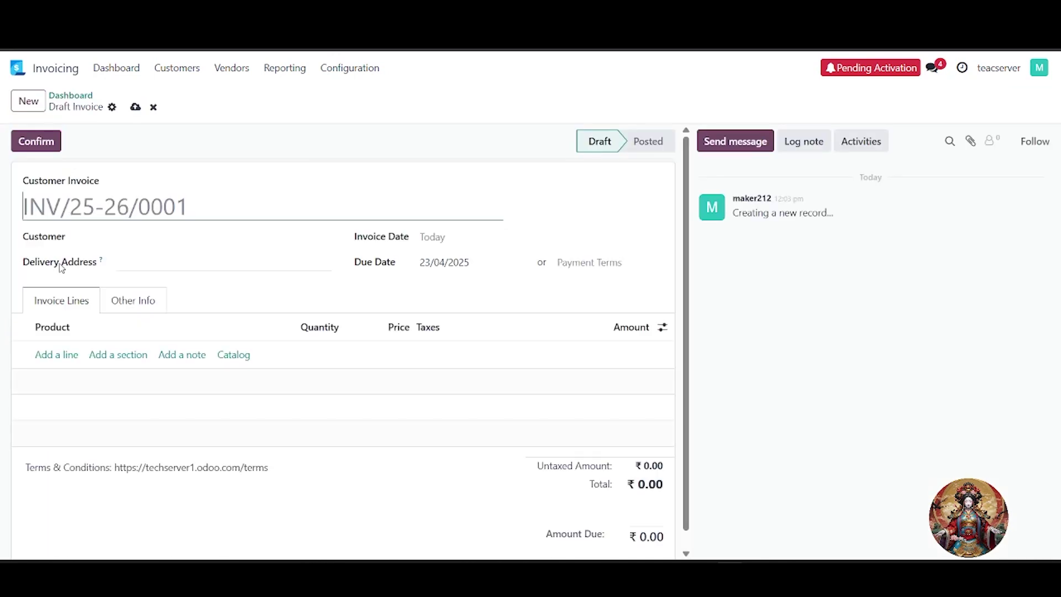
scroll(327, 415, down, 1)
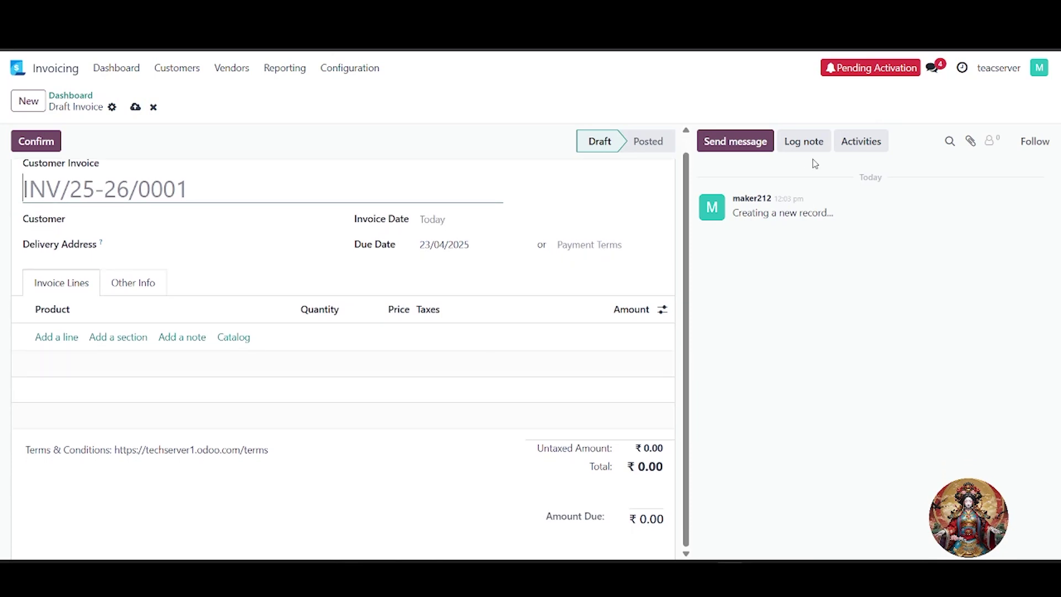
scroll(456, 441, up, 1)
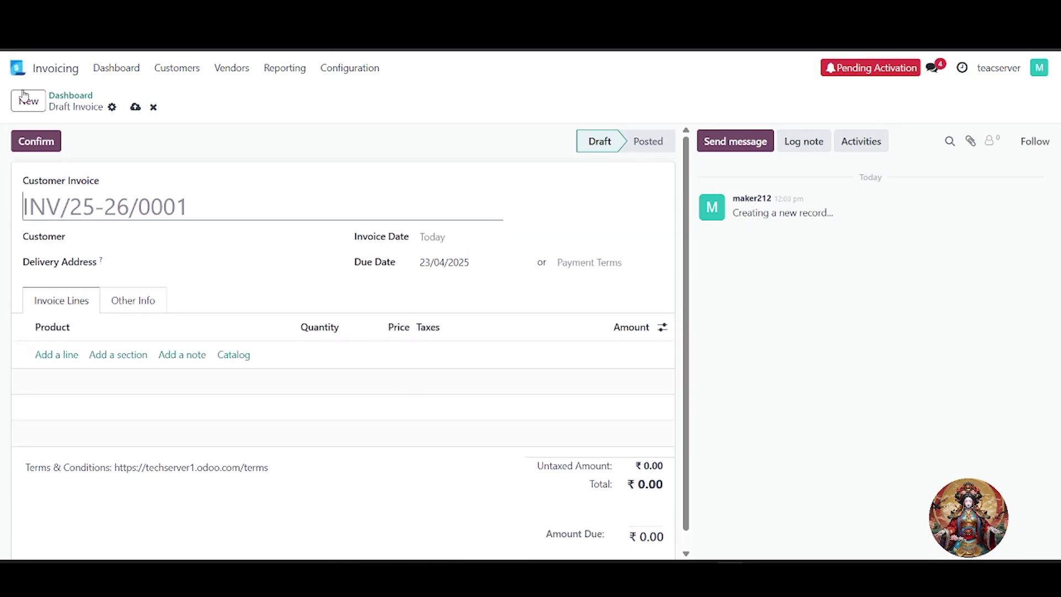
key(alt+Left)
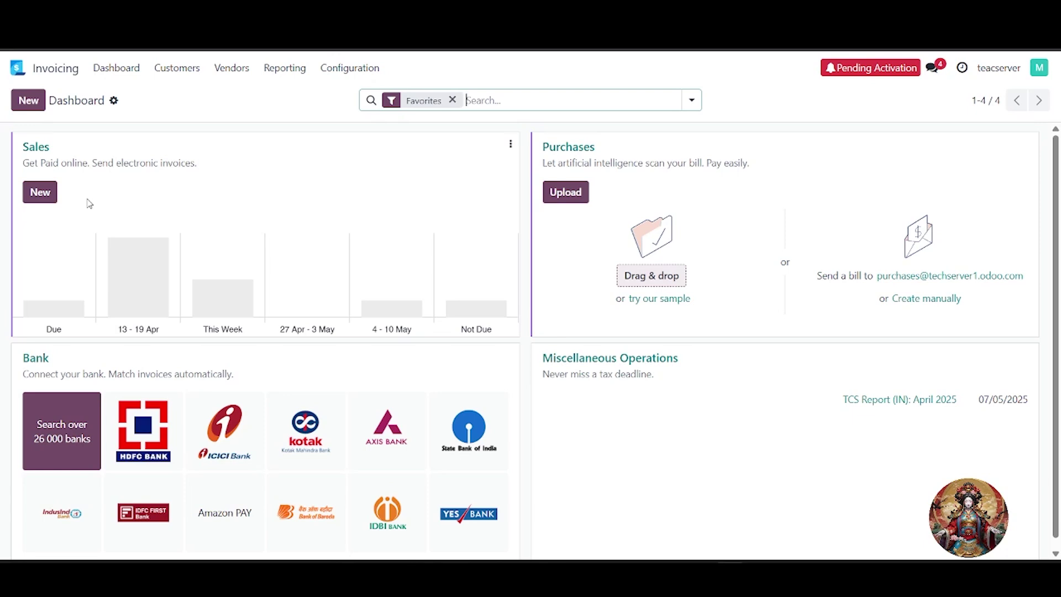
click(25, 68)
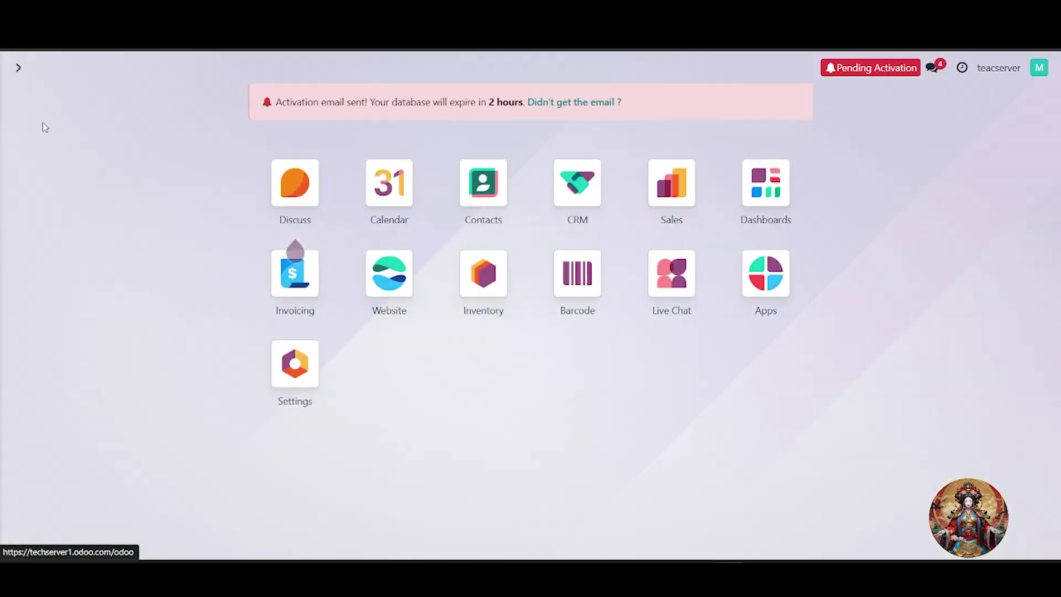
Open the Website app's Analytics report and examine its visitor chart, top sources and pages, locations, devices and goal conversions.
click(389, 273)
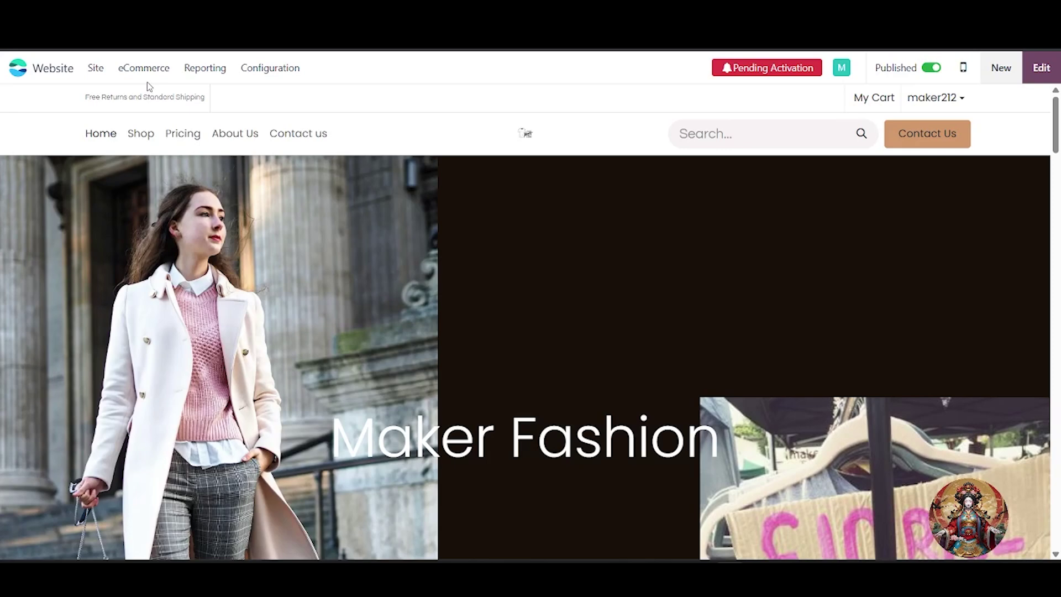
click(263, 69)
mouse_move(220, 72)
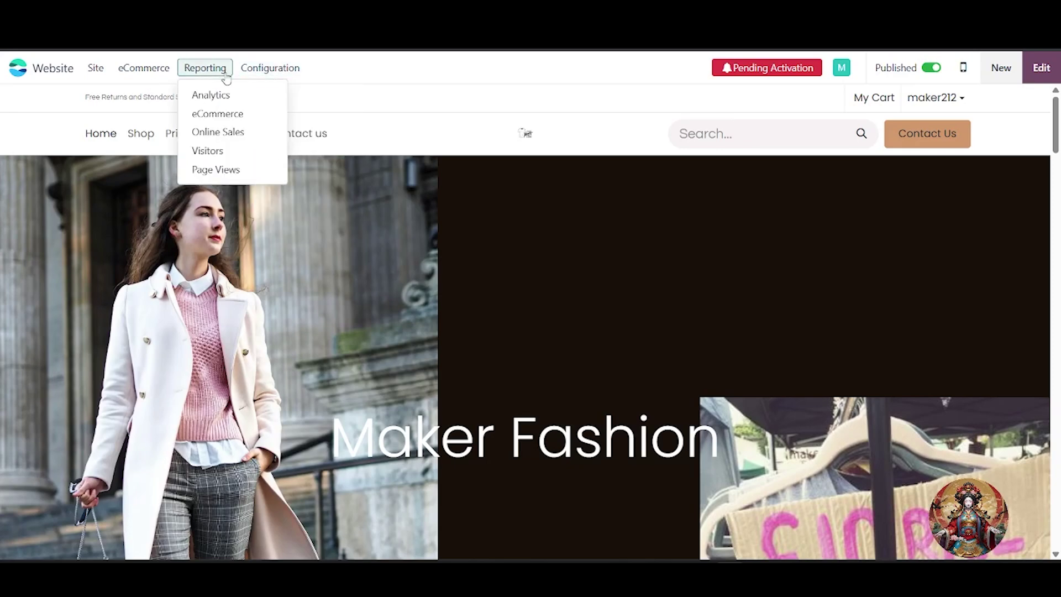
click(220, 96)
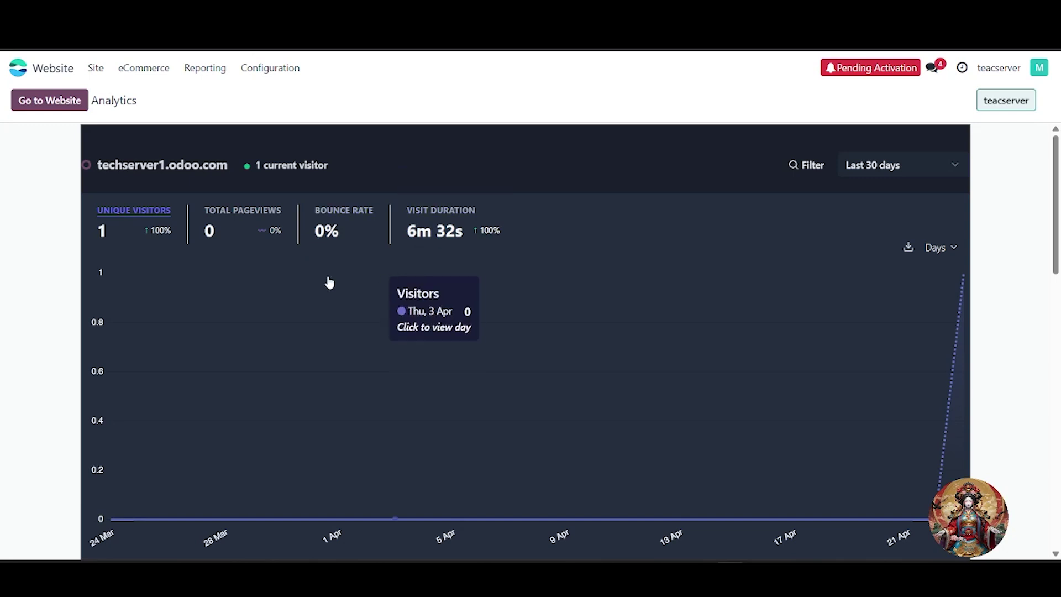
scroll(304, 273, down, 1)
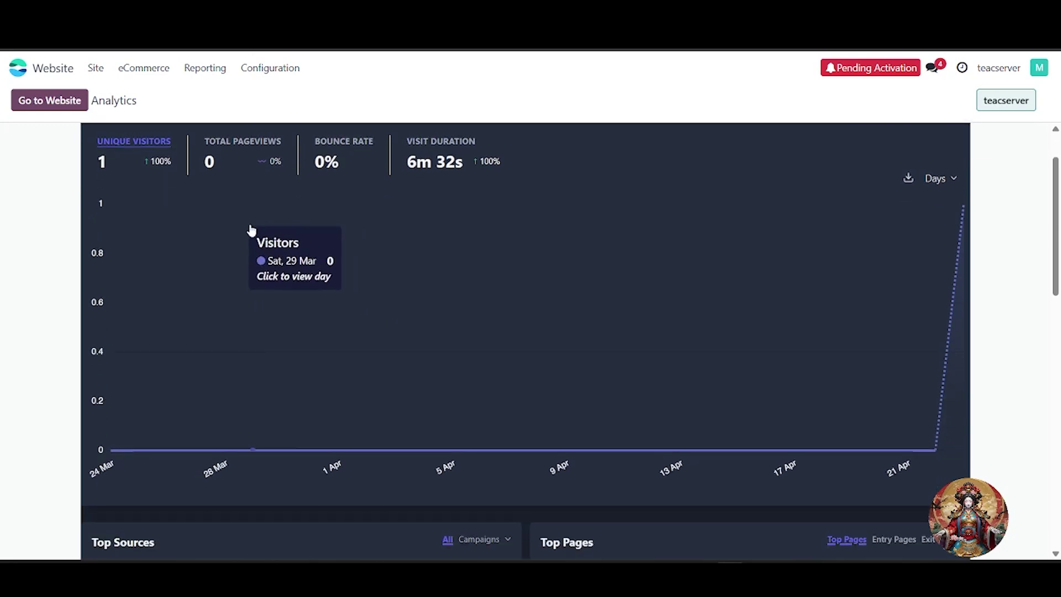
scroll(303, 311, down, 5)
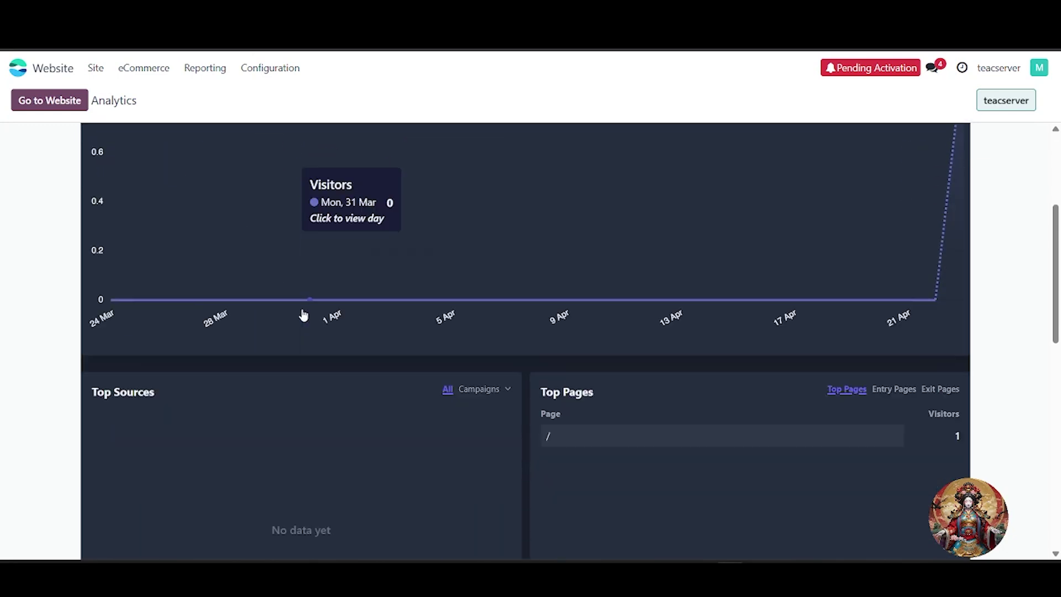
scroll(304, 313, down, 9)
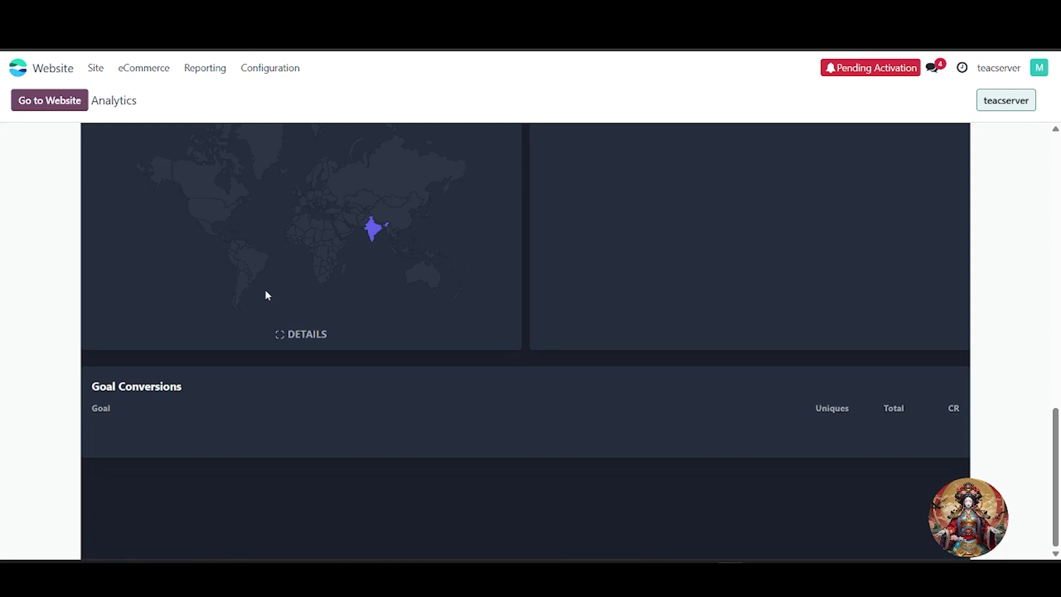
scroll(266, 295, up, 3)
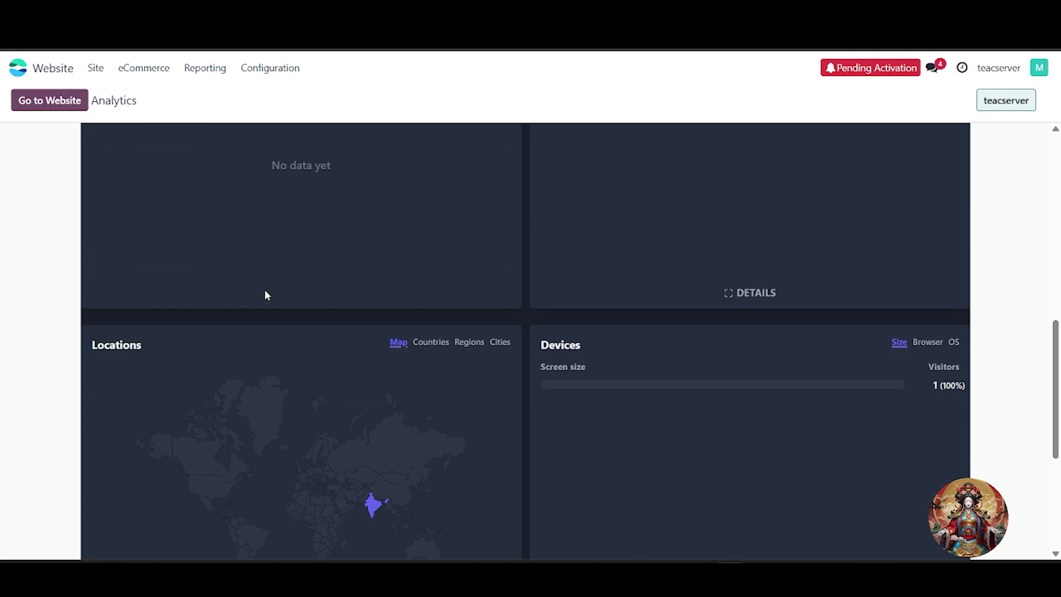
scroll(262, 283, up, 10)
scroll(294, 324, down, 15)
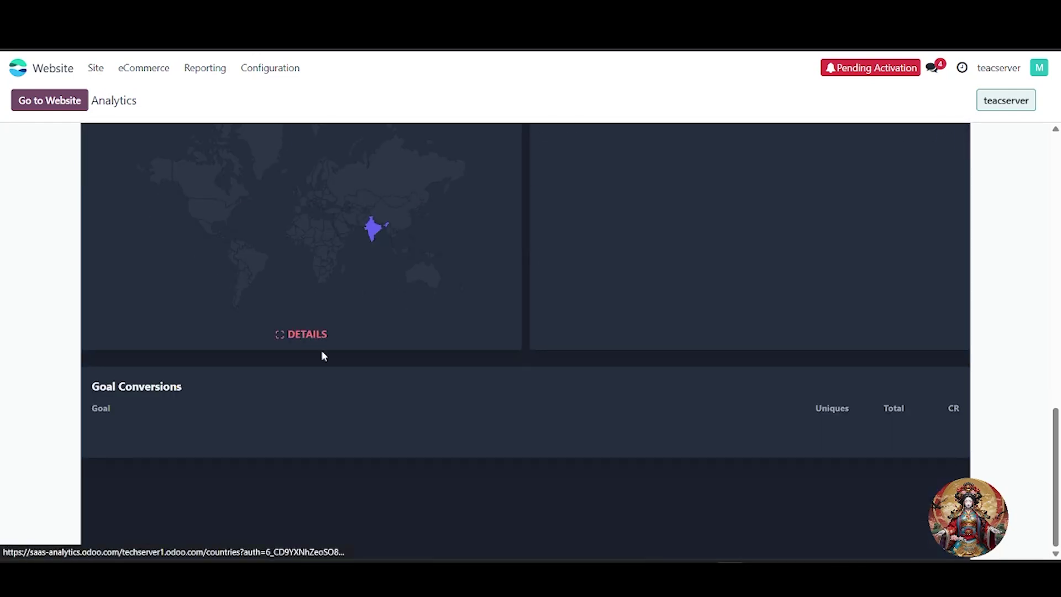
scroll(331, 340, up, 8)
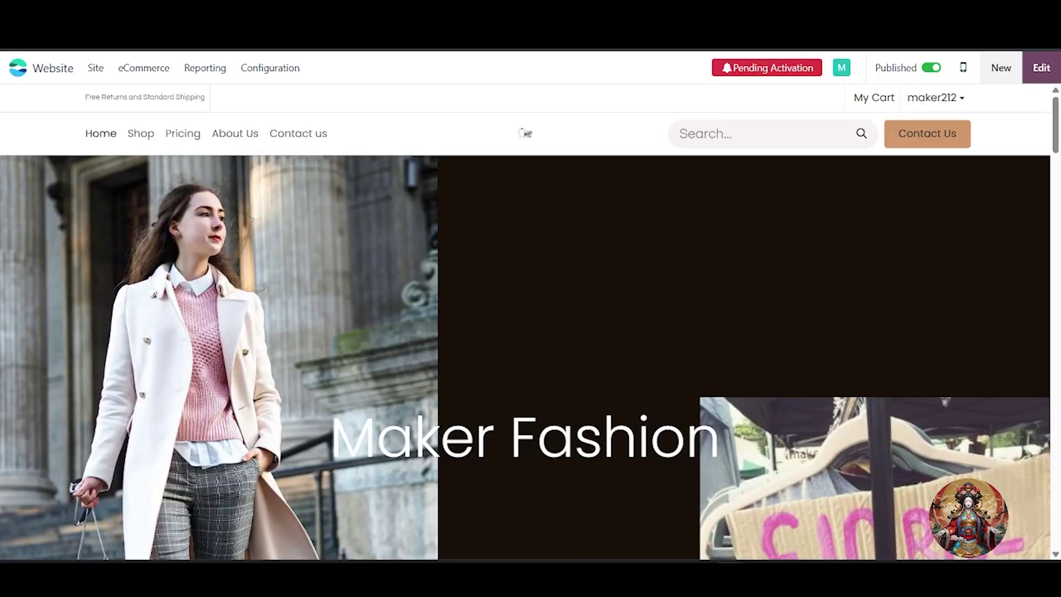
Return to the store website, review its Site, eCommerce and Reporting options and view the eCommerce Dashboard report.
scroll(770, 243, down, 7)
scroll(340, 359, up, 7)
scroll(339, 358, down, 3)
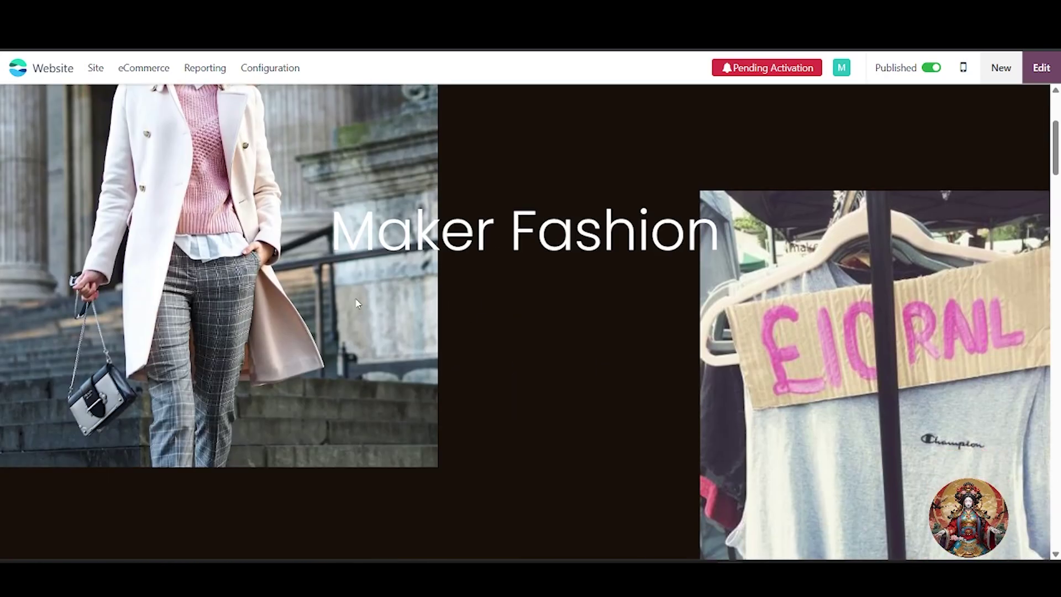
scroll(444, 290, up, 3)
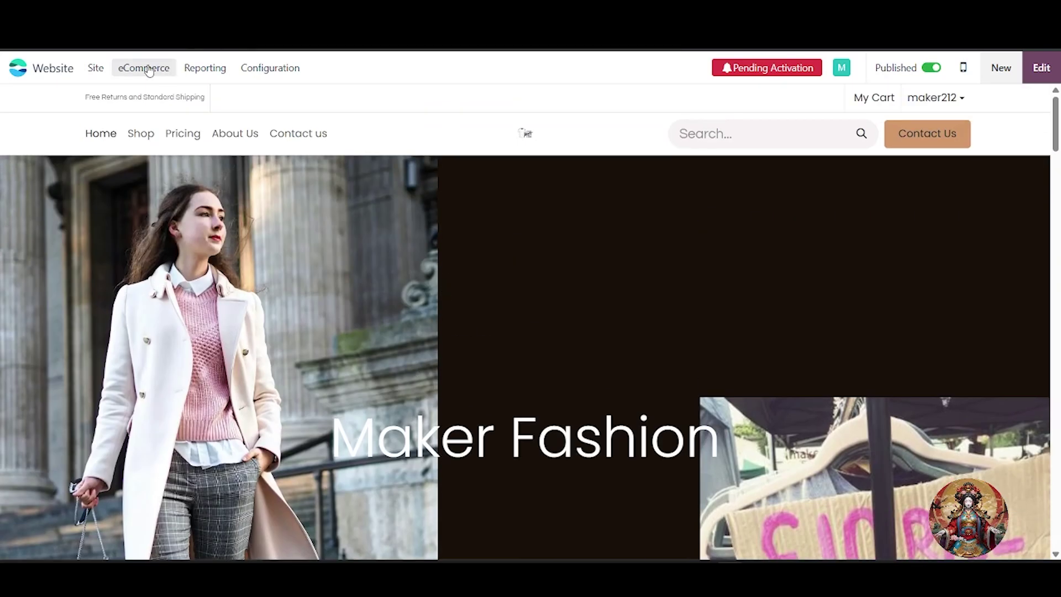
click(102, 72)
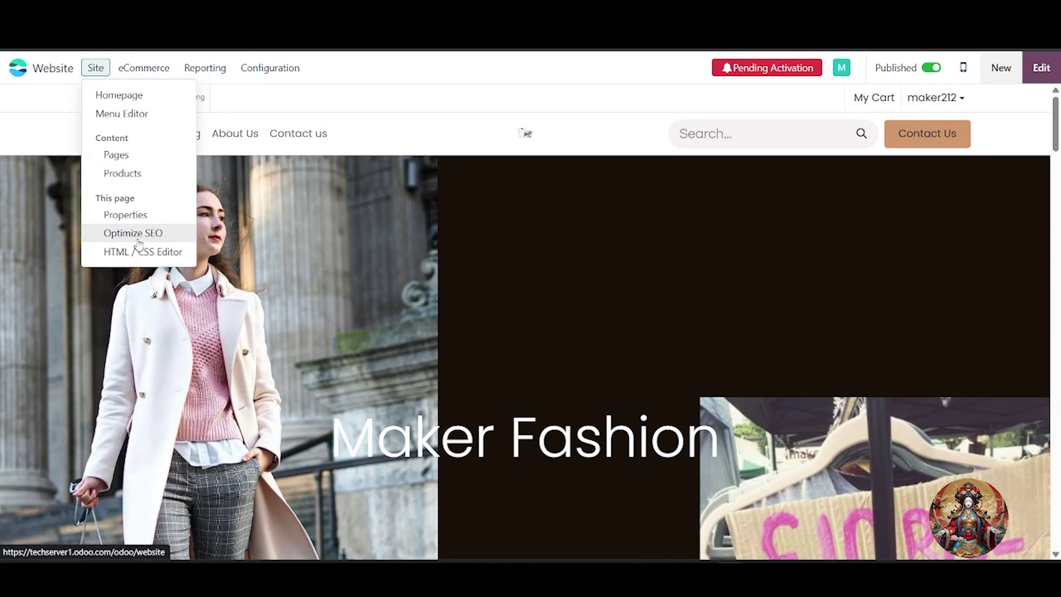
click(136, 68)
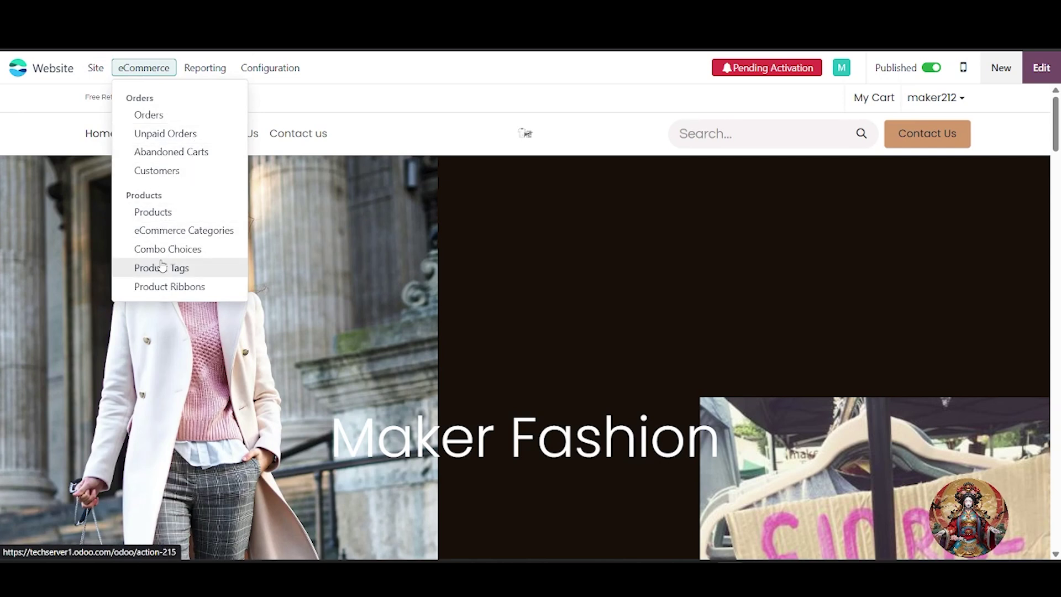
drag(126, 195, 201, 71)
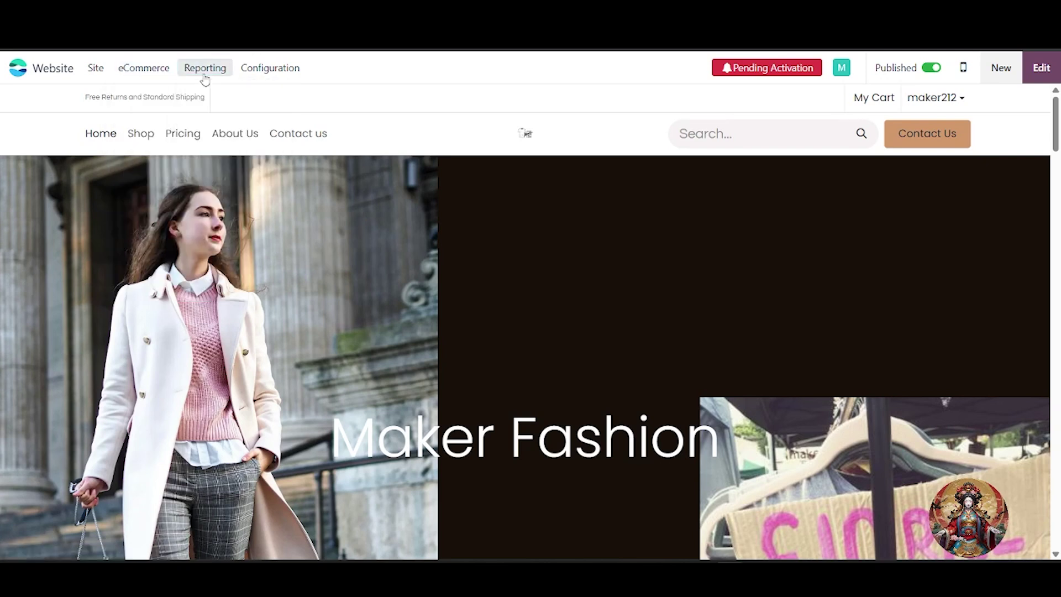
click(204, 70)
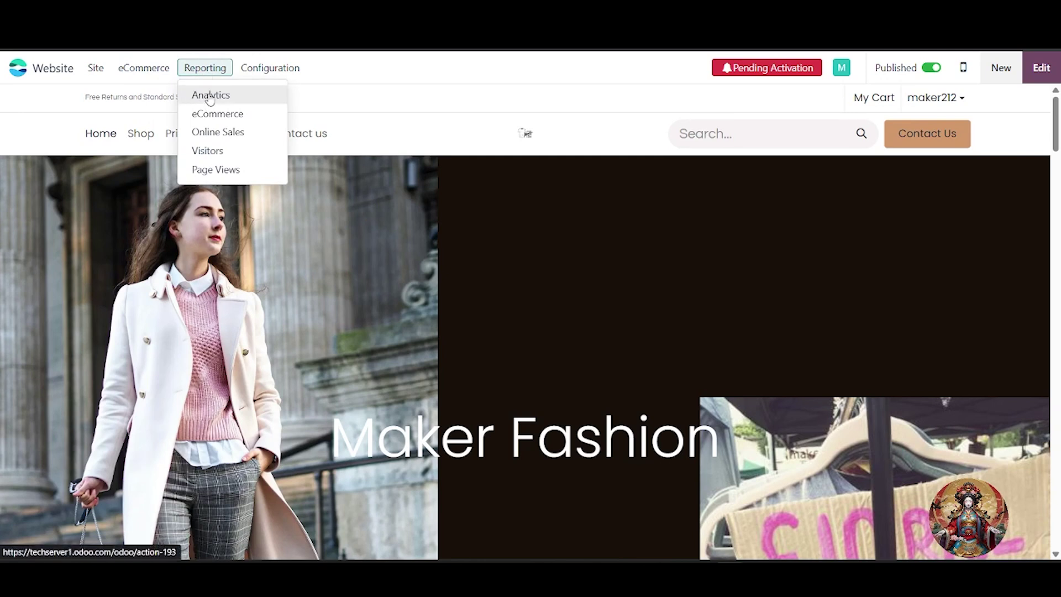
click(211, 117)
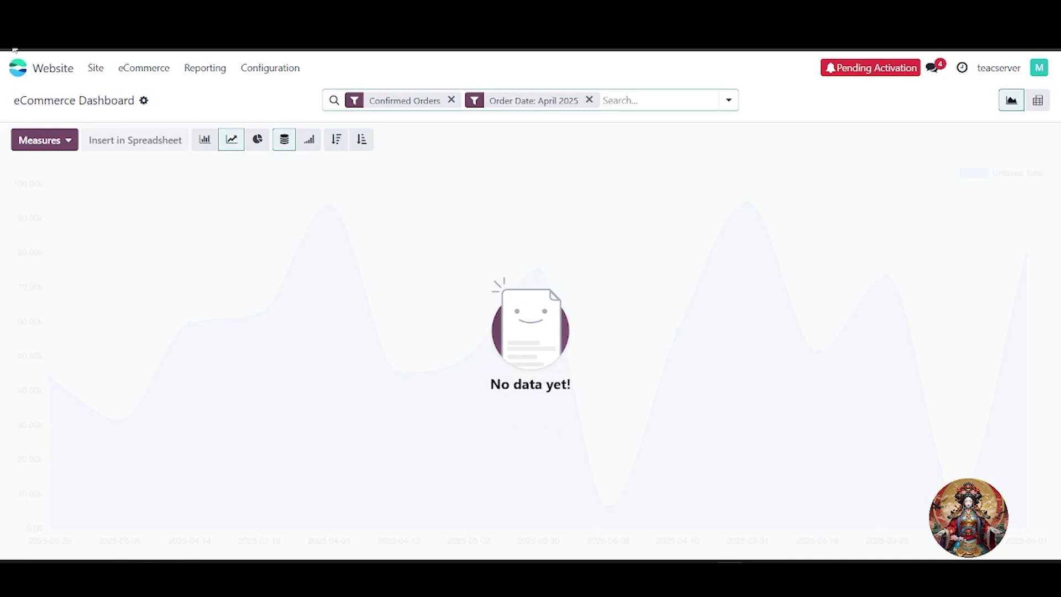
Look over the Maker Fashion homepage, show it in the website editor with its building blocks and save it without edits.
click(19, 67)
scroll(333, 274, down, 2)
scroll(457, 348, up, 2)
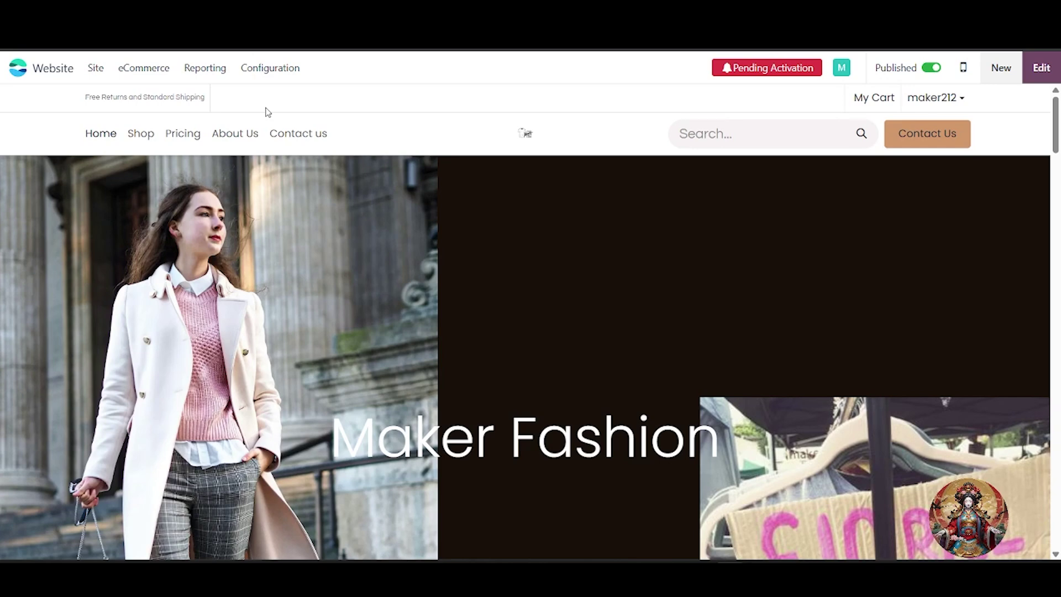
scroll(270, 127, down, 2)
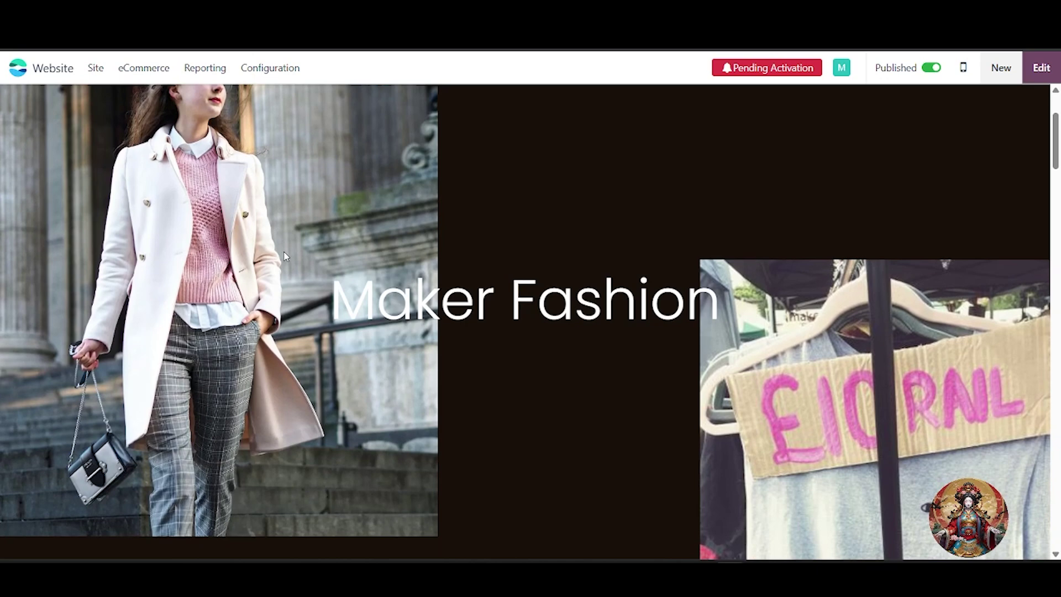
scroll(284, 255, down, 2)
scroll(282, 257, down, 3)
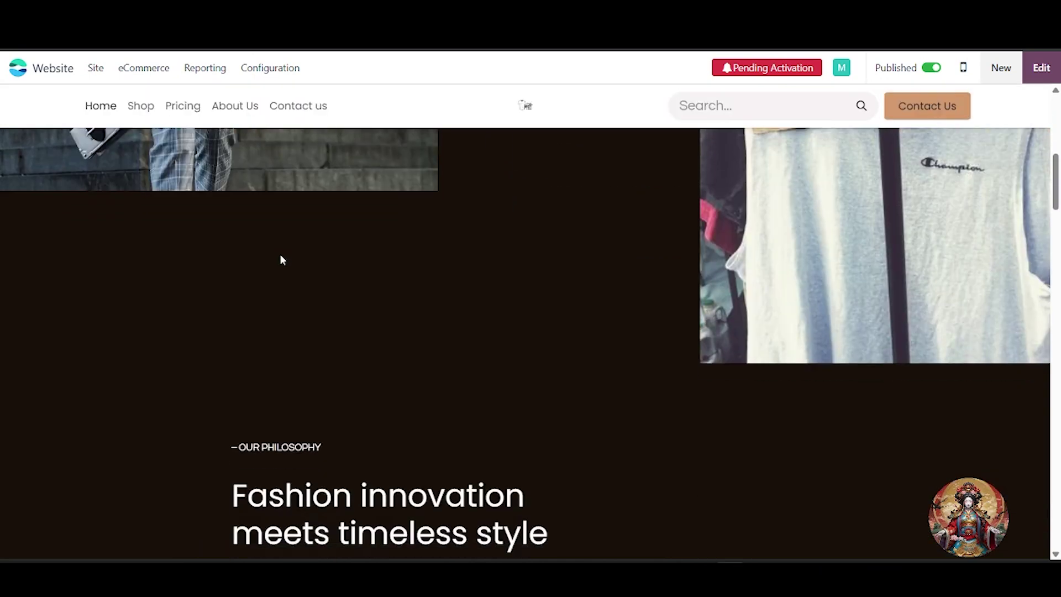
scroll(280, 259, up, 5)
scroll(440, 283, up, 1)
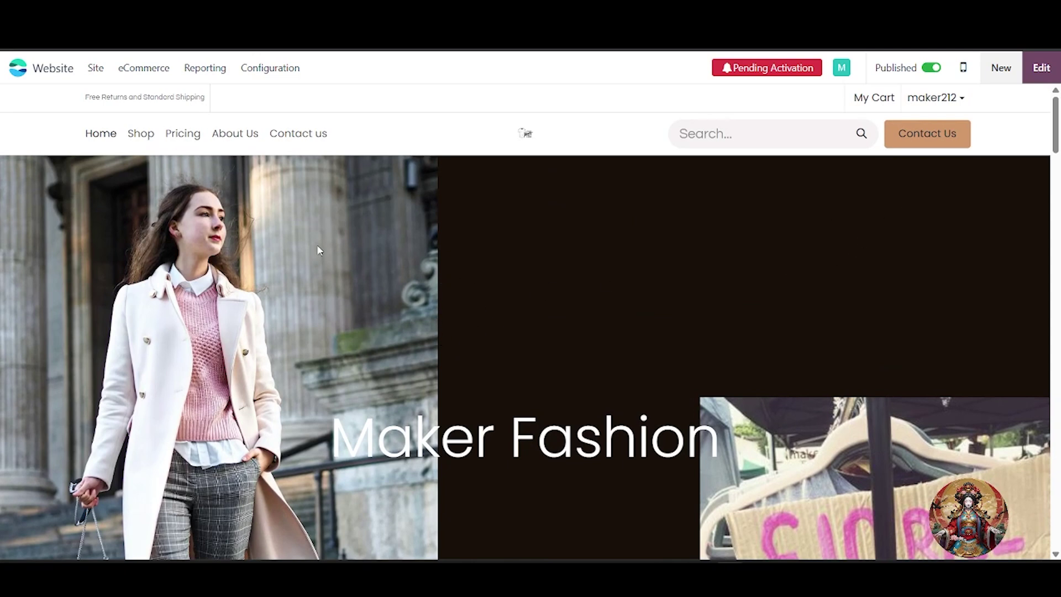
click(1049, 75)
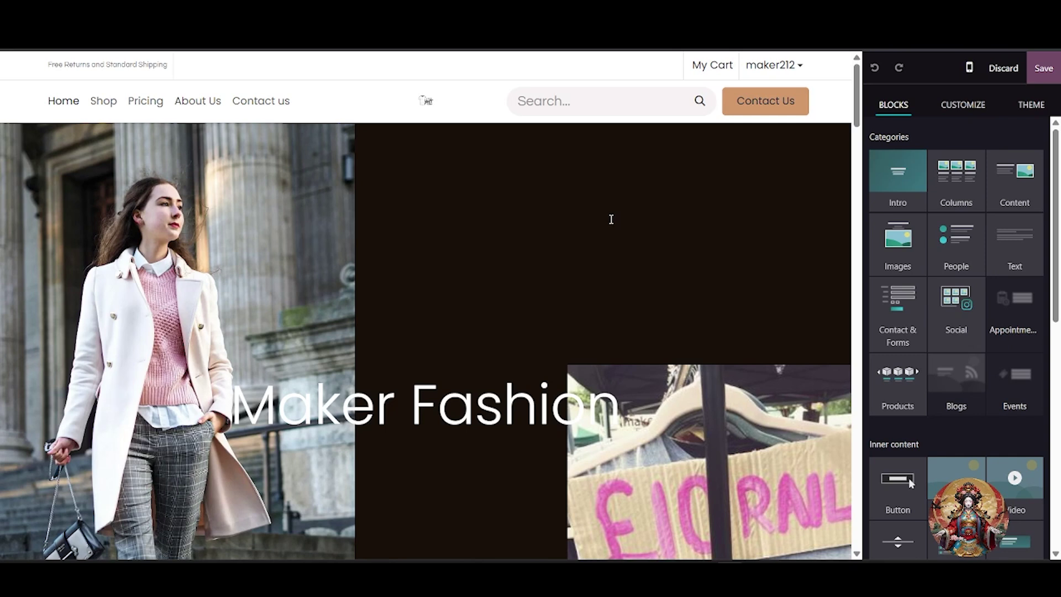
click(1044, 68)
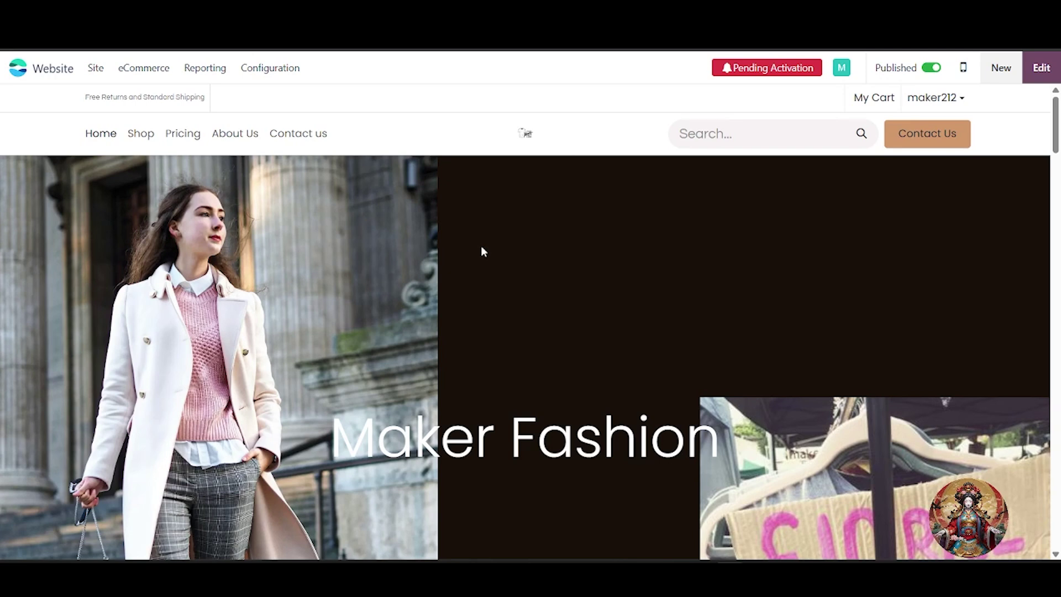
View the CRM app's sales pipeline and return to the home screen.
click(16, 67)
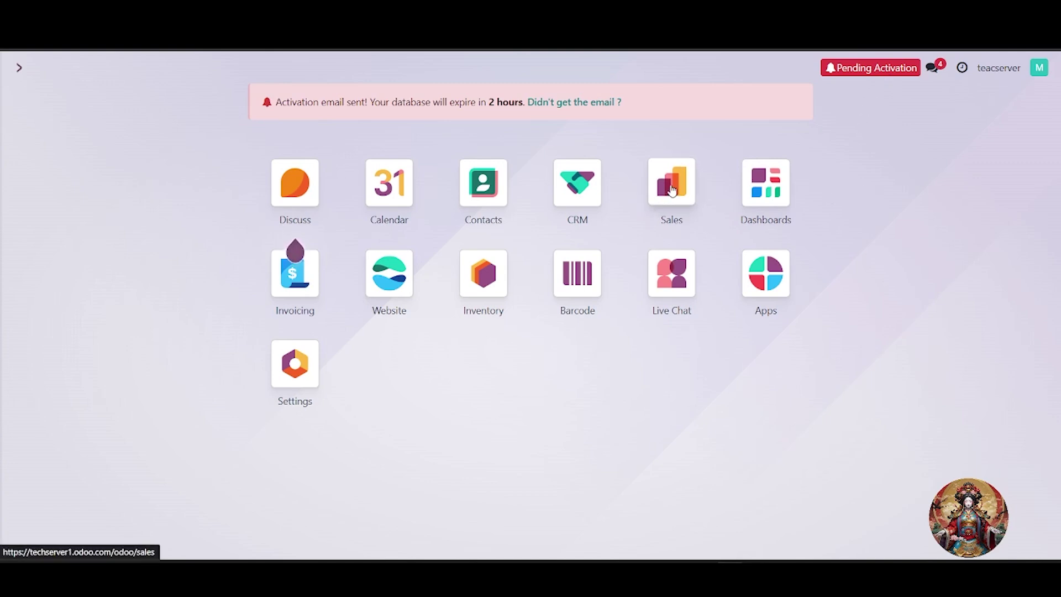
click(569, 189)
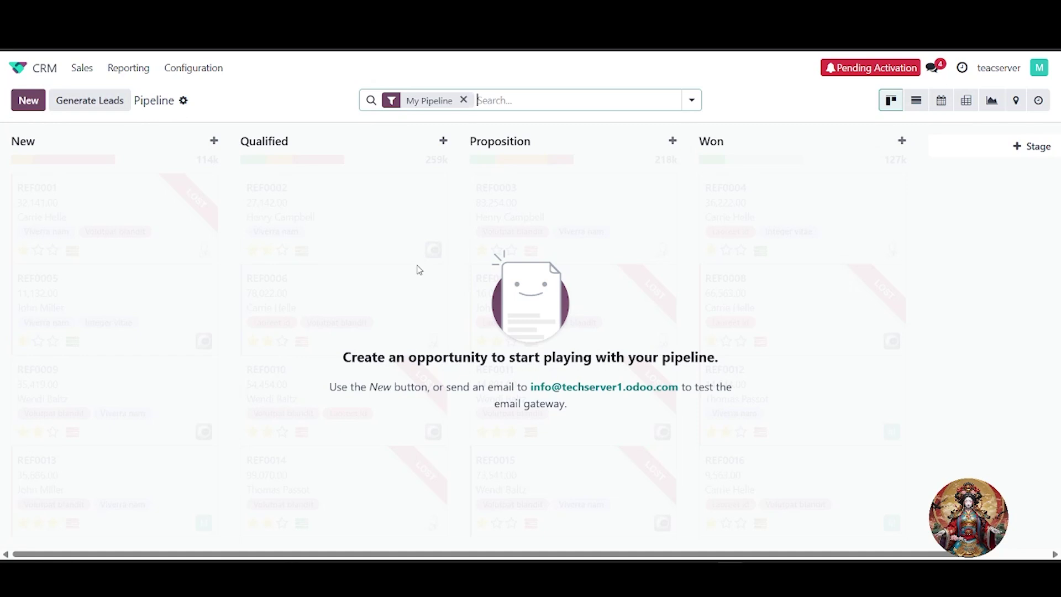
click(18, 68)
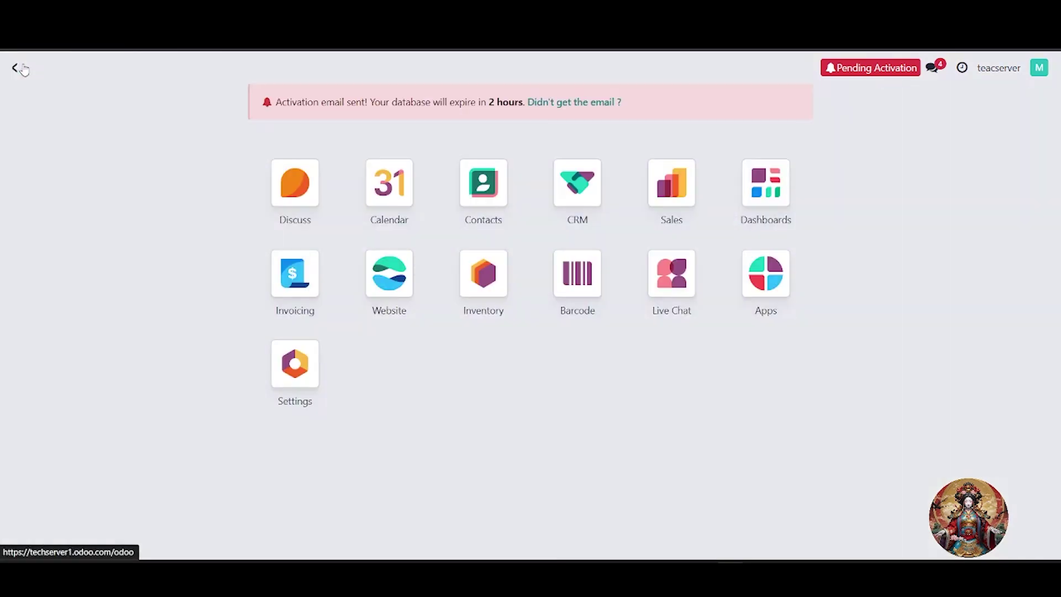